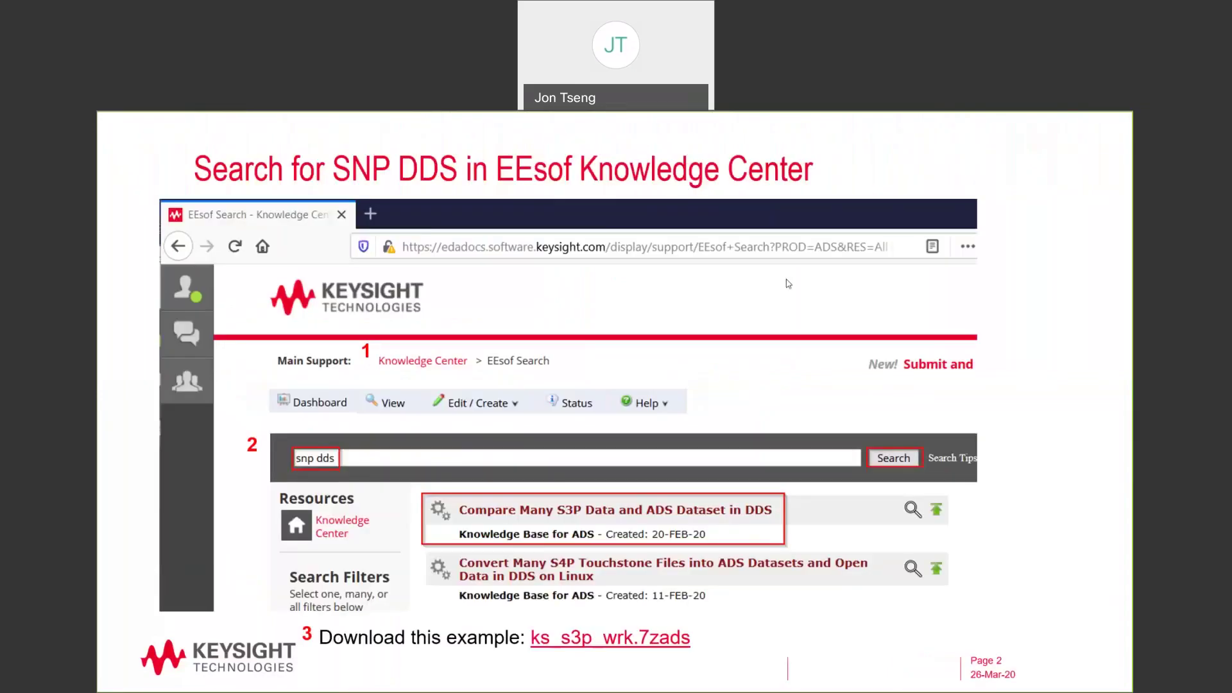
Exit the slide show, glance at the title slide, then return to slide 2, 'Search for SNP DDS in EEsof Knowledge Center'.
key("Escape")
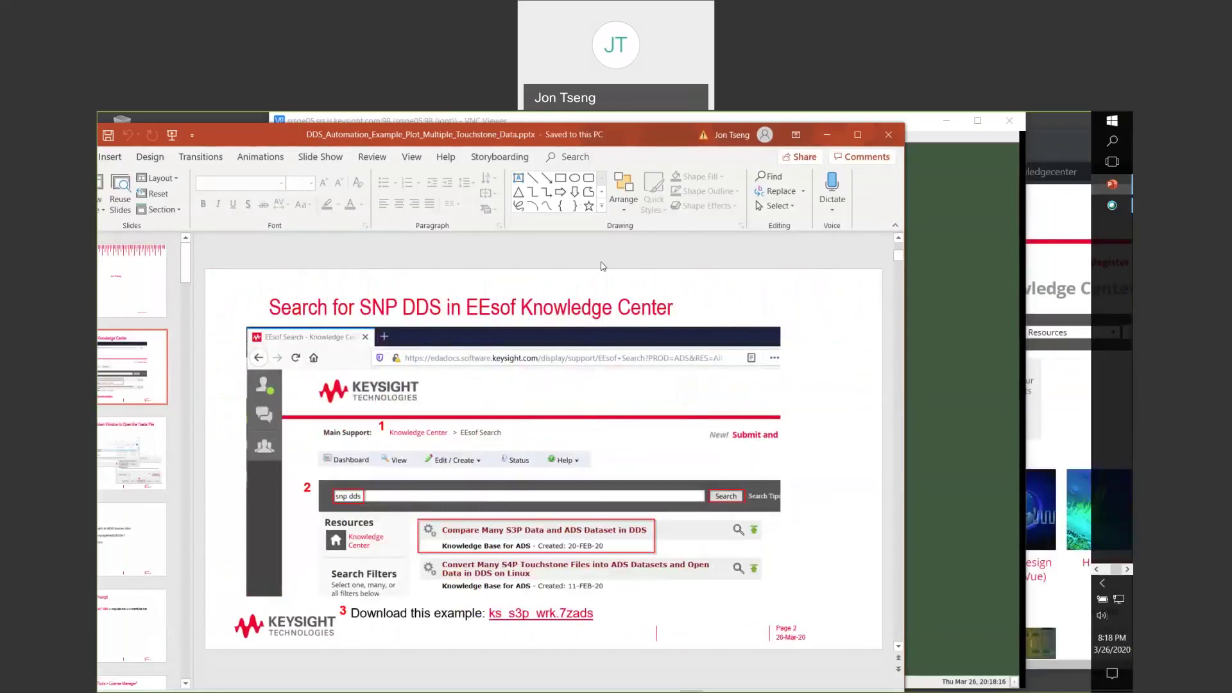
scroll(603, 267, "up", 1)
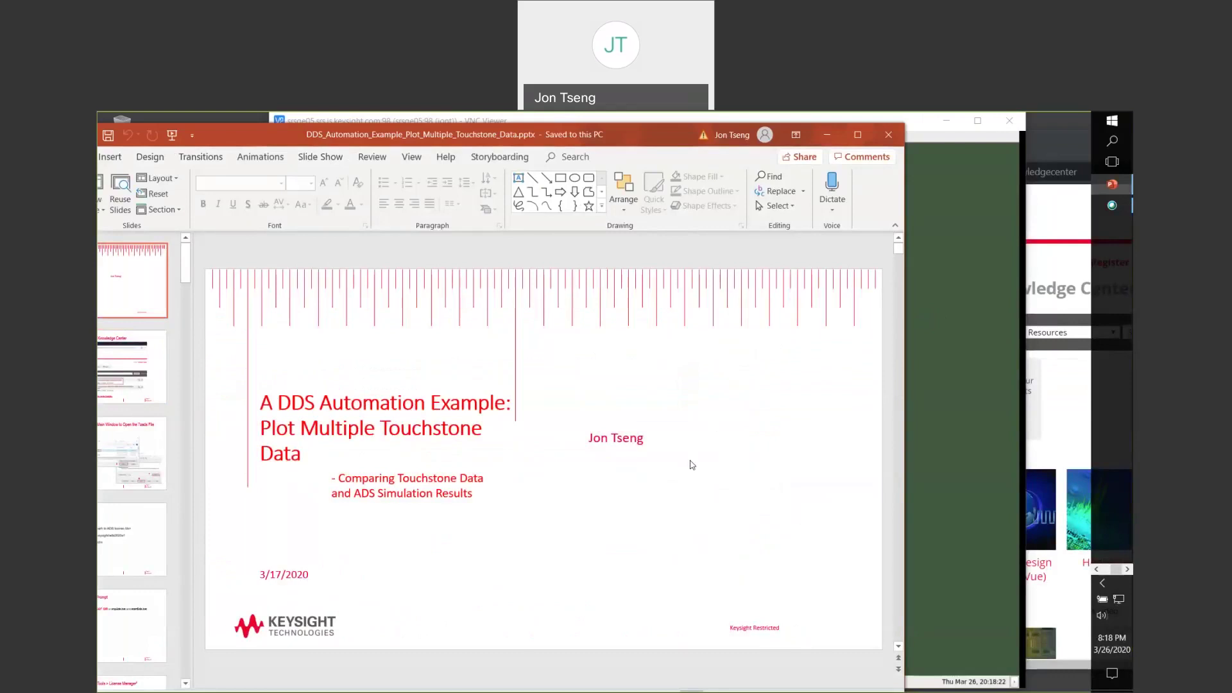
scroll(692, 465, "down", 1)
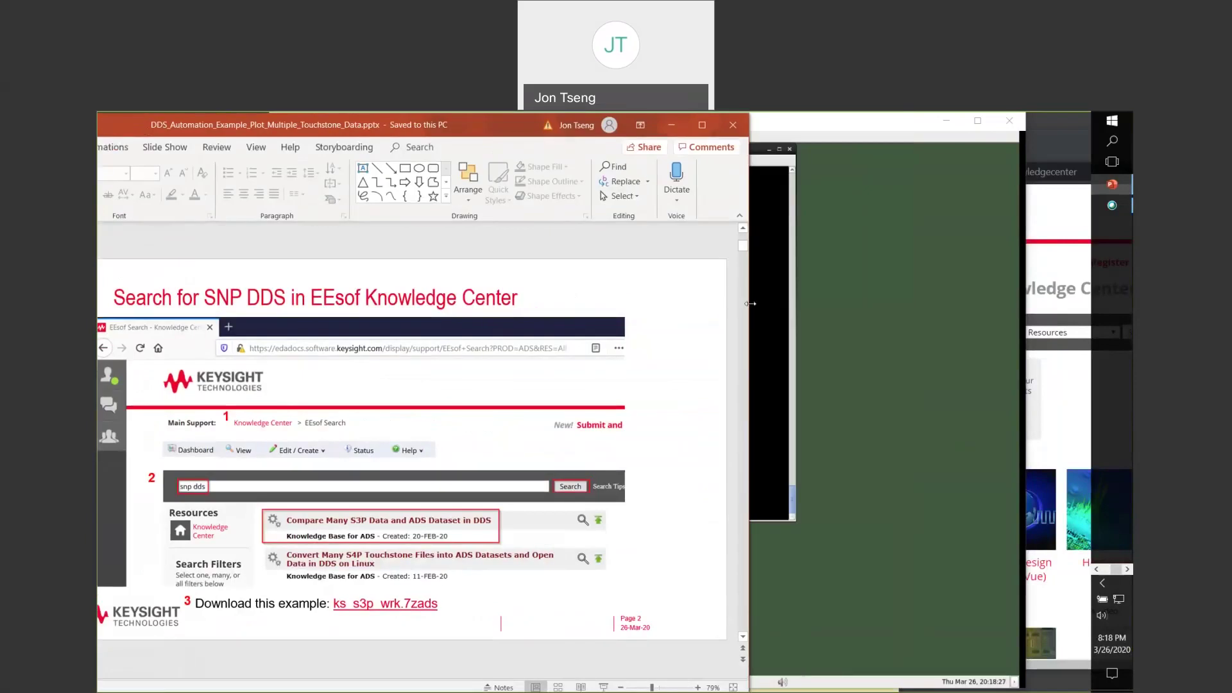
List the data folder and its five .s3p files with ls -l.
left_click(765, 307)
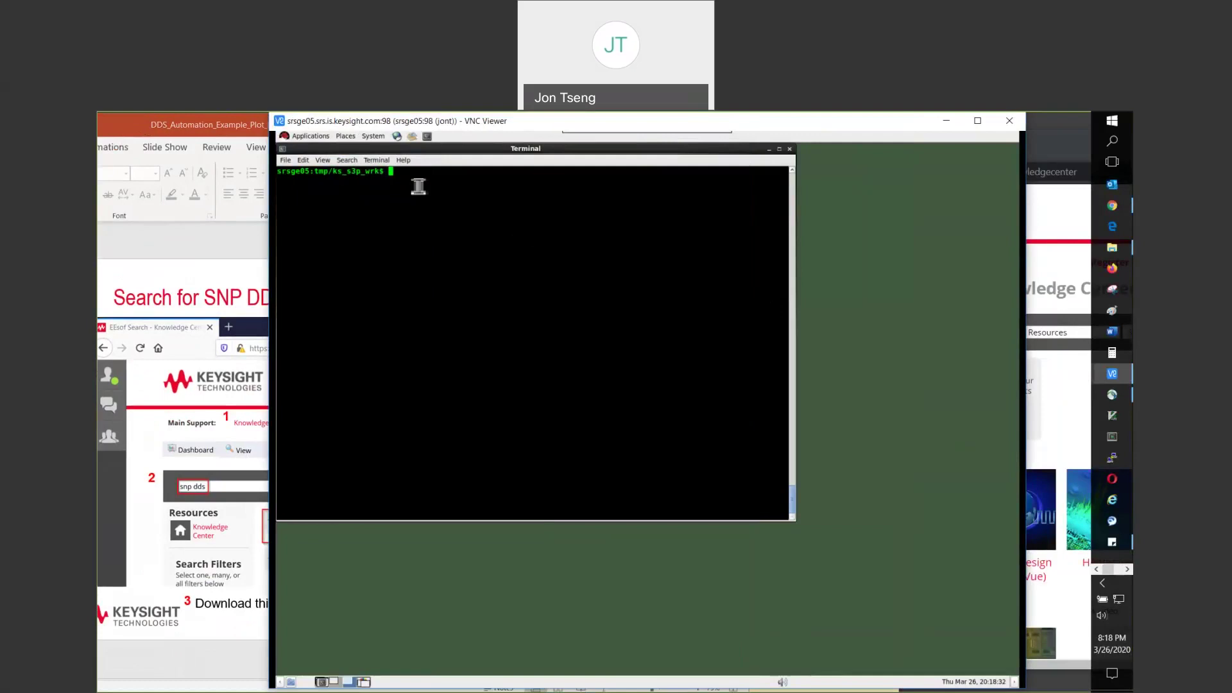
type("ls -l data/")
key("Return")
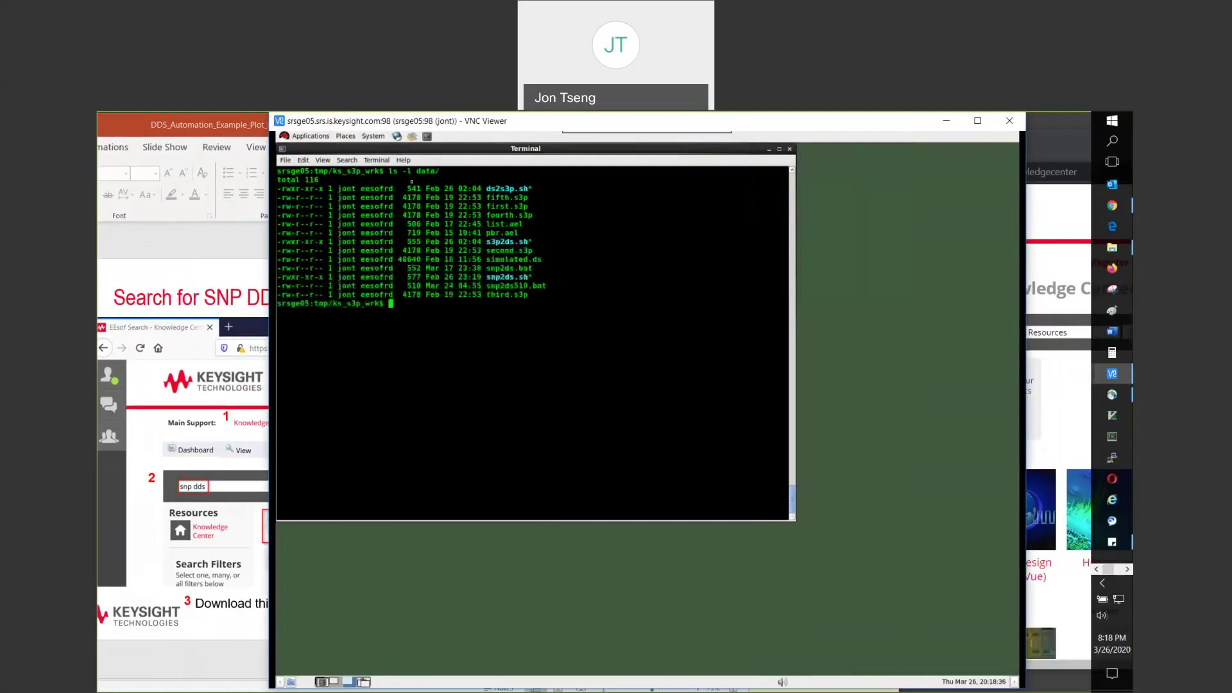
type("ls -l data/*.s3p")
key("Return")
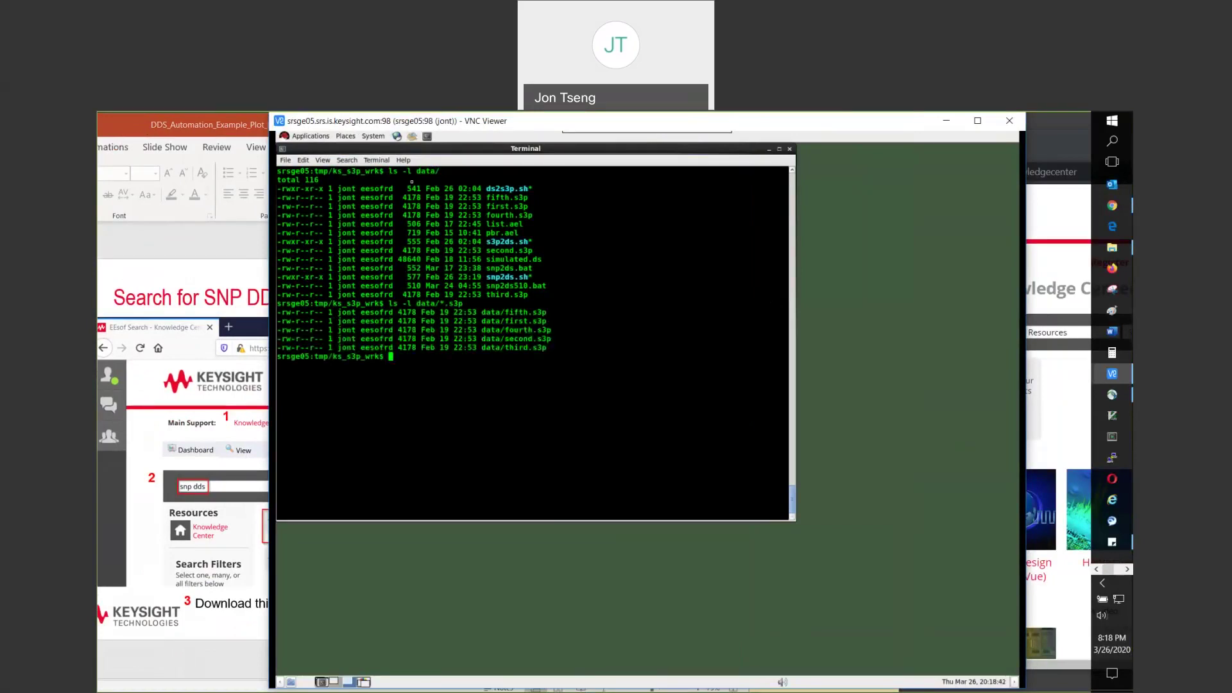
List the .ds datasets, point out simulated.ds, and begin the startDds command.
key("Up")
key("Left")
key("Left")
key("Left")
key("Left")
type("ds")
key("Return")
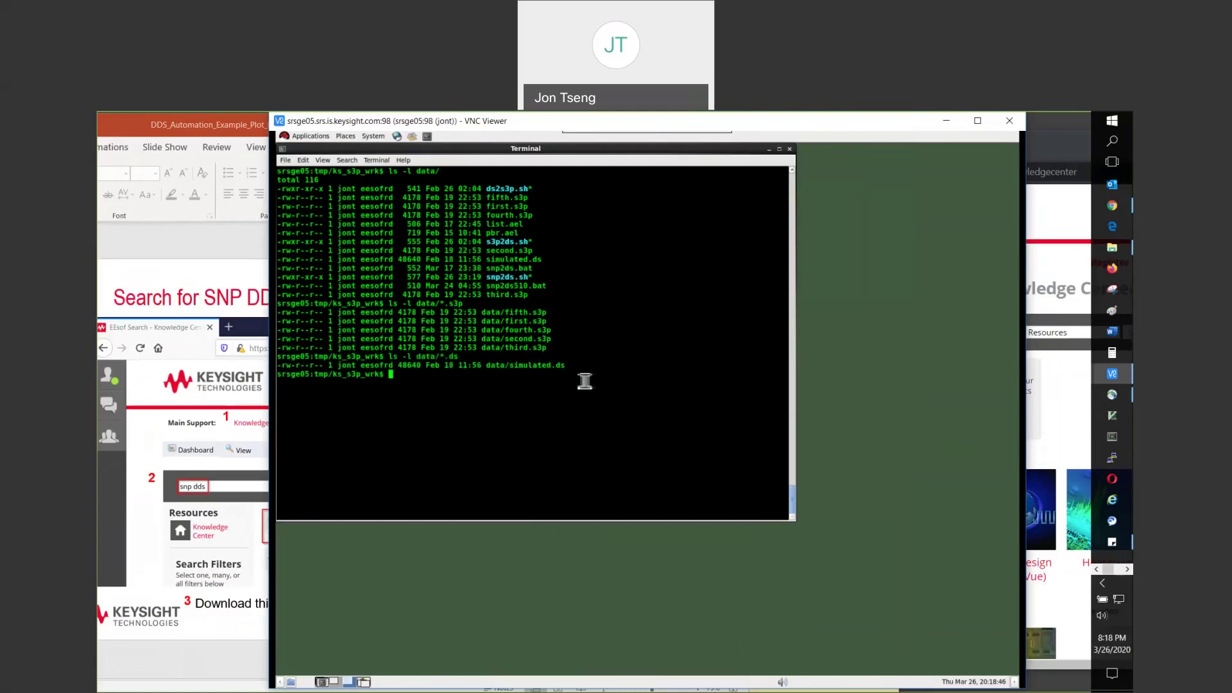
left_click_drag(523, 365, 586, 352)
left_click(587, 353)
type("st")
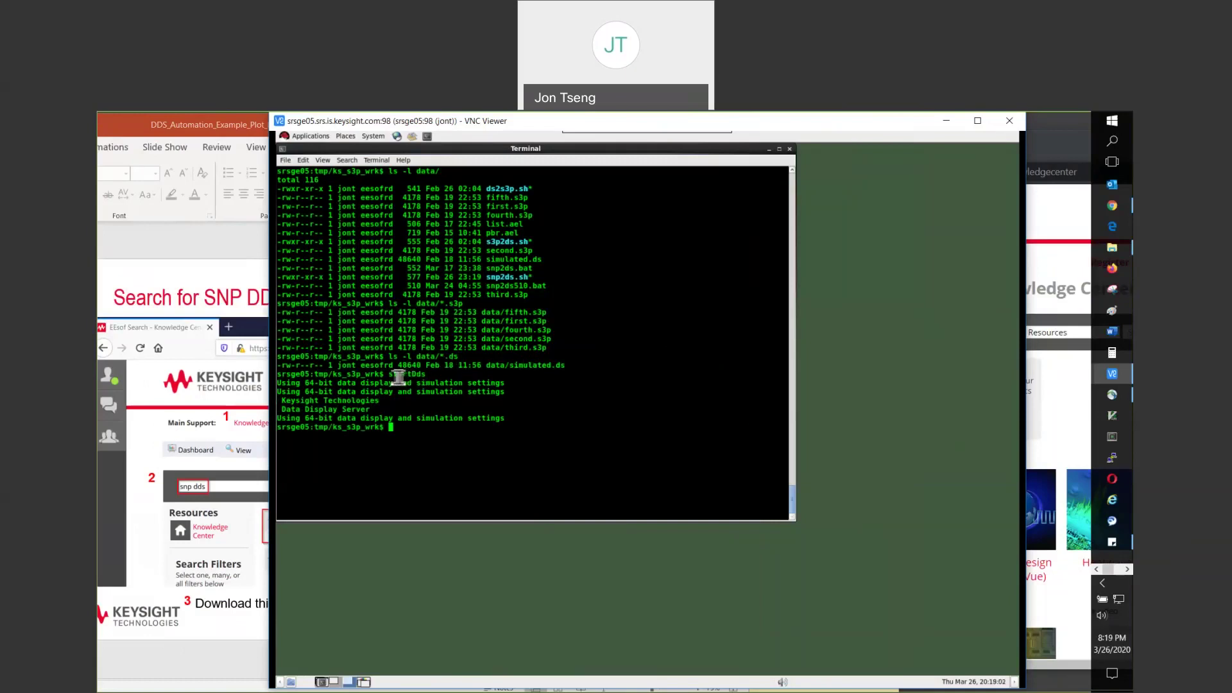
Highlight the startDds command and move the snp plot window aside to uncover the terminal.
left_click_drag(389, 374, 422, 374)
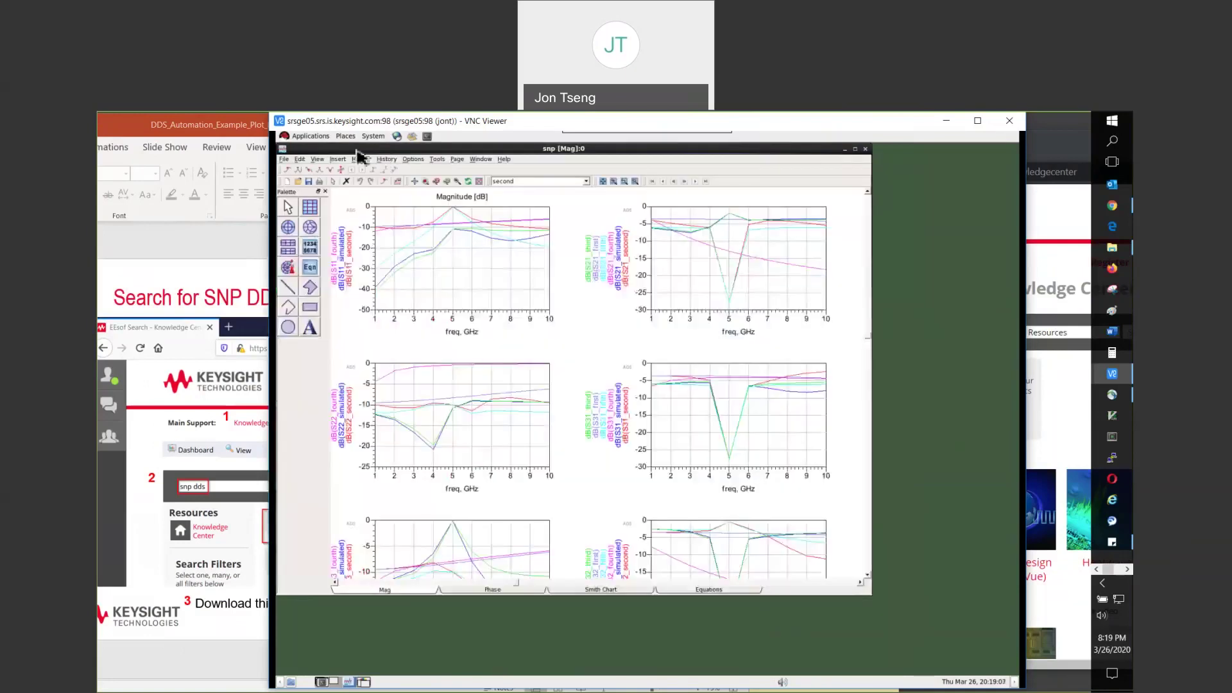
left_click_drag(358, 152, 665, 217)
left_click(417, 391)
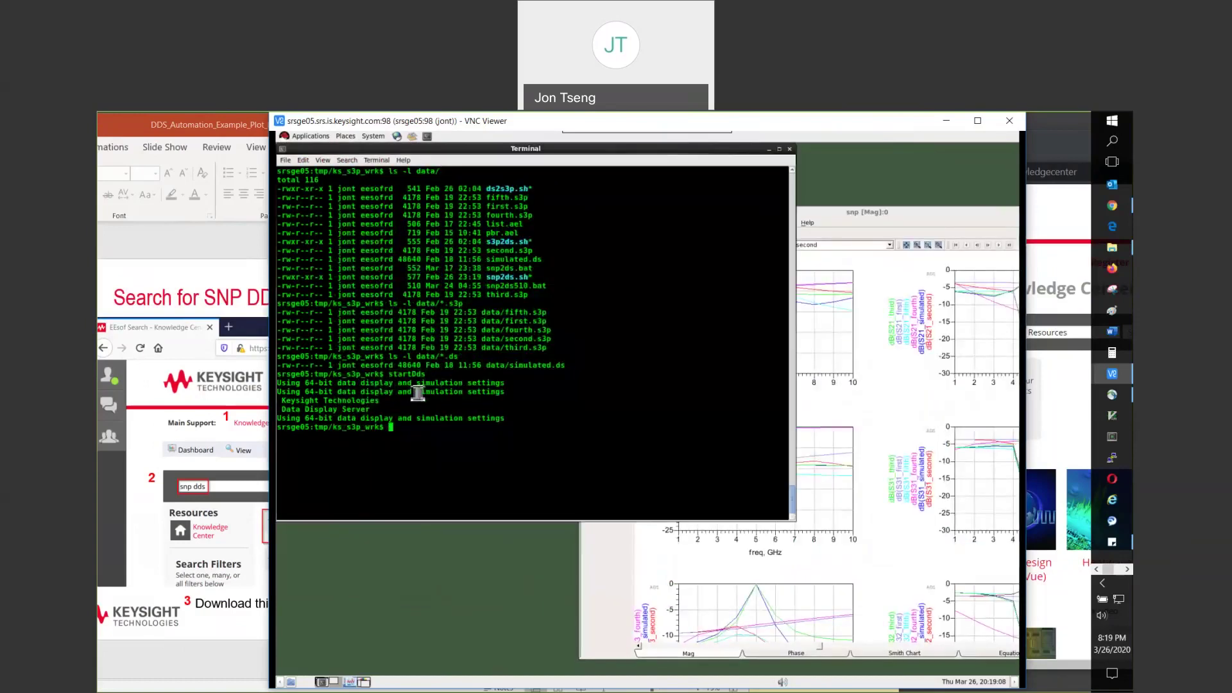
Rerun ls -l data/*.ds to show the five new datasets, then bring the snp magnitude window into view.
key("Up")
key("Up")
key("Home")
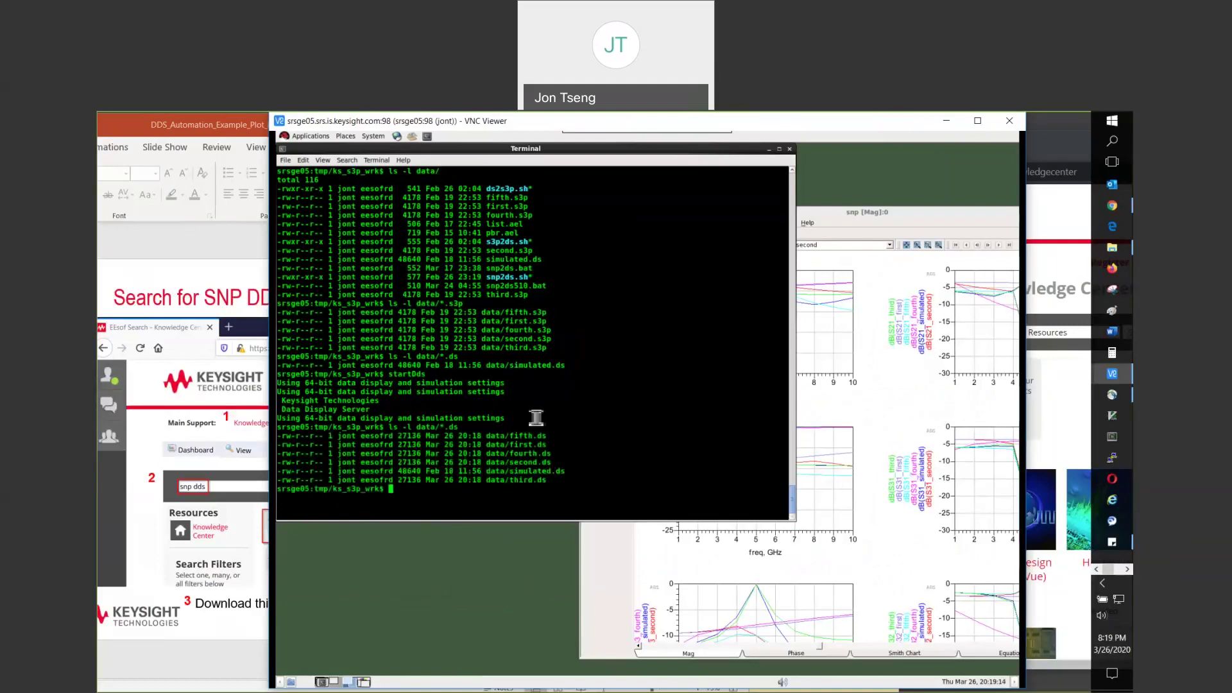
left_click_drag(496, 436, 565, 482)
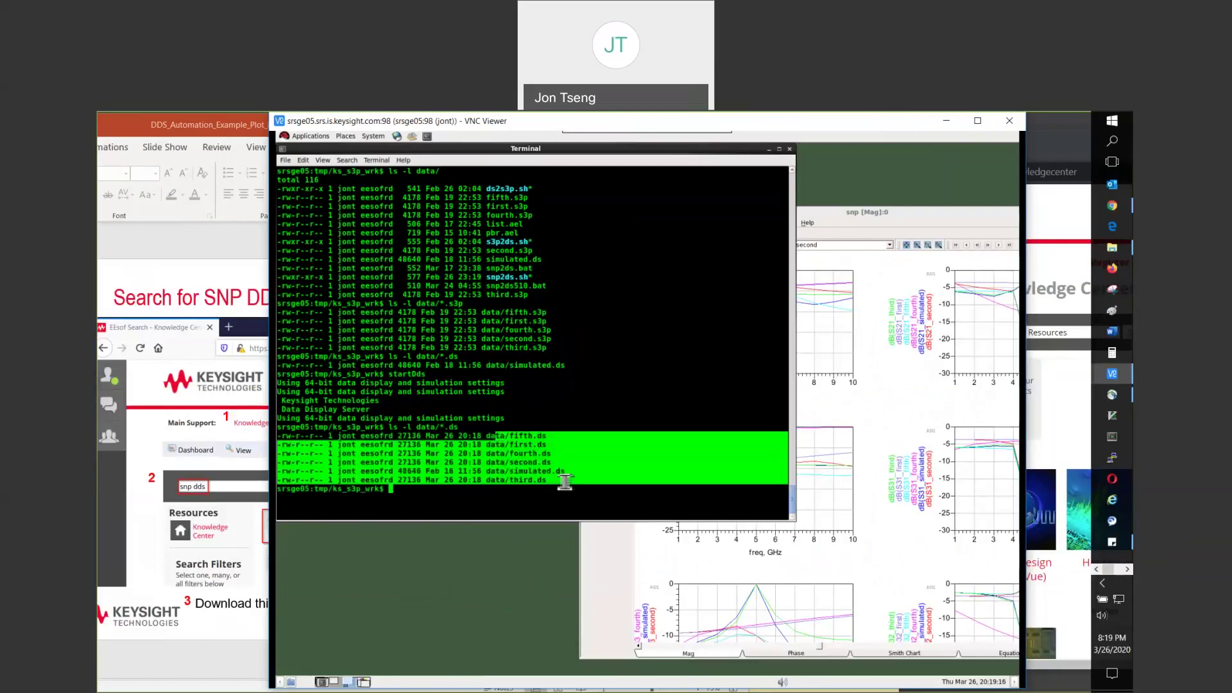
left_click(865, 217)
left_click_drag(863, 218, 668, 207)
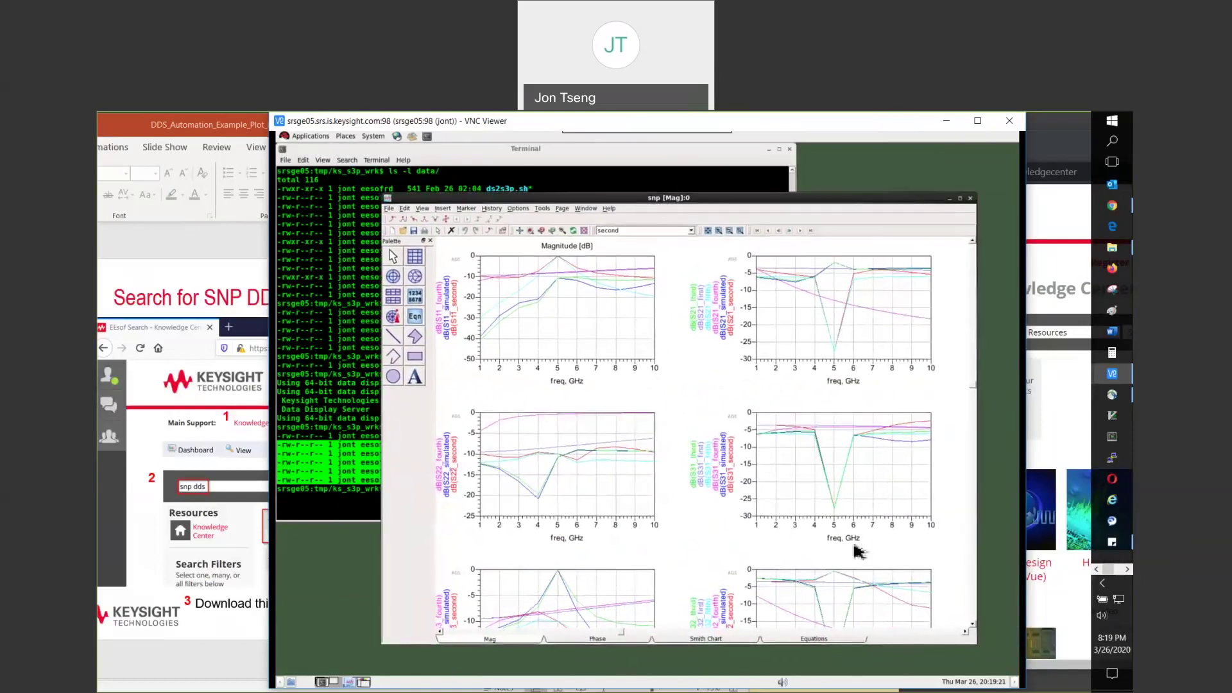
left_click(825, 641)
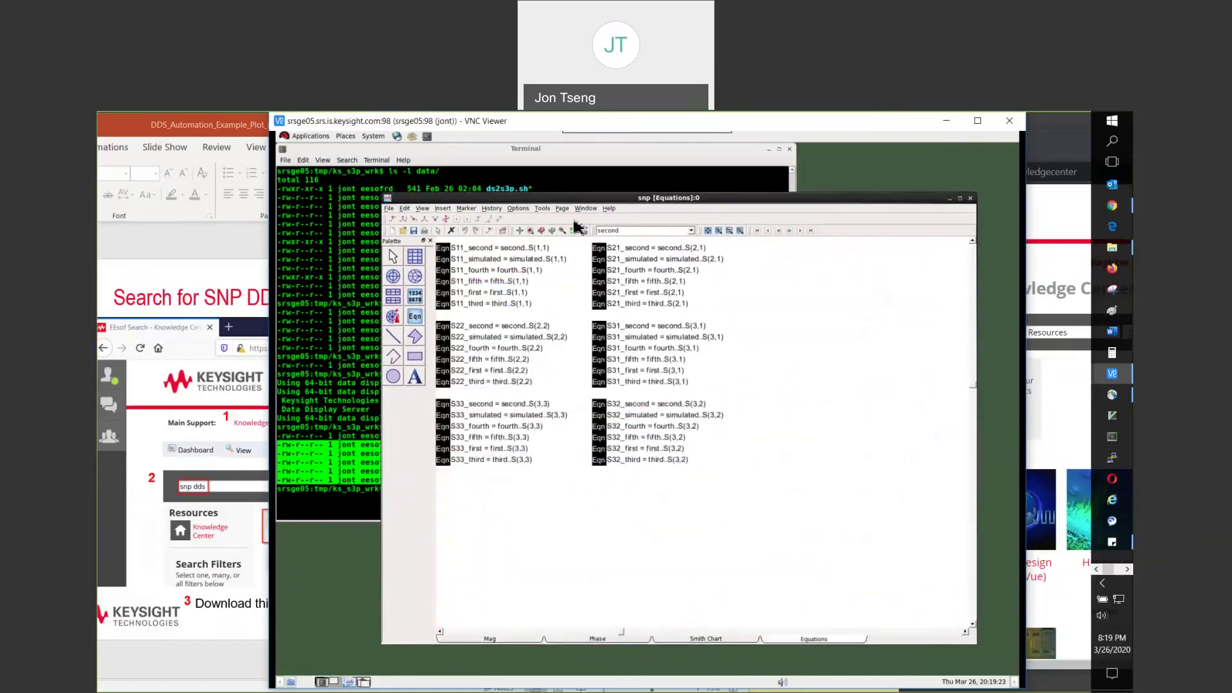
left_click(523, 232)
left_click(511, 183)
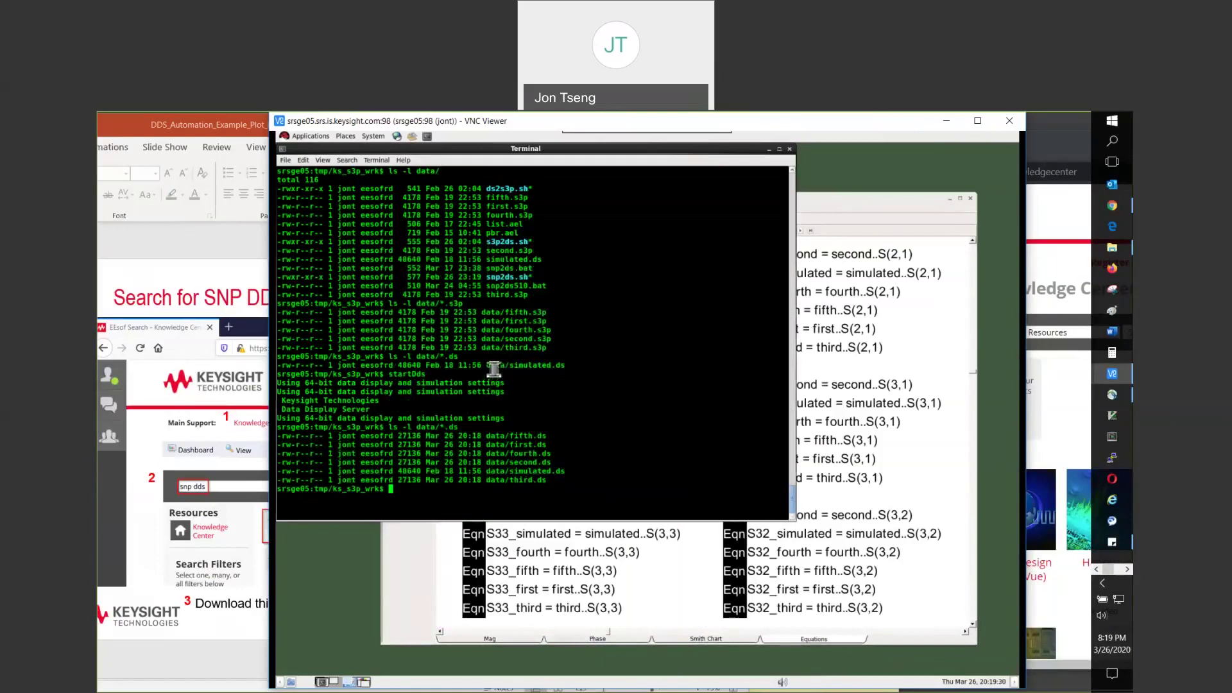
left_click_drag(486, 365, 566, 370)
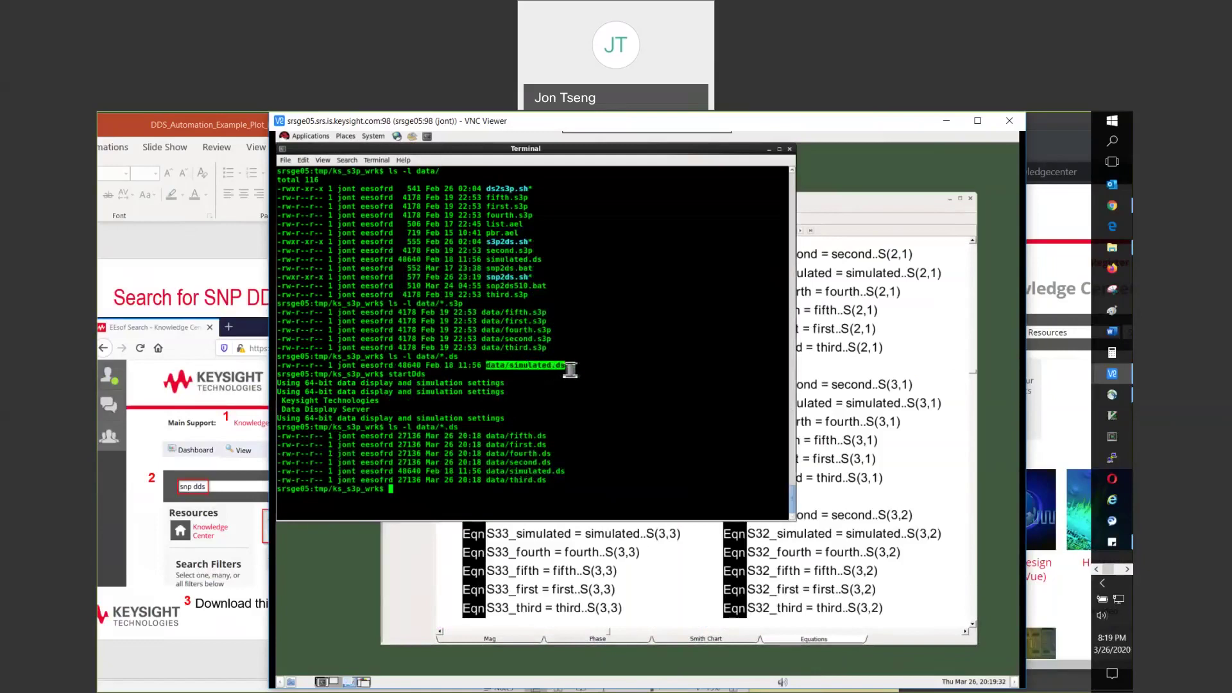
left_click(574, 475)
left_click_drag(573, 475, 557, 472)
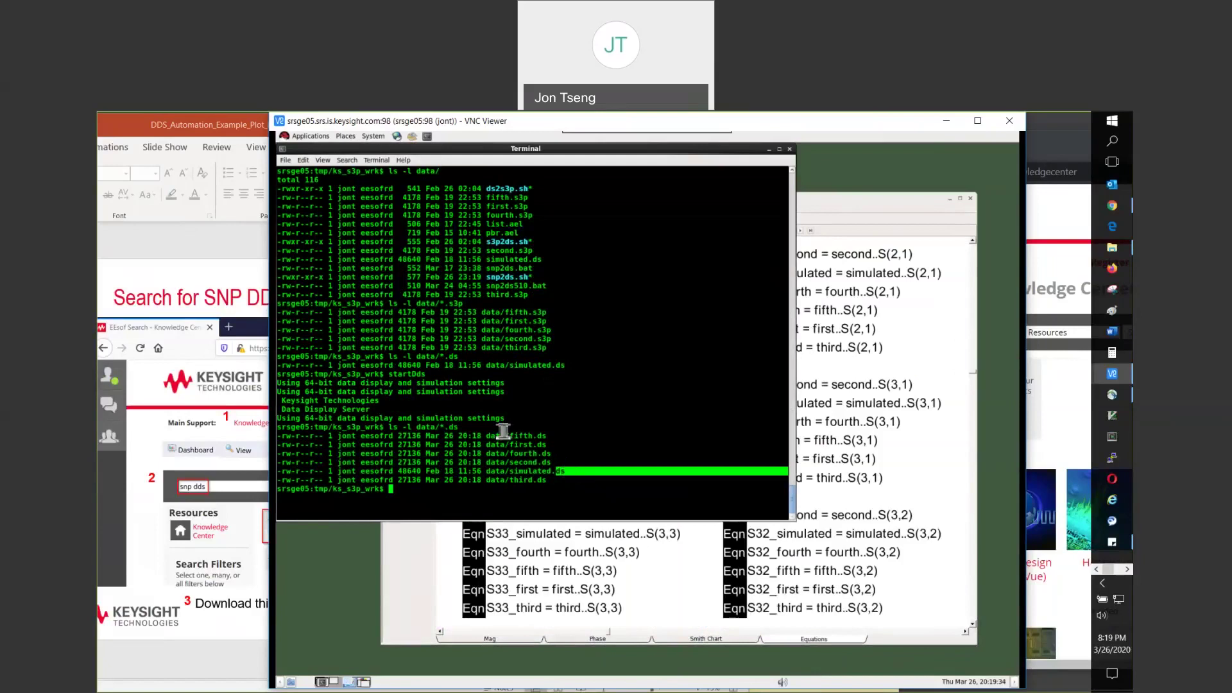
left_click_drag(459, 427, 568, 483)
left_click_drag(497, 312, 572, 352)
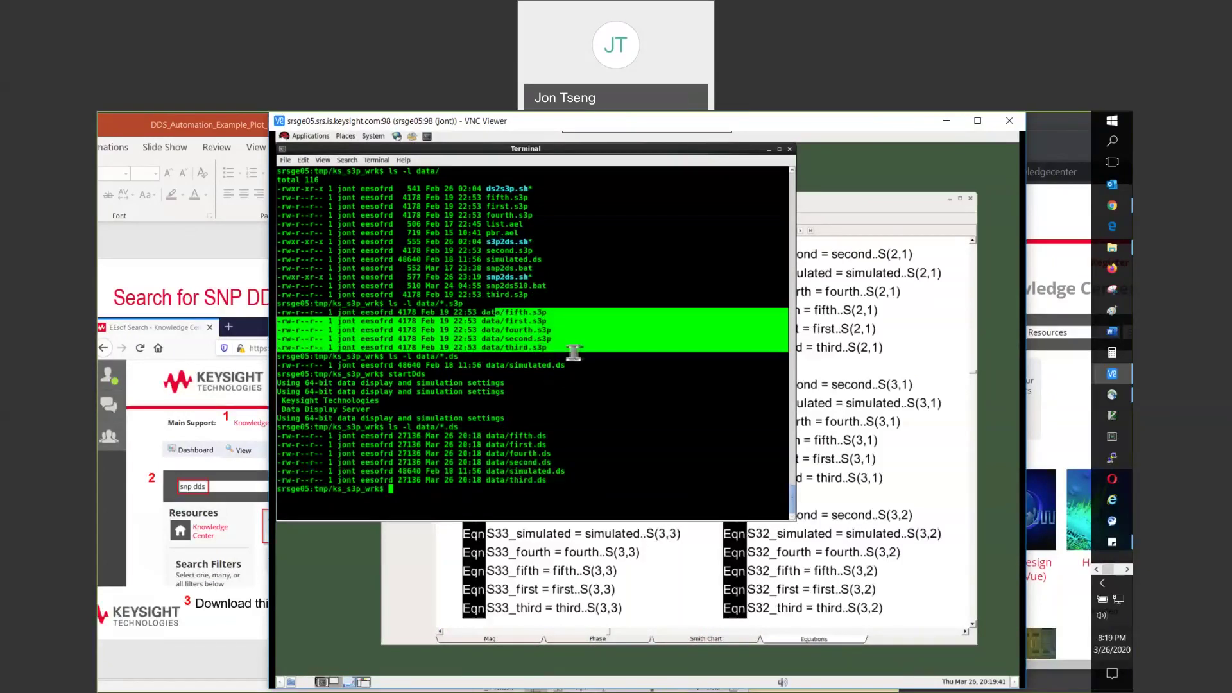
left_click(522, 447)
left_click_drag(522, 446, 568, 482)
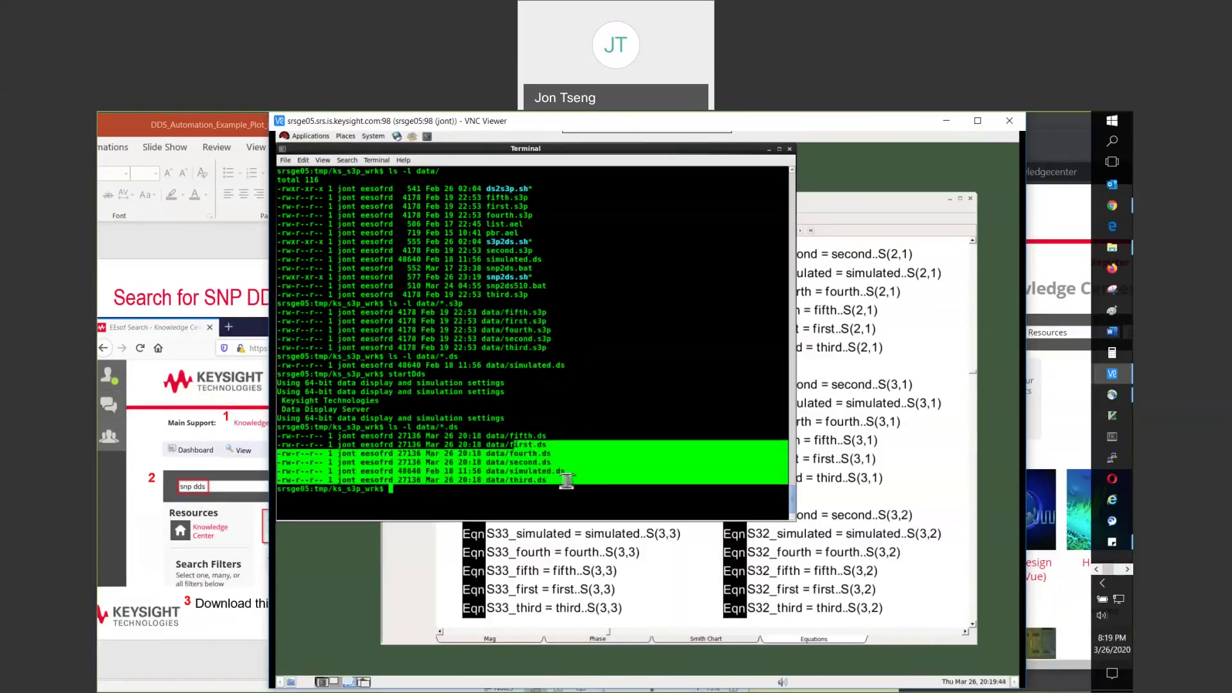
left_click(834, 209)
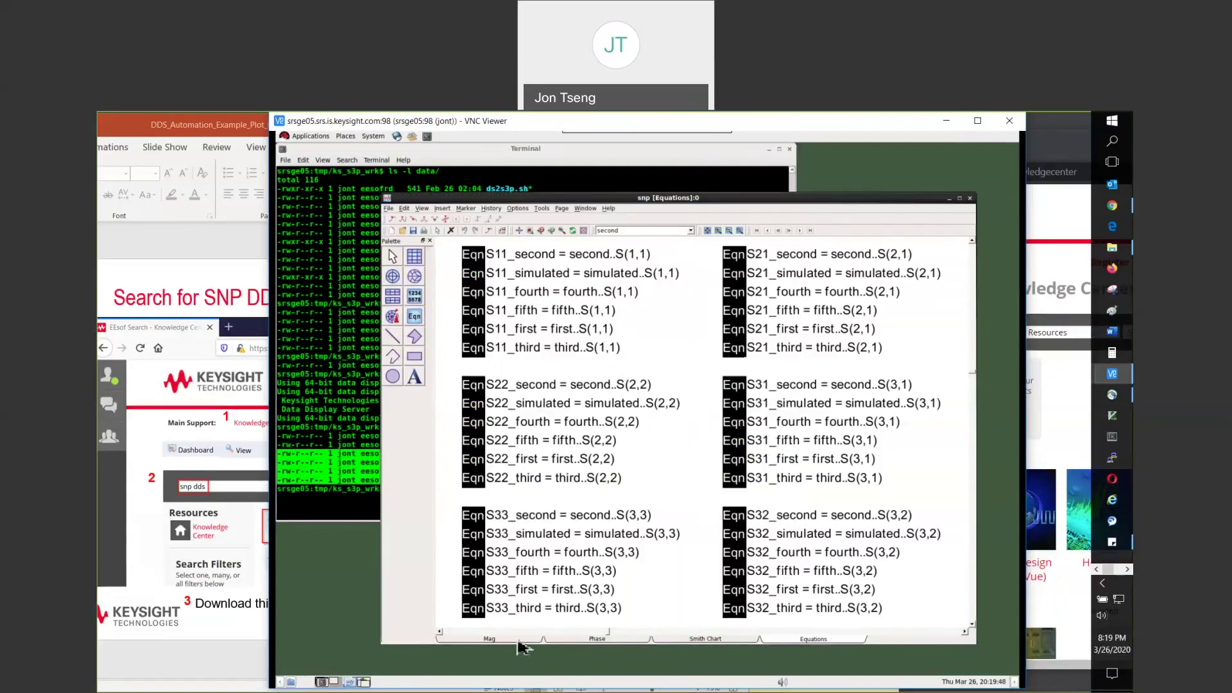
Maximize the snp display, identify the S11_second trace, and fit the phase plots to the window.
left_click(515, 641)
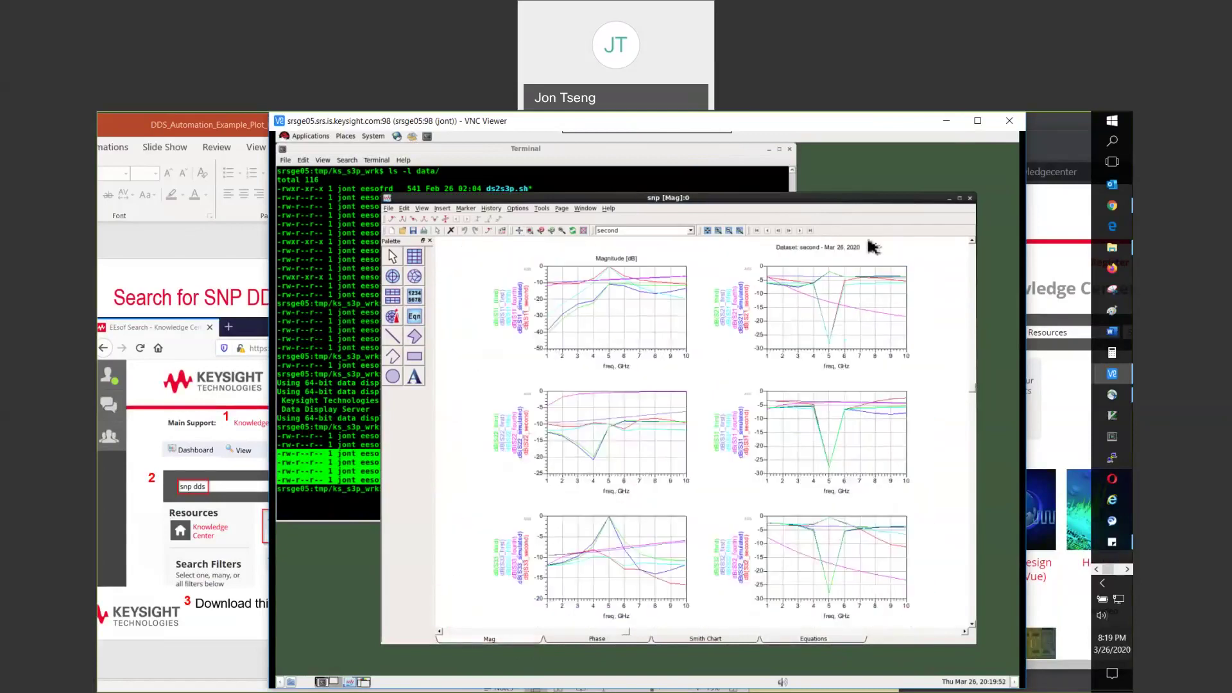
left_click(960, 200)
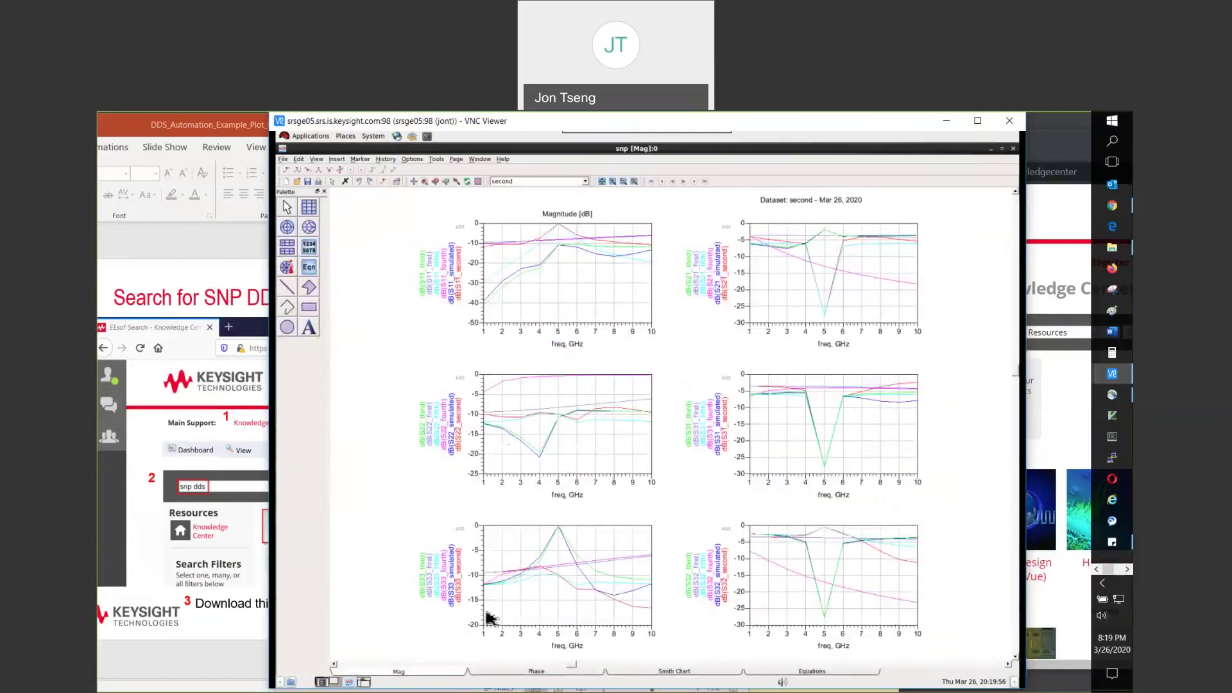
left_click(464, 297)
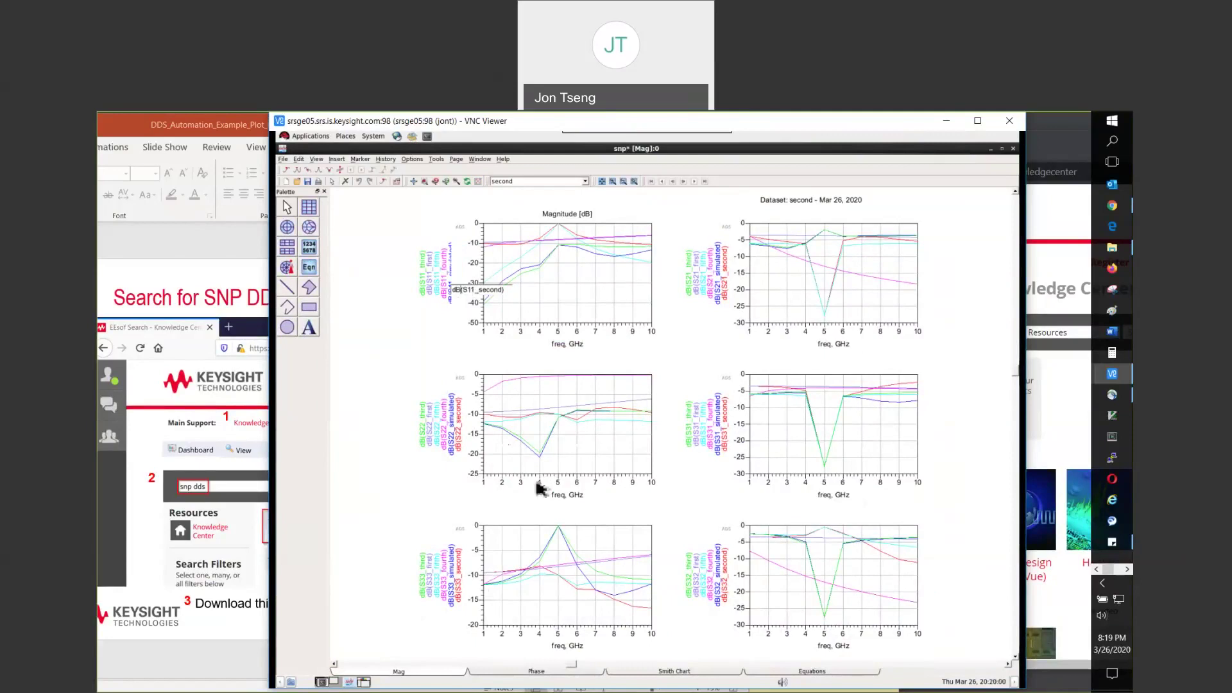
left_click(548, 674)
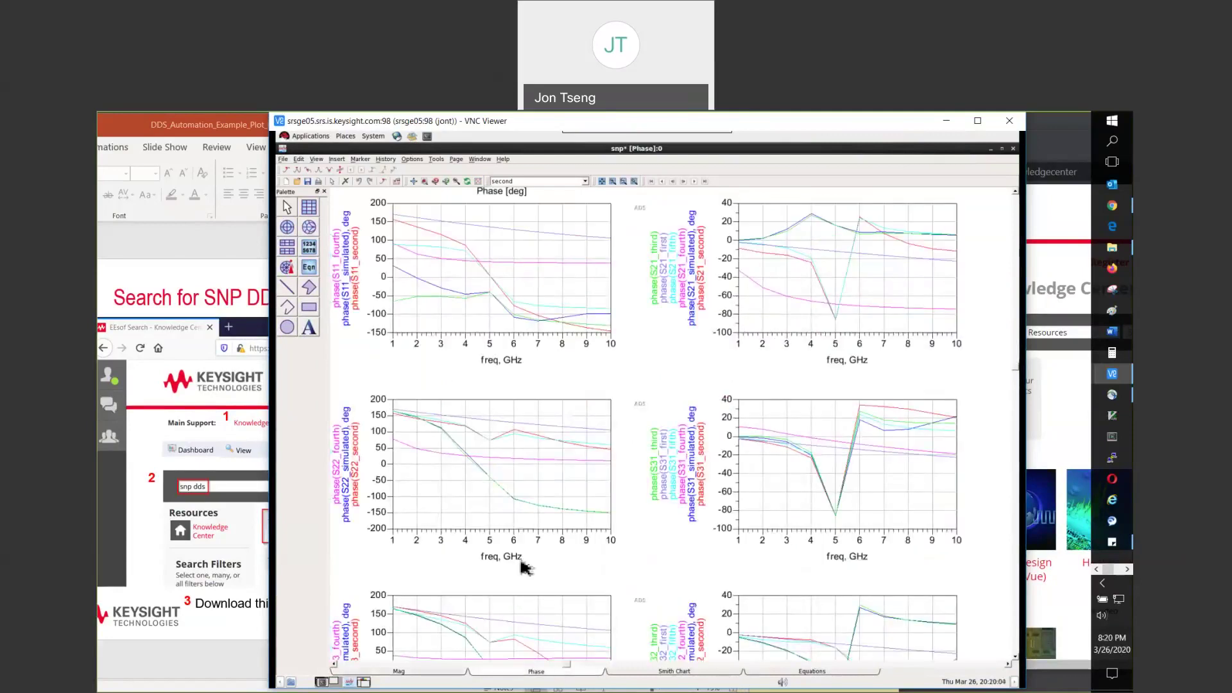
left_click(413, 181)
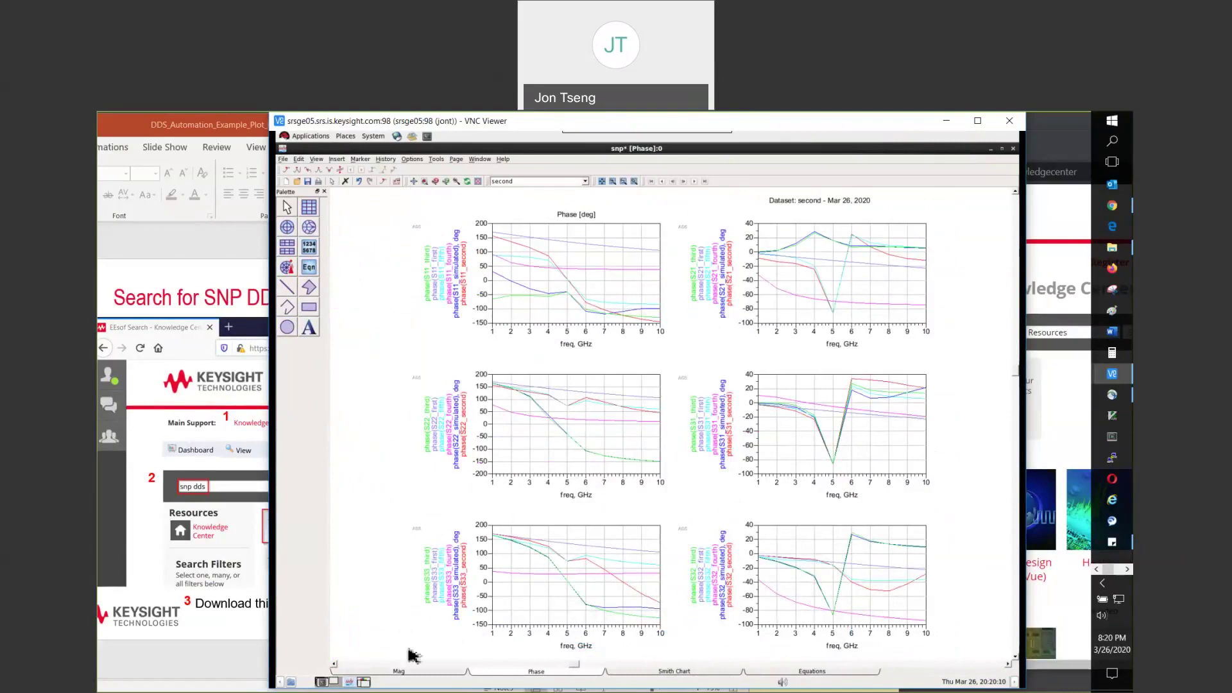
Cycle through the Mag, Phase, Smith Chart and equation pages, fitting the six Smith charts, then close snp.
left_click(414, 674)
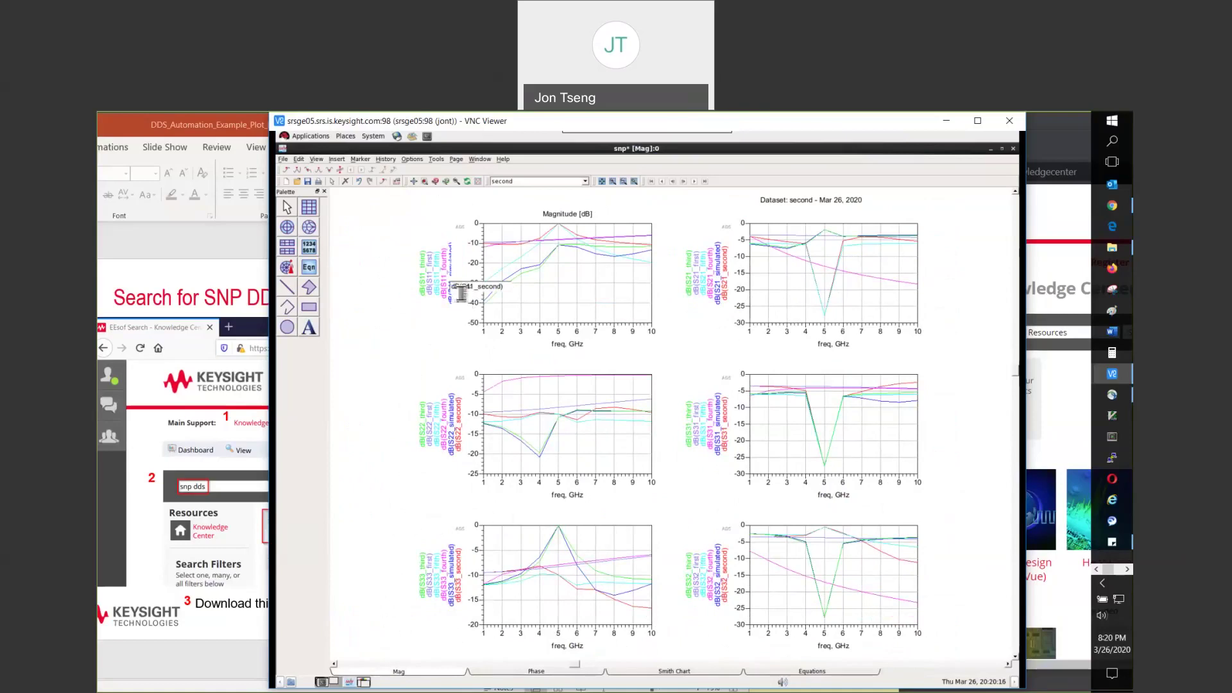
left_click(520, 675)
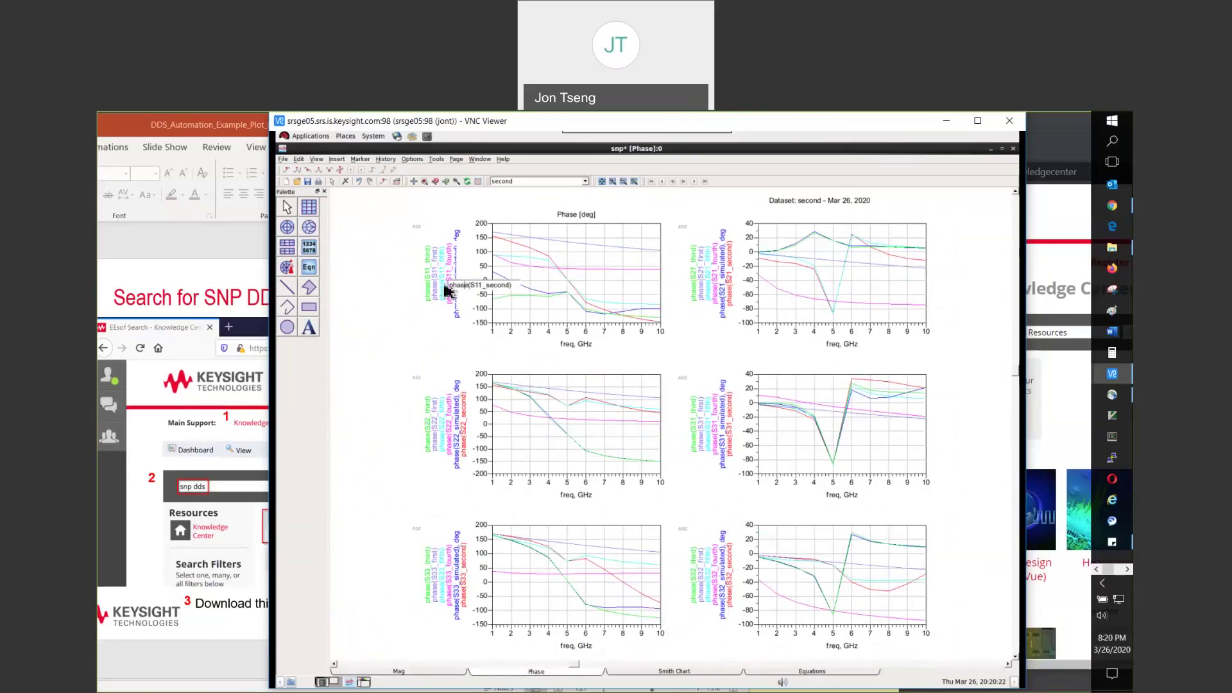
left_click(691, 674)
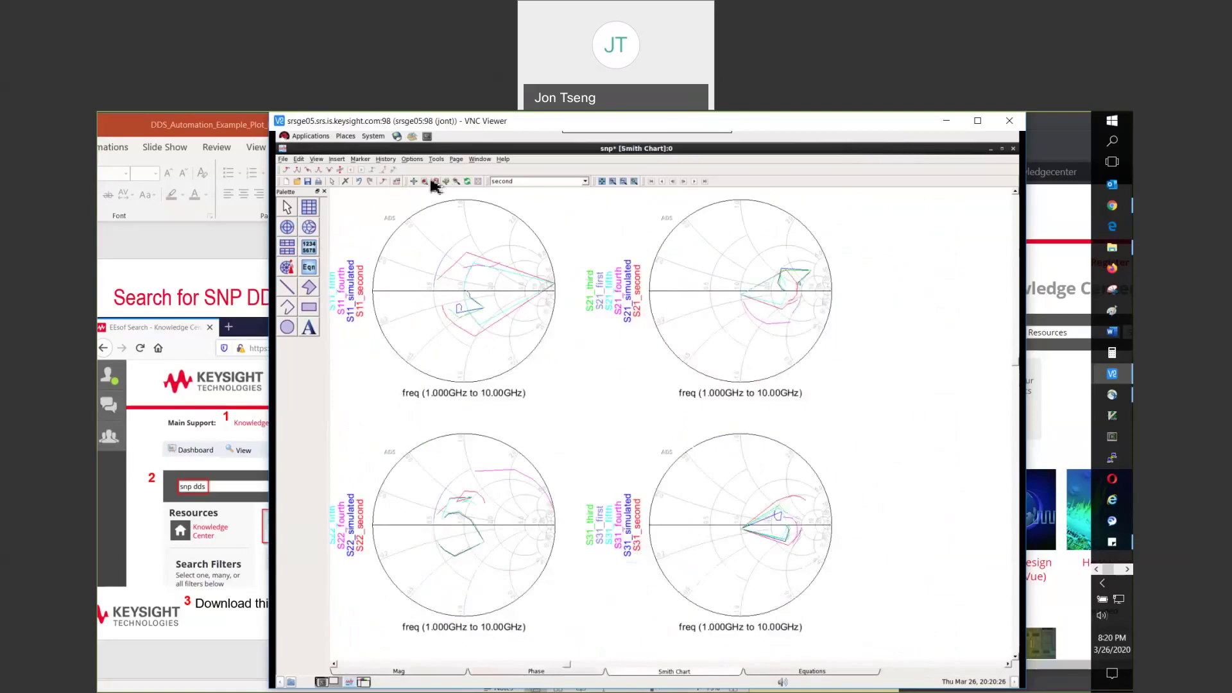
left_click(416, 183)
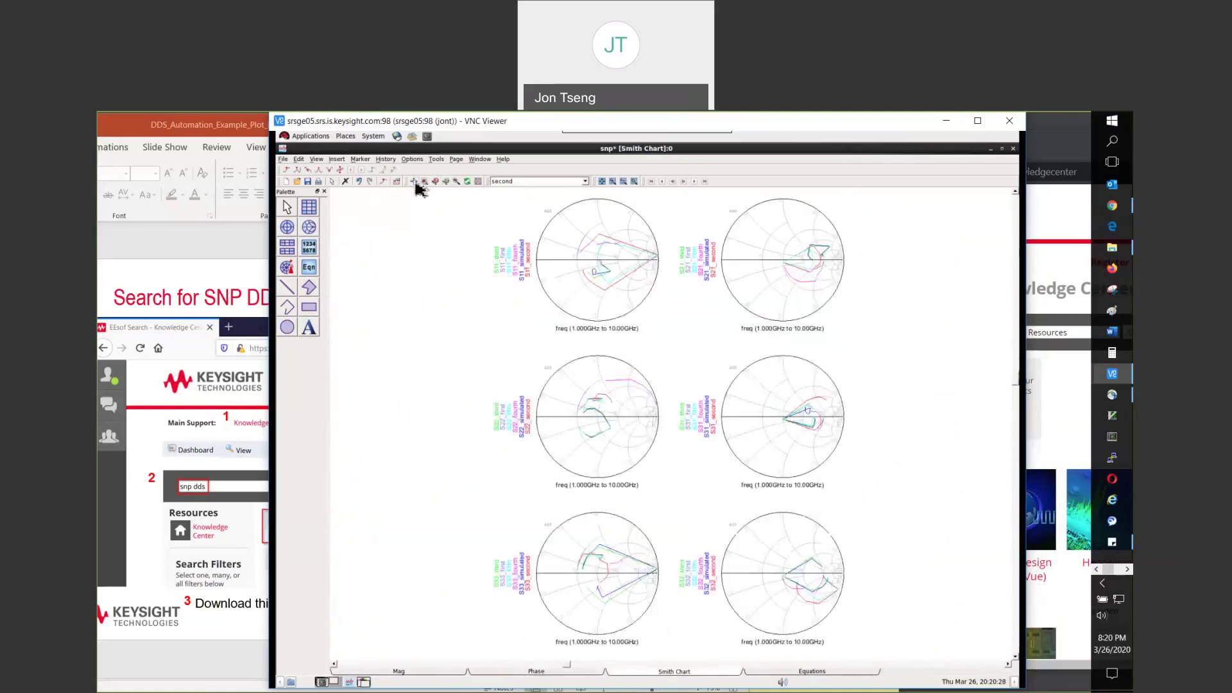
left_click(820, 675)
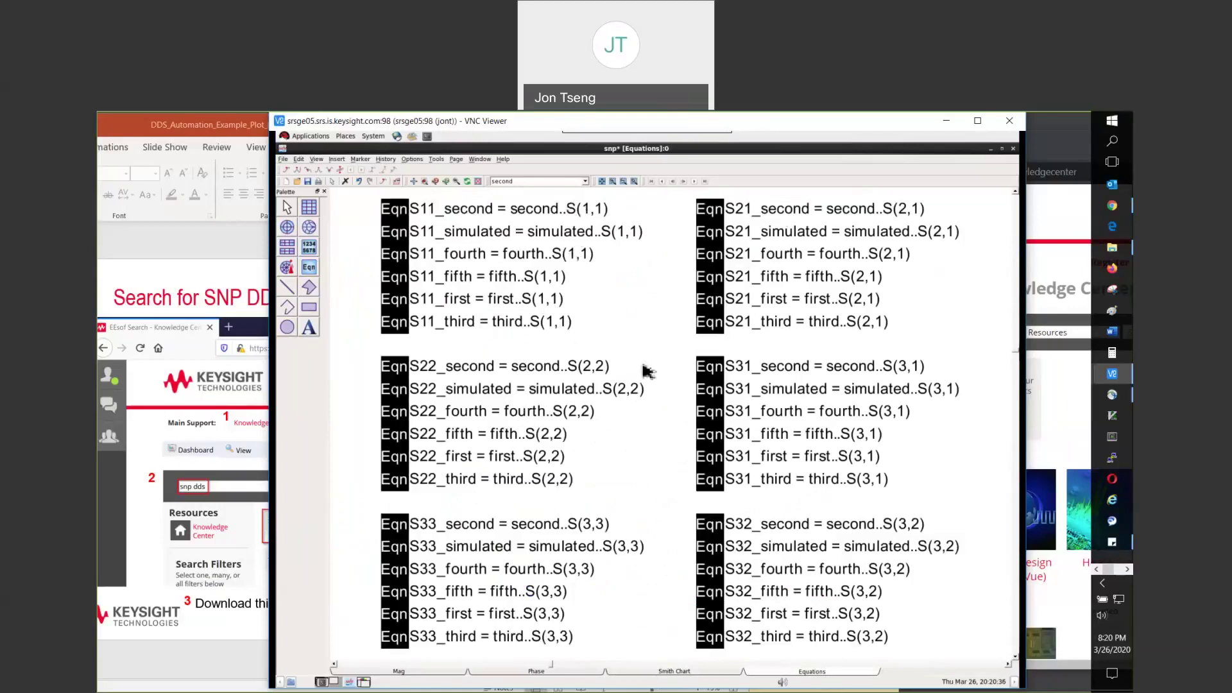
left_click(1014, 149)
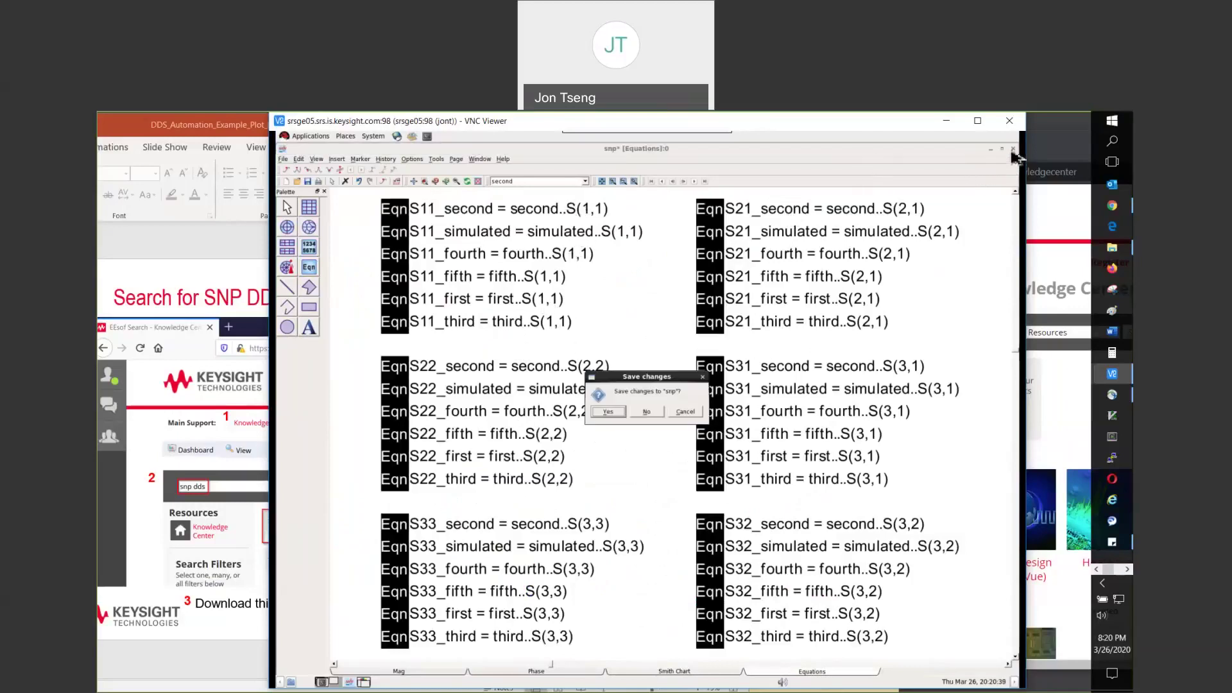
Discard the snp changes and change into the p4 folder.
left_click(660, 413)
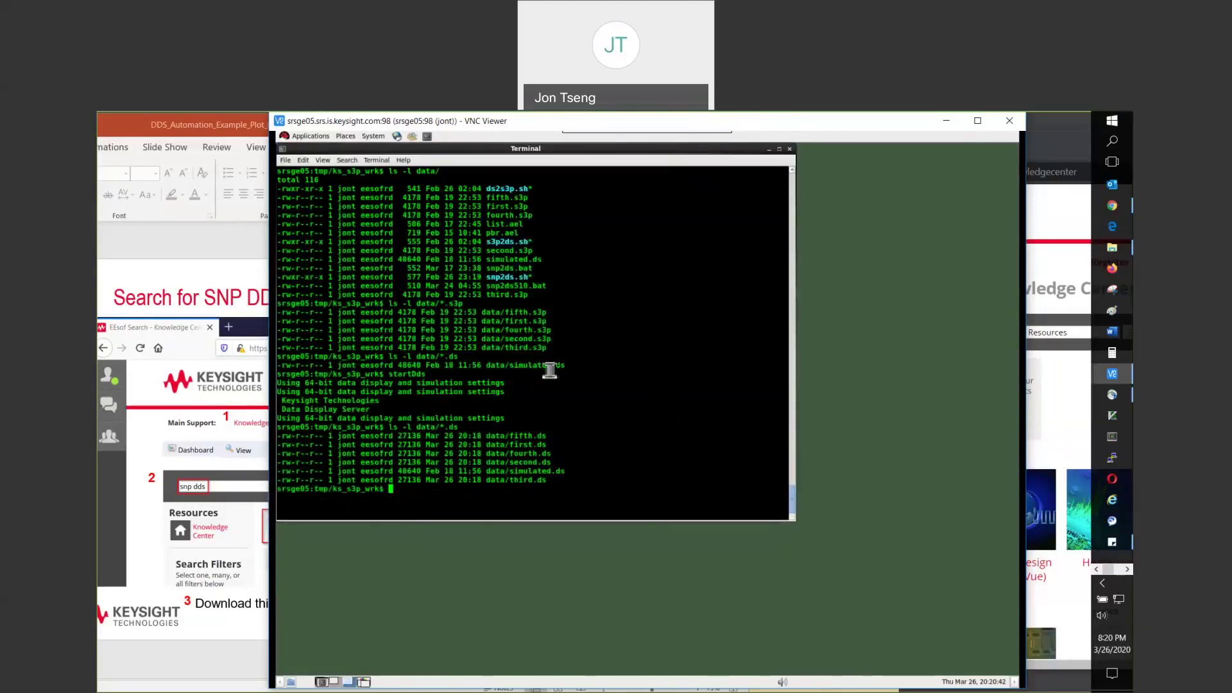
type("d p4")
key("Return")
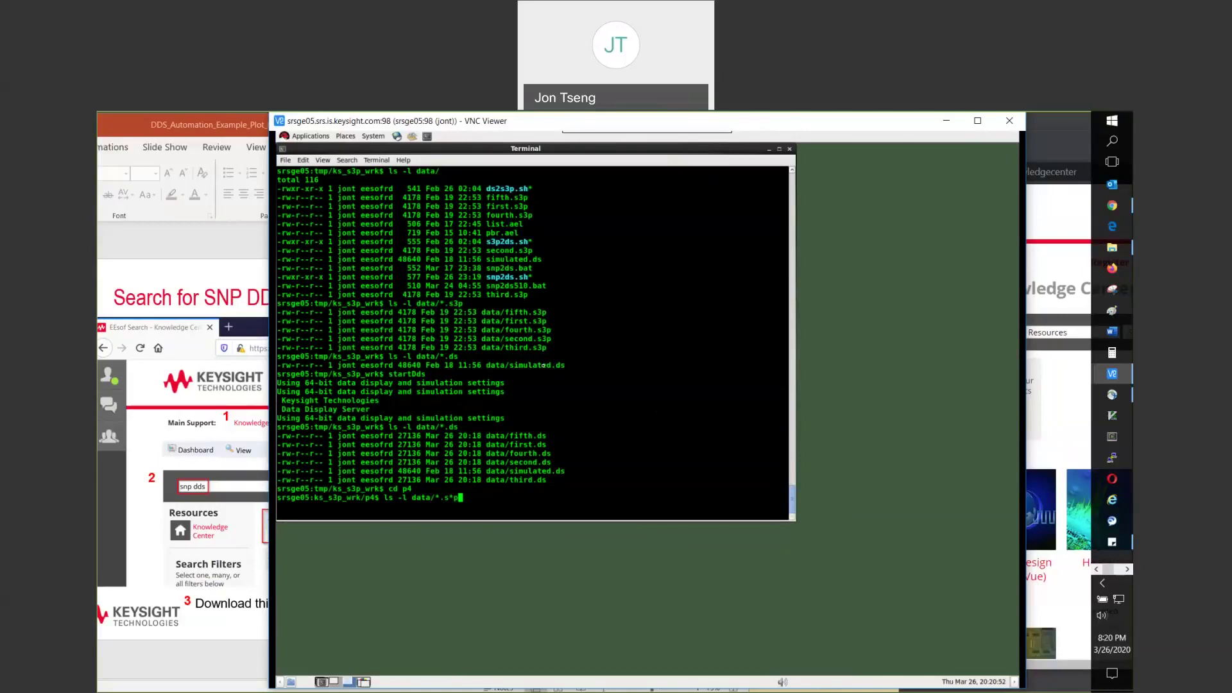
List the three test .s4p files and confirm no .ds datasets exist yet.
key("Return")
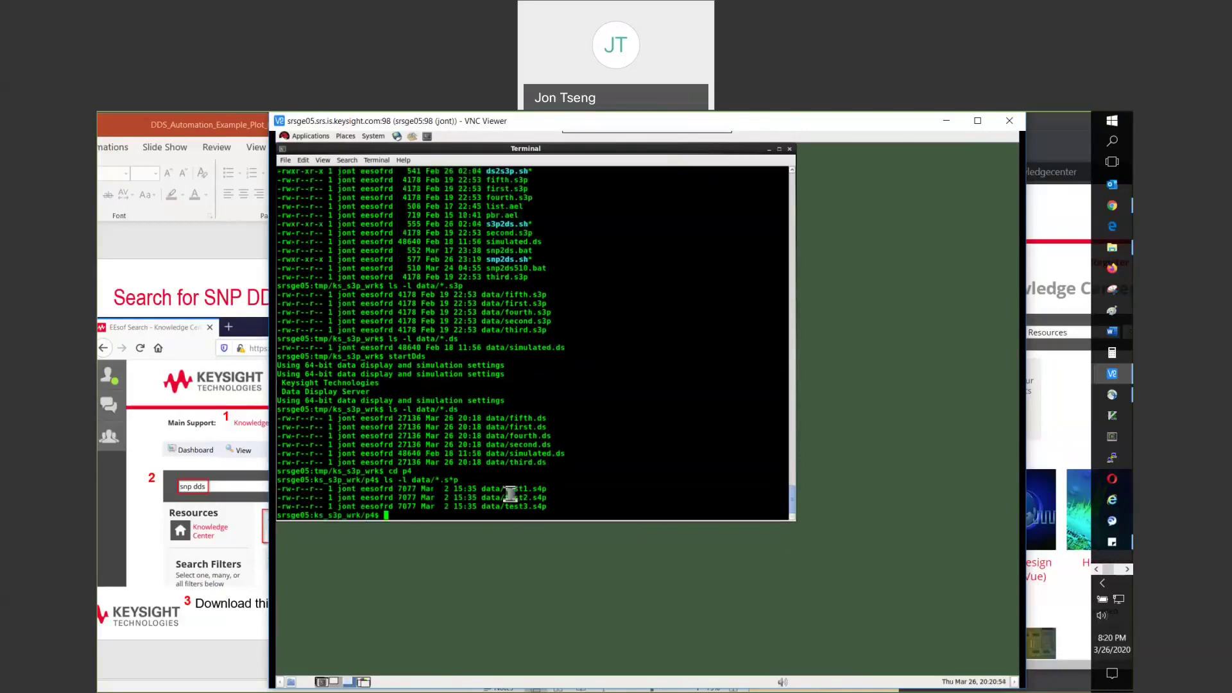
left_click_drag(491, 488, 560, 511)
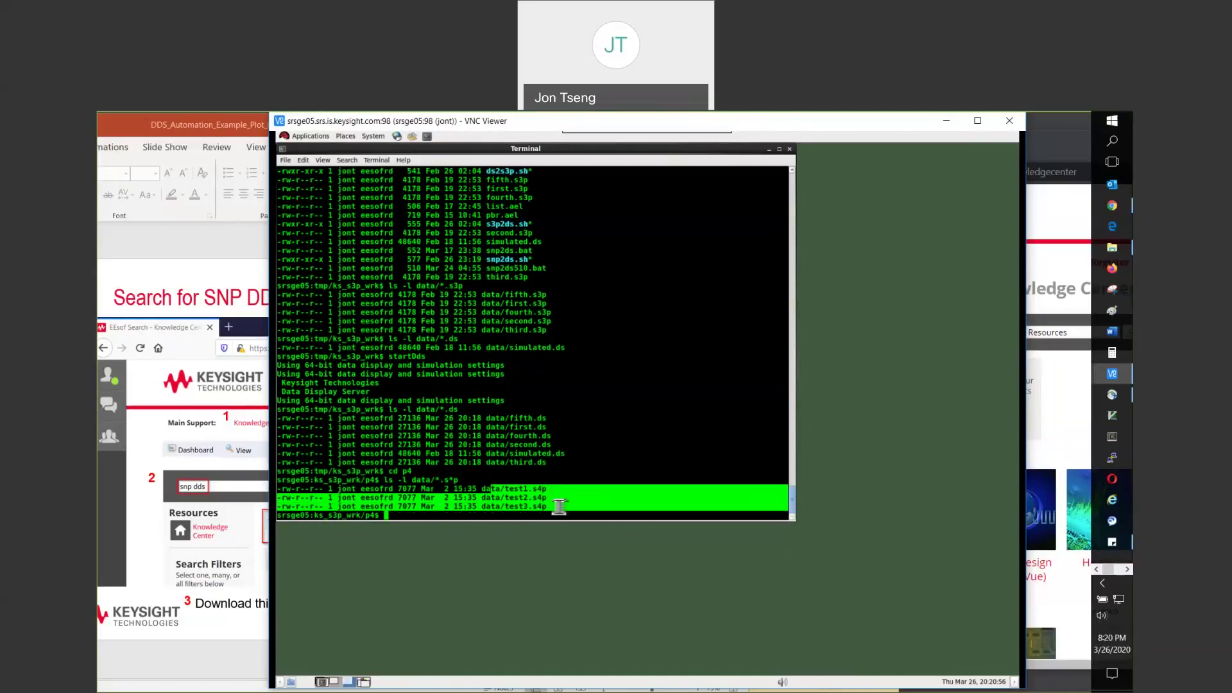
double_click(644, 378)
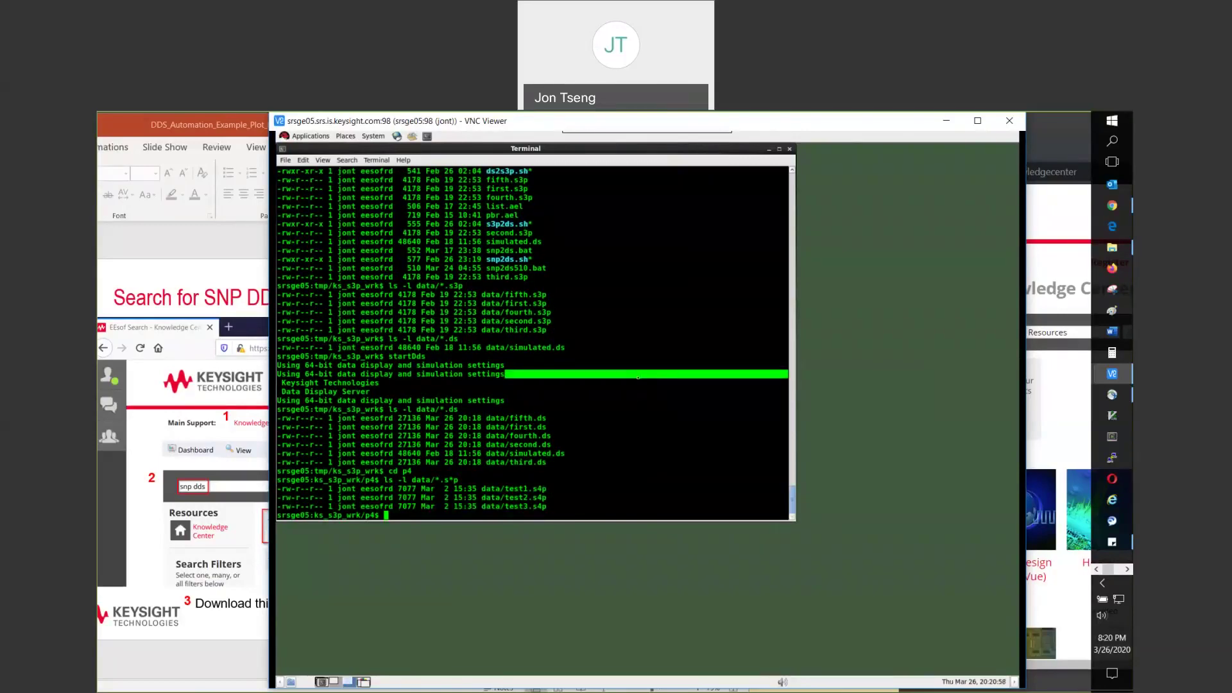
key("Up")
key("Home")
key("Right")
key("Return")
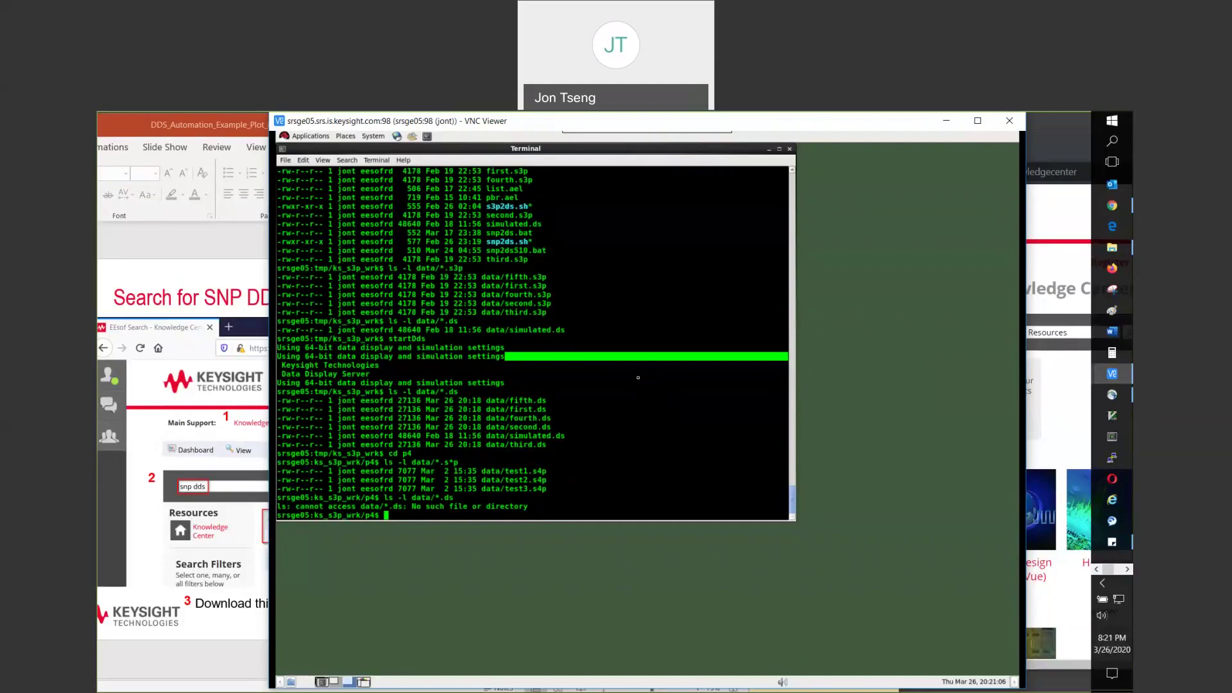
Launch the four-port data display with ../startDds 4.
type("../startDd")
key("BackSpace")
key("BackSpace")
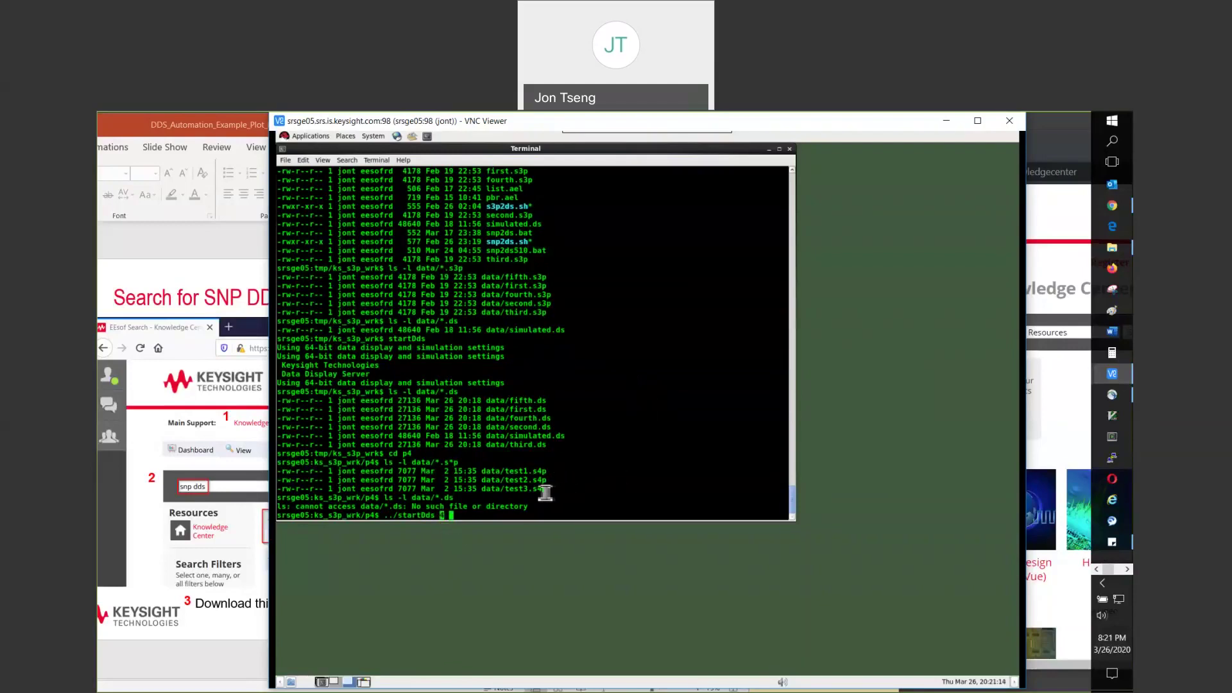
type("4")
left_click_drag(551, 493, 634, 491)
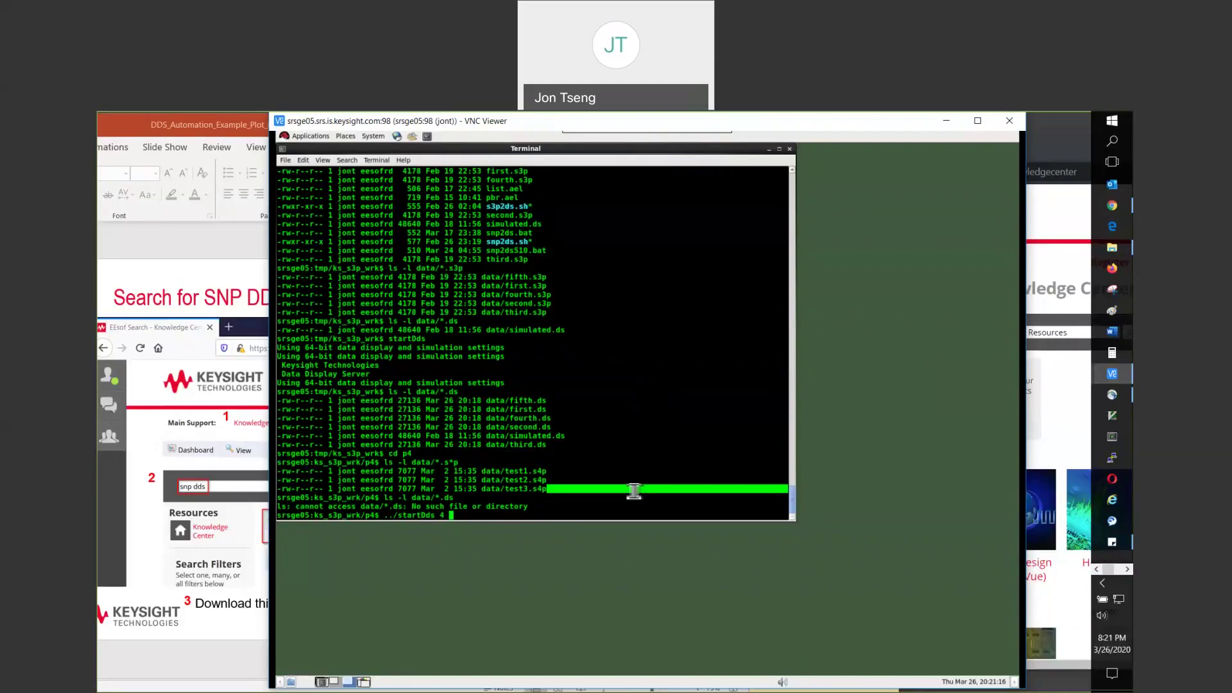
key("Return")
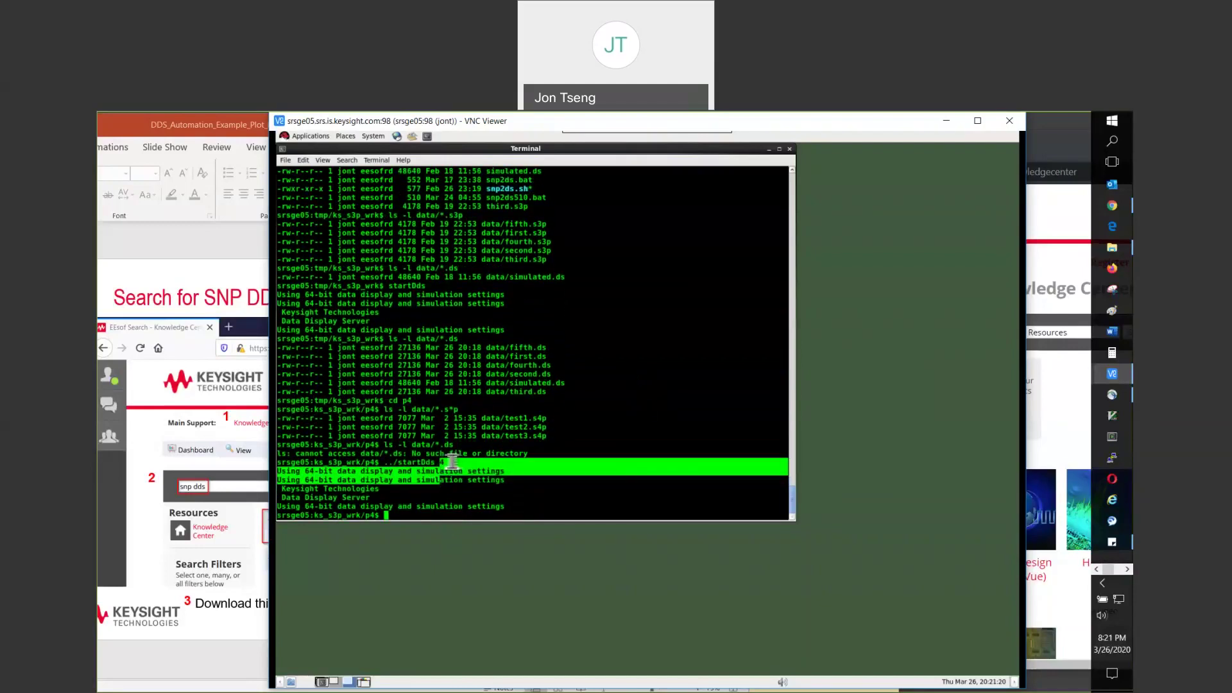
Note the port count of 4, maximize the display, and fit the Equations and Mag pages.
double_click(442, 462)
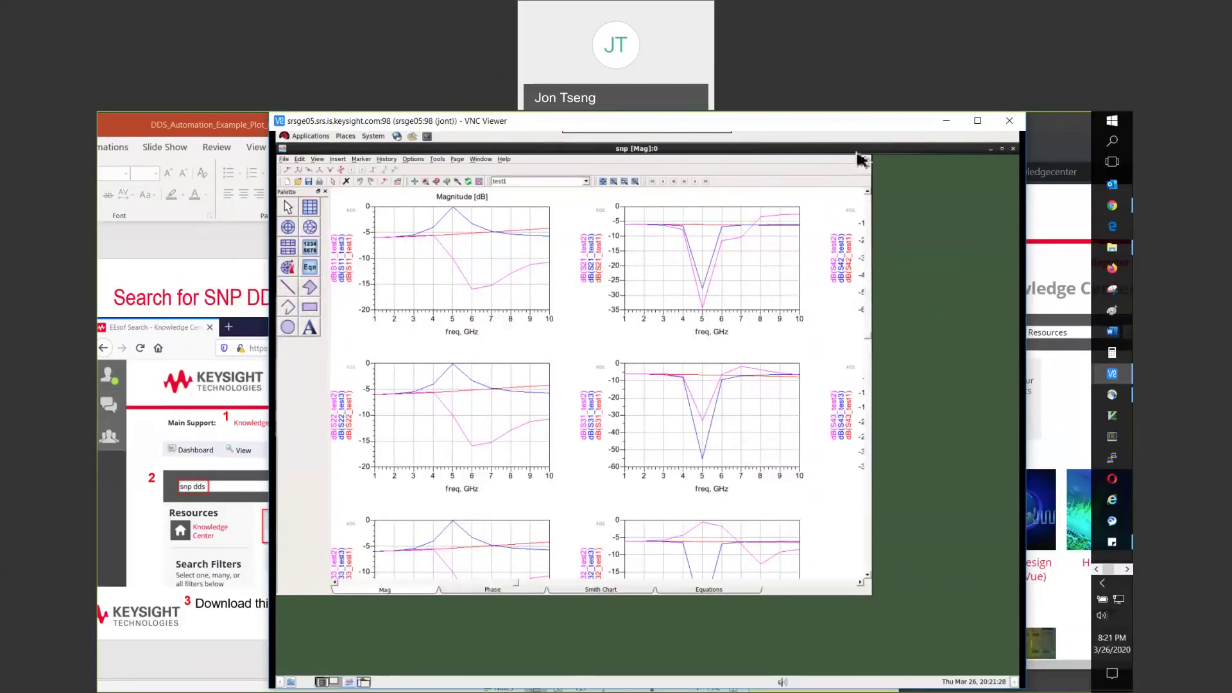
left_click(856, 150)
left_click(822, 671)
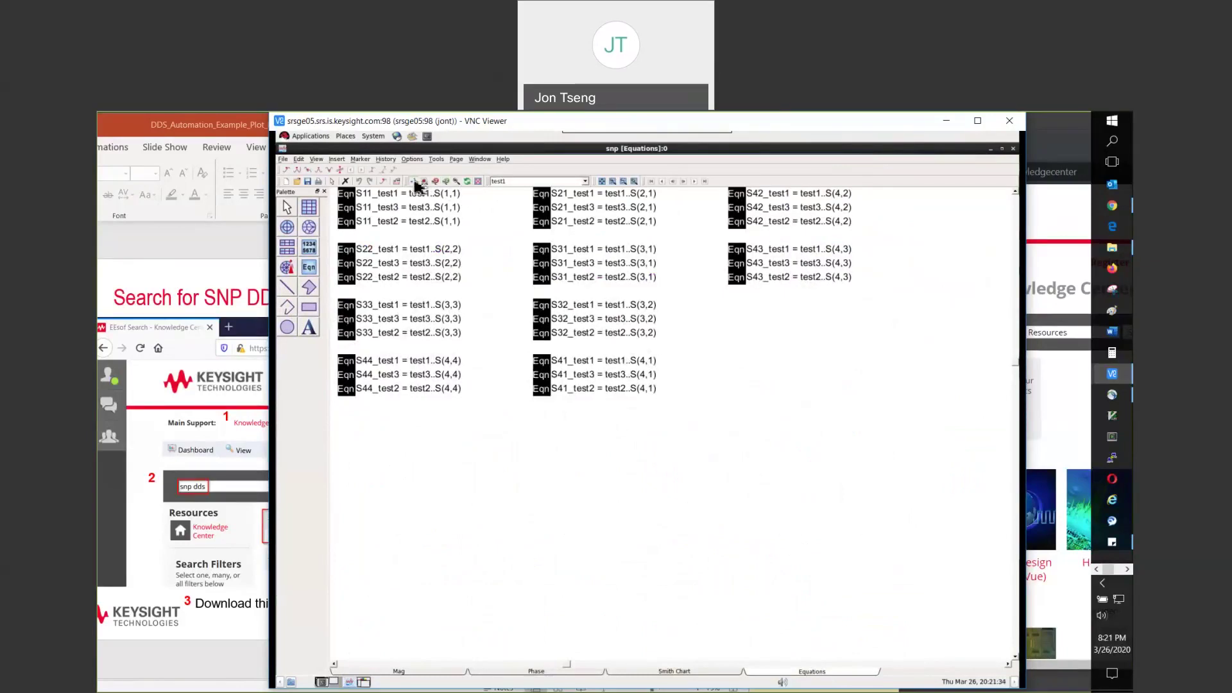
left_click(414, 182)
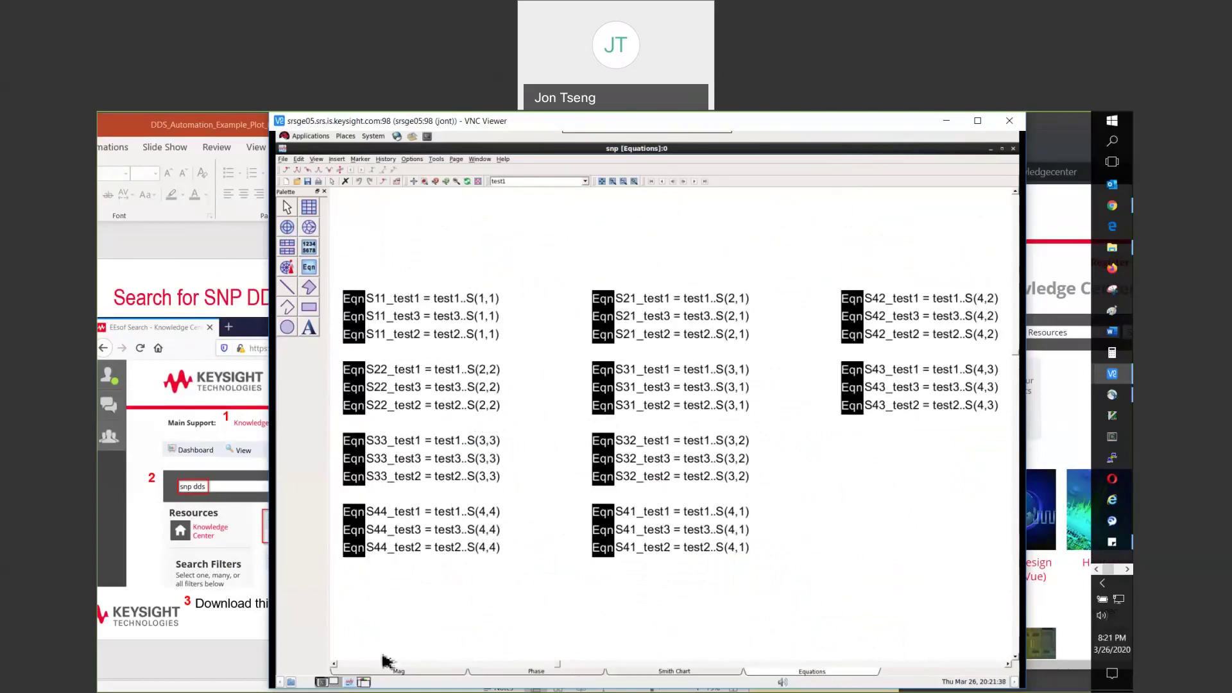
left_click(399, 672)
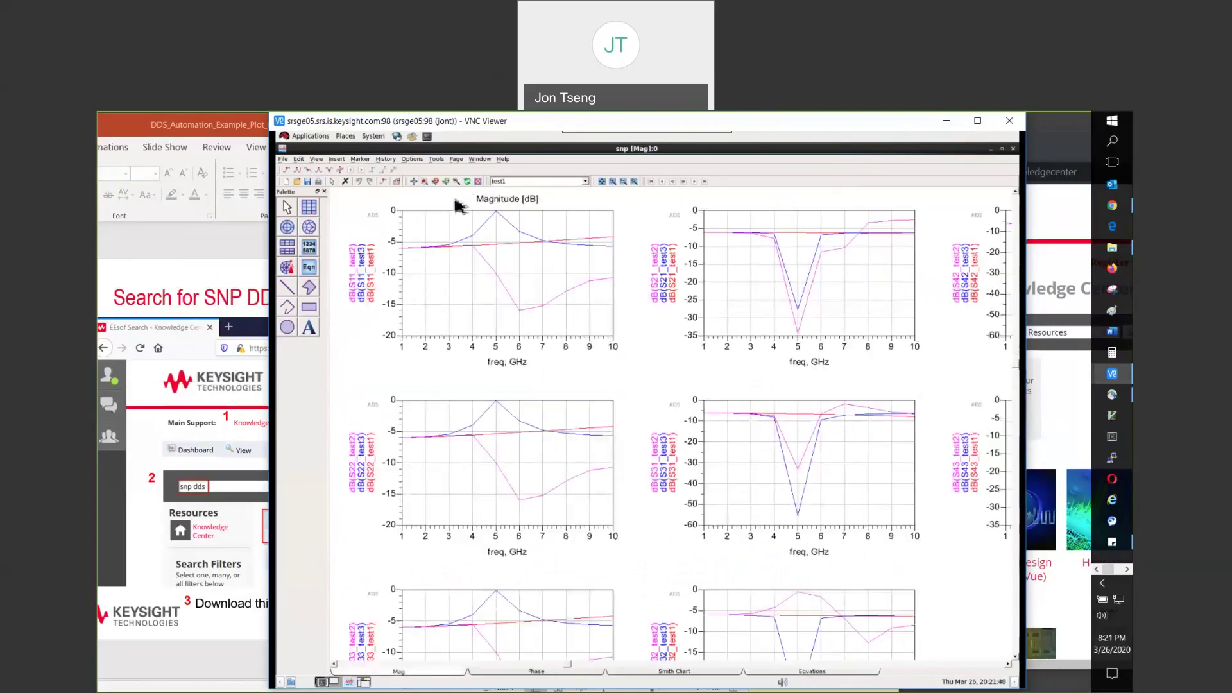
left_click(414, 183)
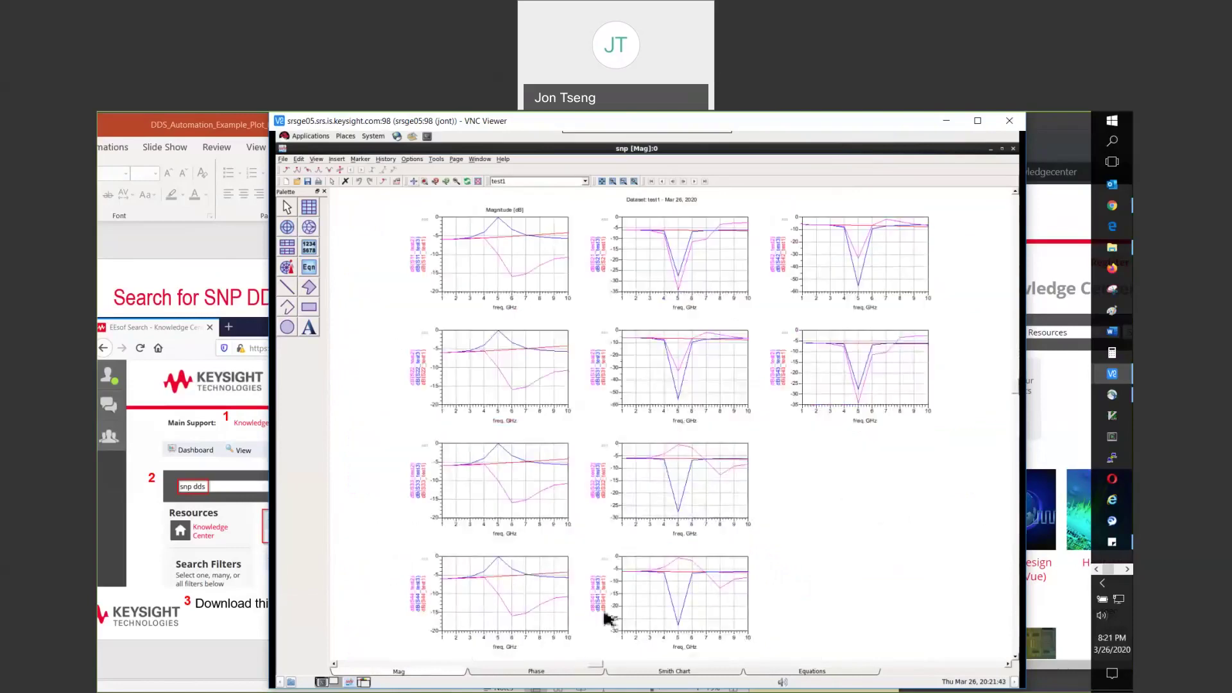
Fit the Phase page, cycle through Smith Chart, Equations, Mag and Phase, then fit the ten Smith charts.
left_click(564, 673)
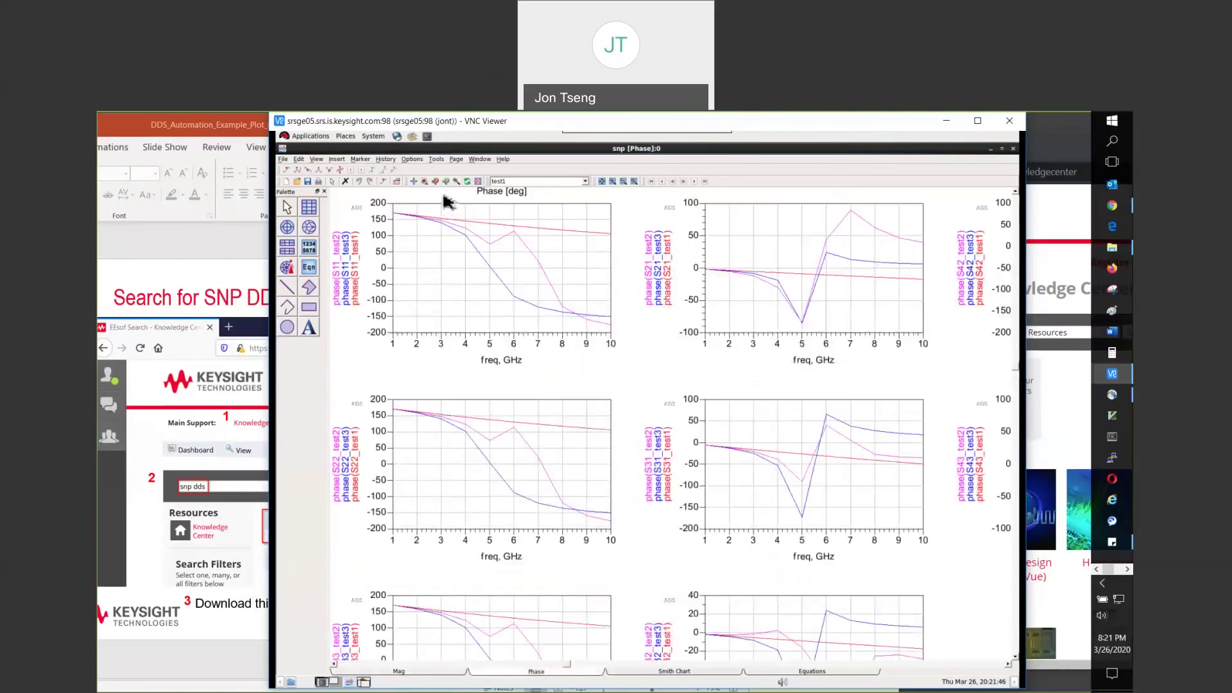
left_click(418, 183)
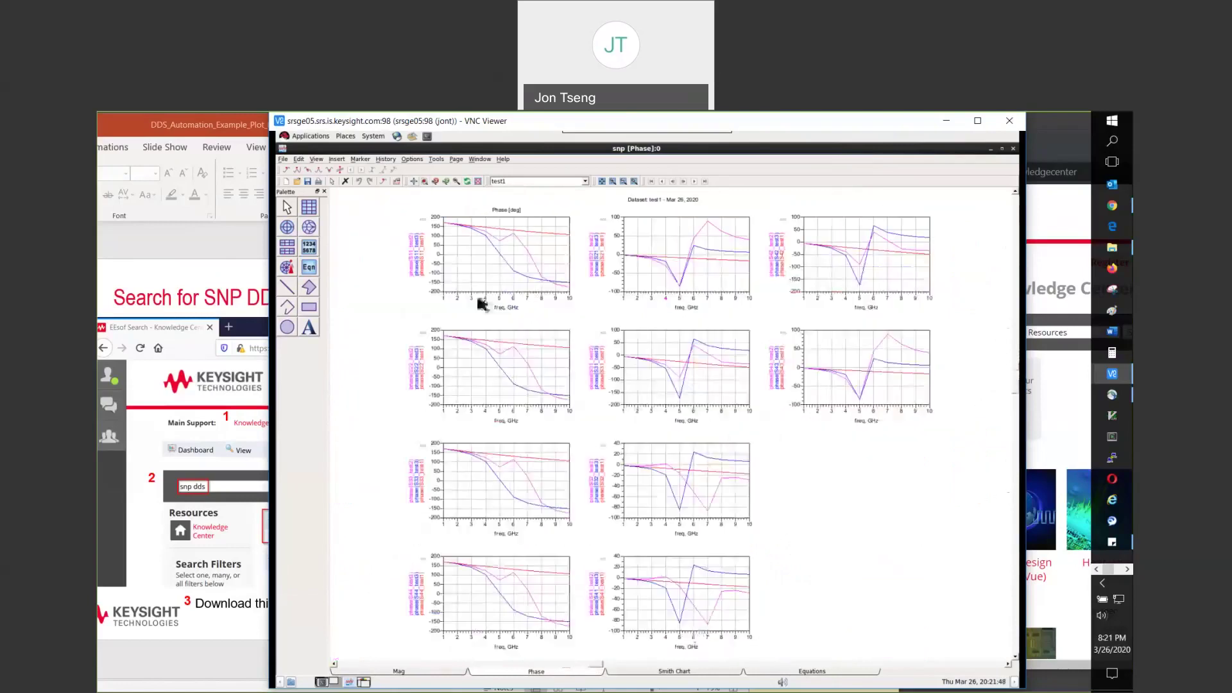
left_click(687, 674)
left_click(796, 674)
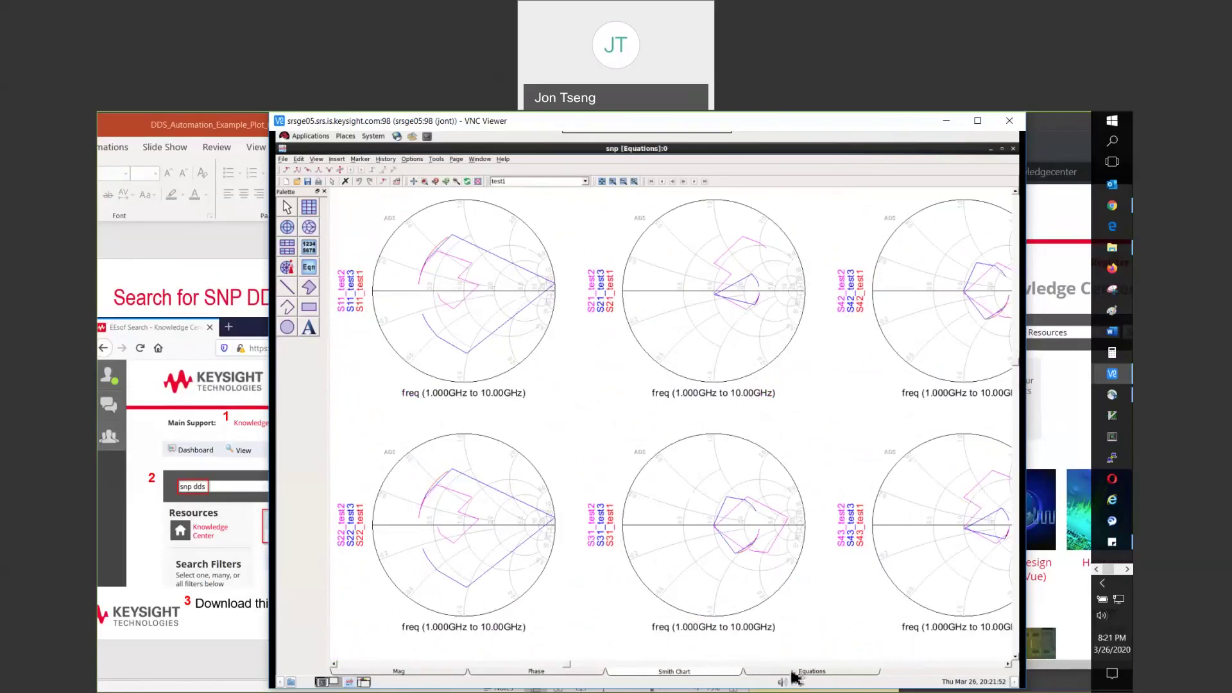
left_click(443, 673)
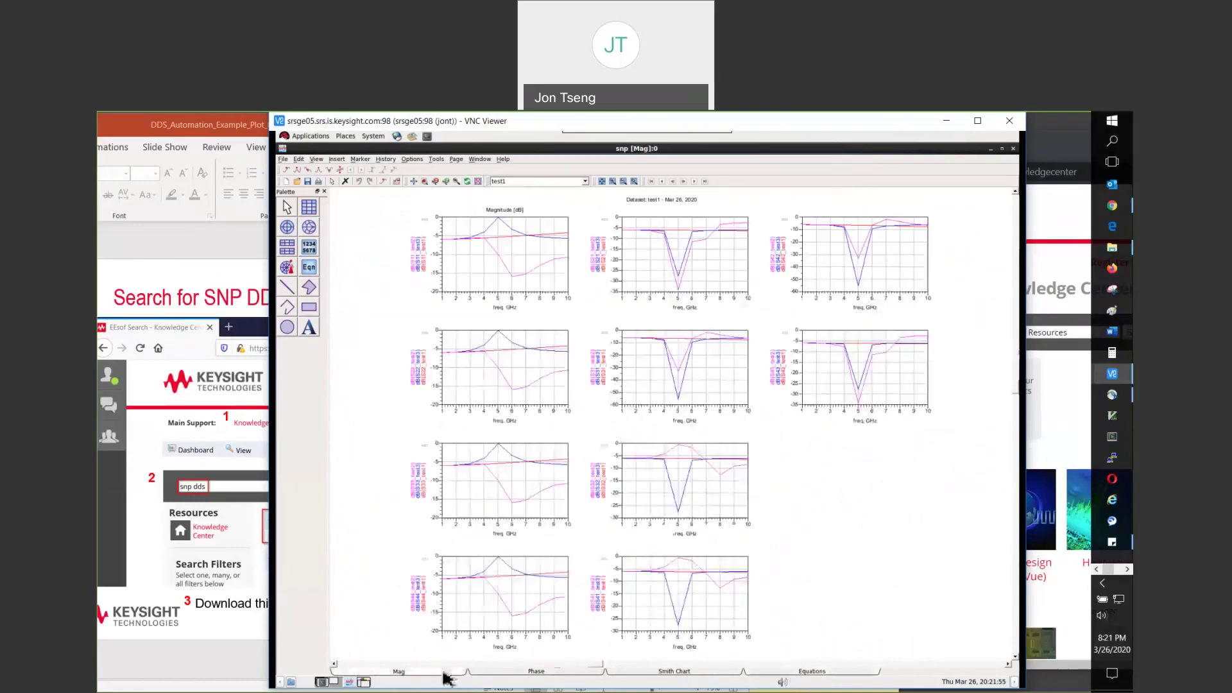
left_click(536, 673)
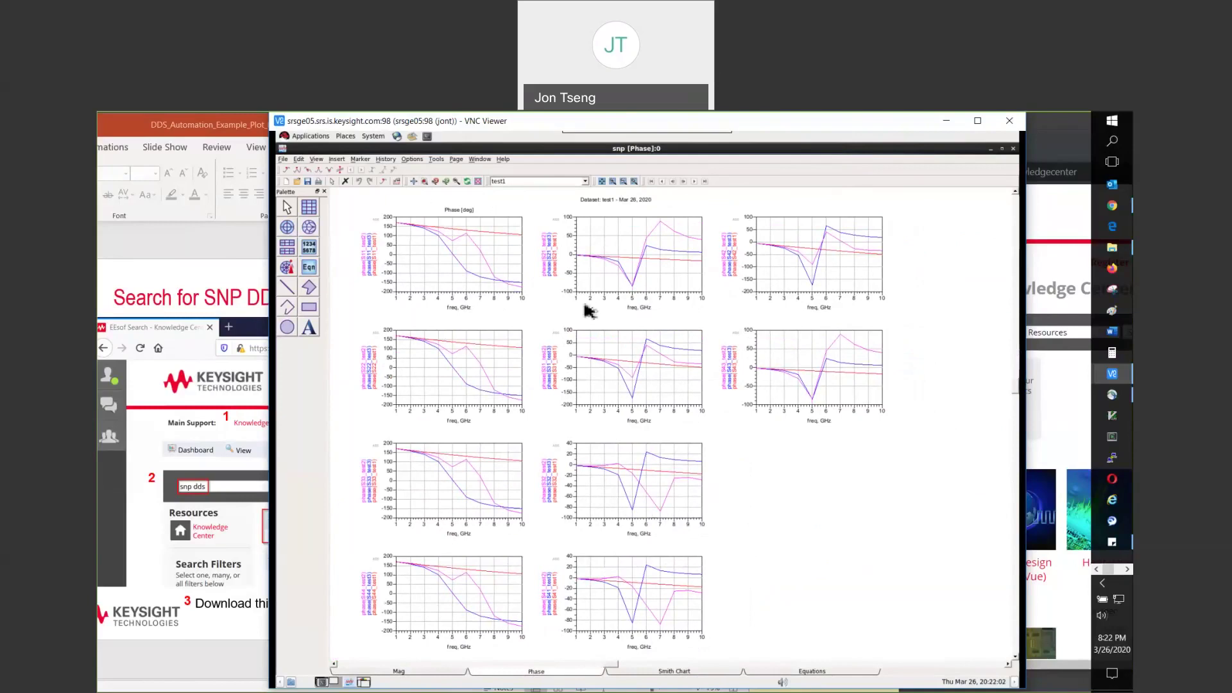
left_click(685, 675)
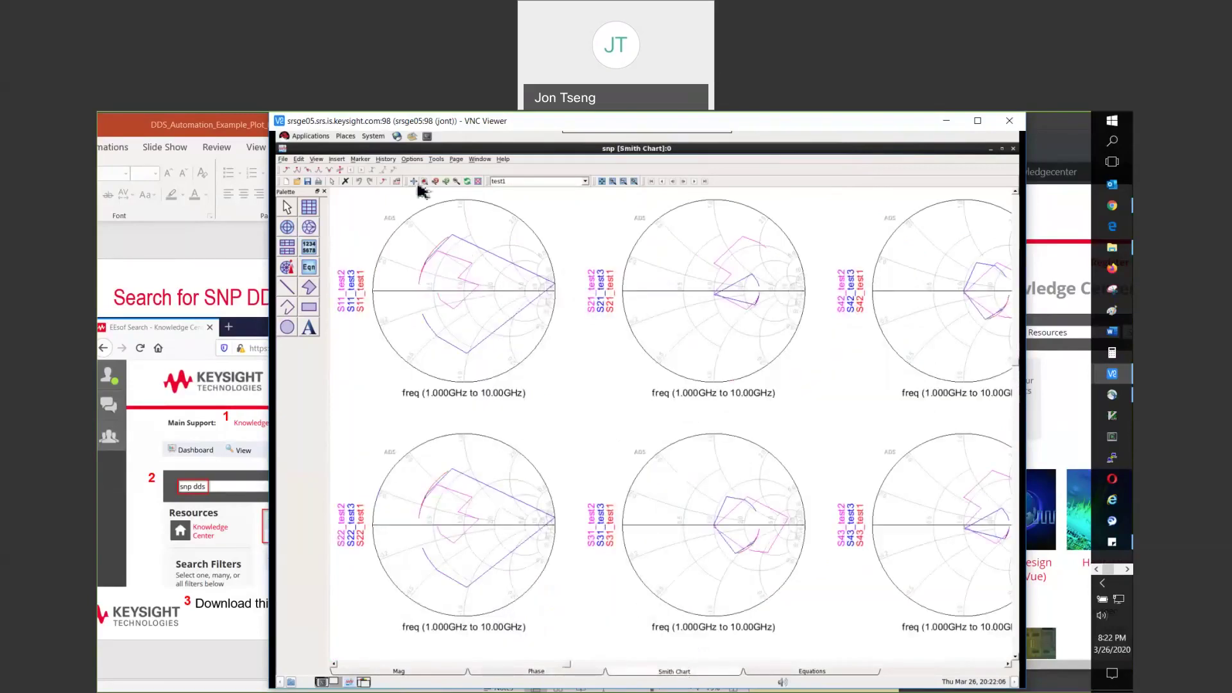
left_click(423, 184)
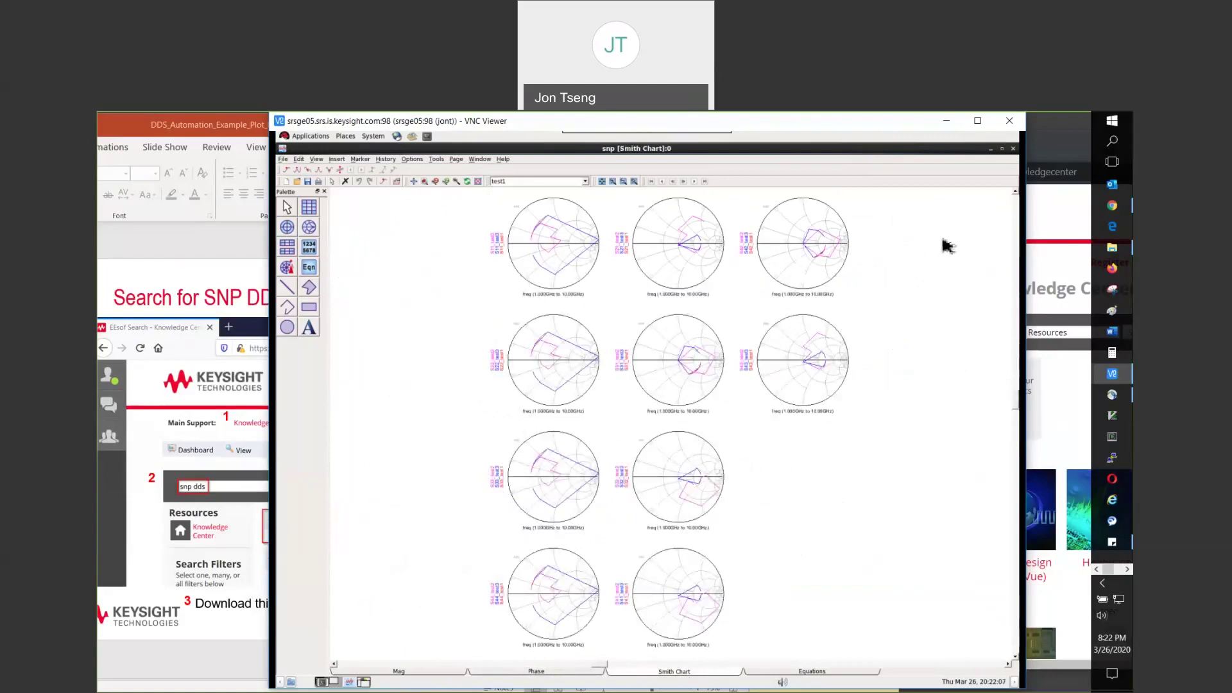
Close the four-port snp data display, leaving the terminal at the p4 prompt.
left_click(1013, 149)
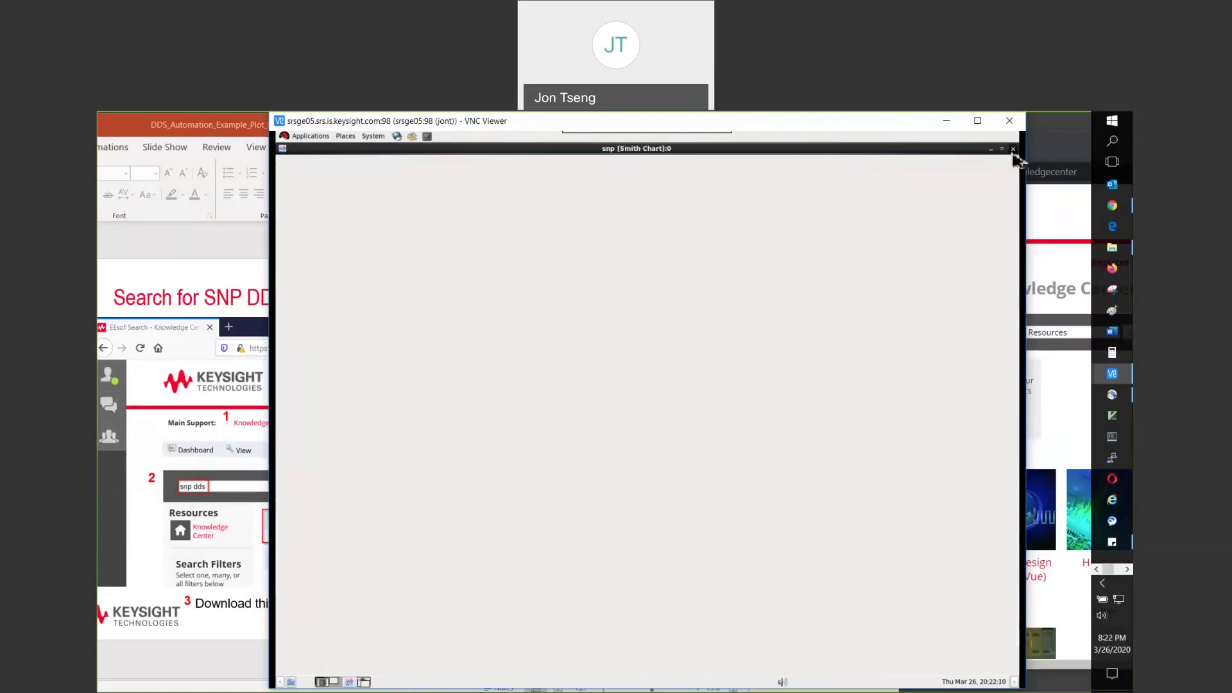
double_click(635, 352)
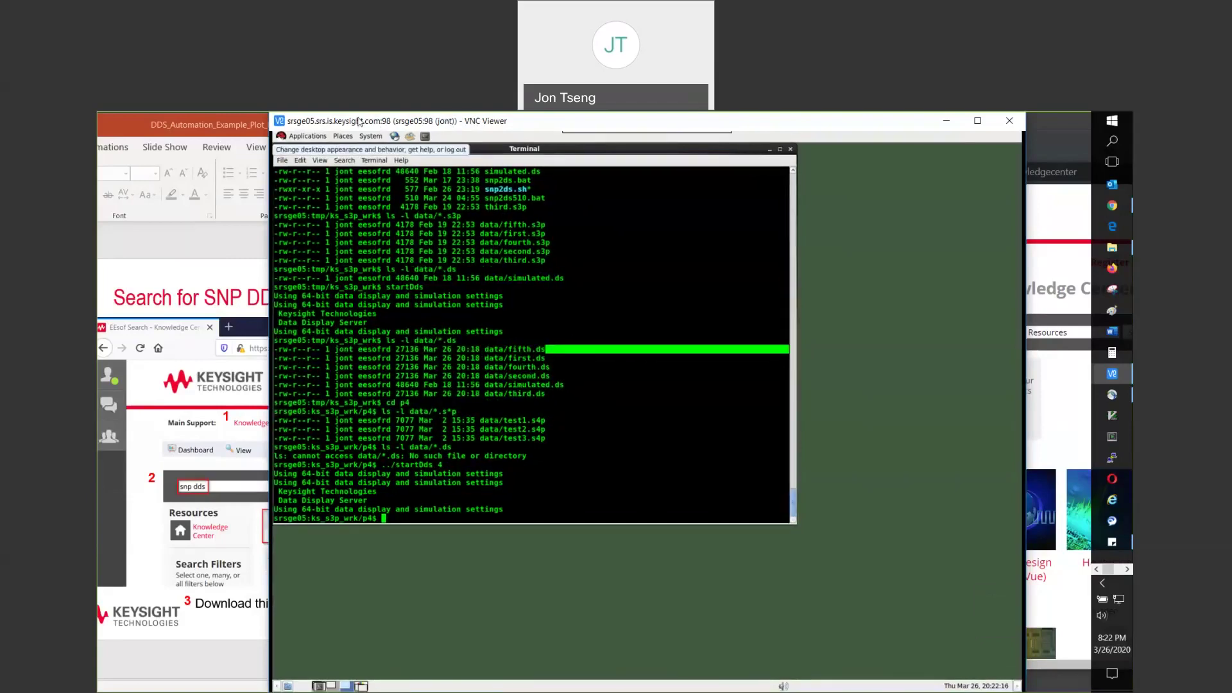
Move the remote desktop window aside and bring the PowerPoint presentation to the front.
left_click_drag(518, 119, 671, 121)
left_click(344, 383)
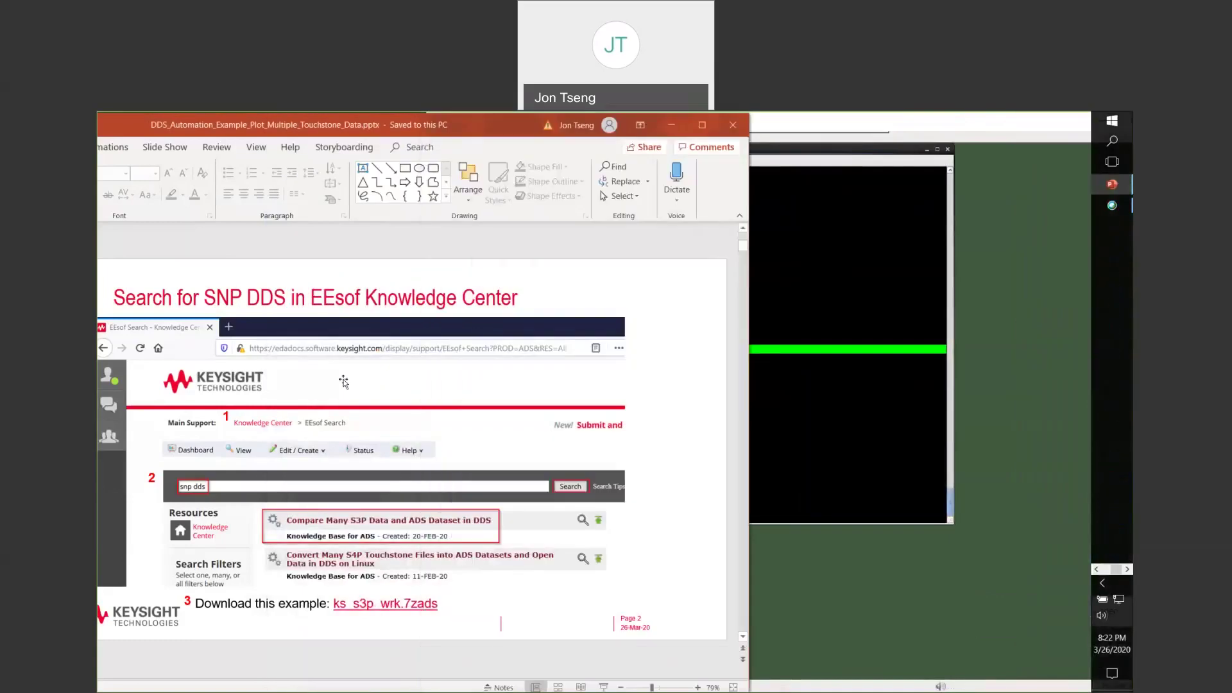
scroll(345, 383, "down", 1)
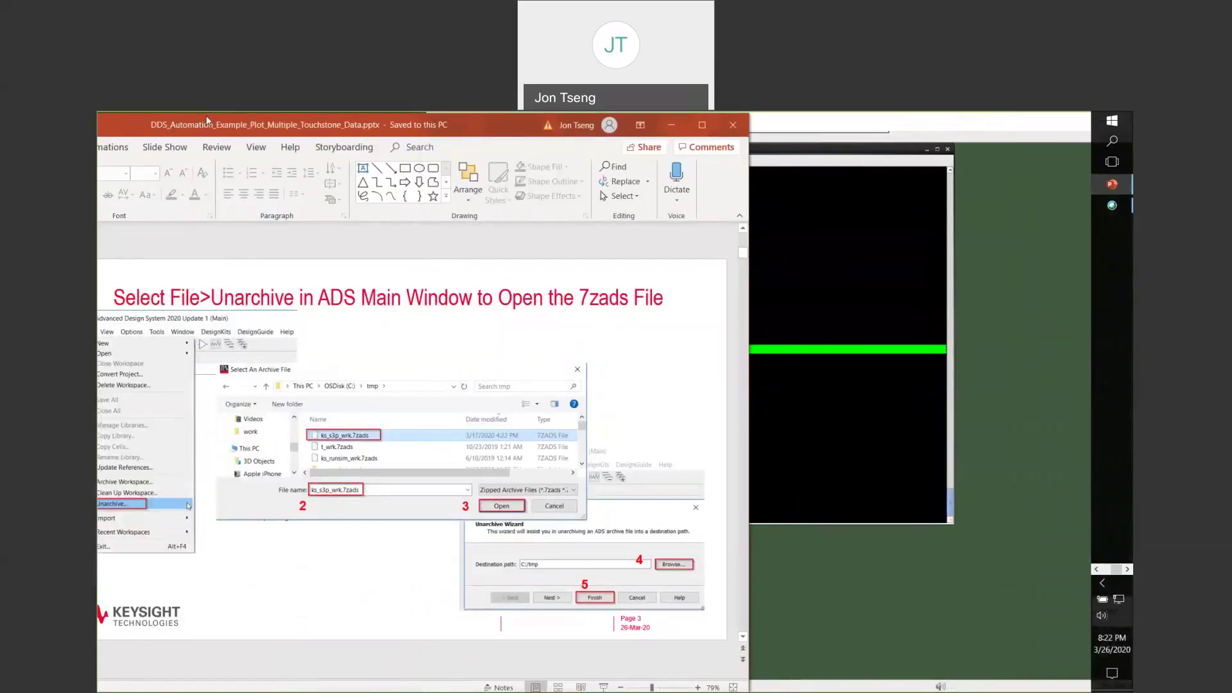
Page through the Linux terminal, Windows command prompt and ADS_LICENSE_FILE slides, then page back.
key("Page_Down")
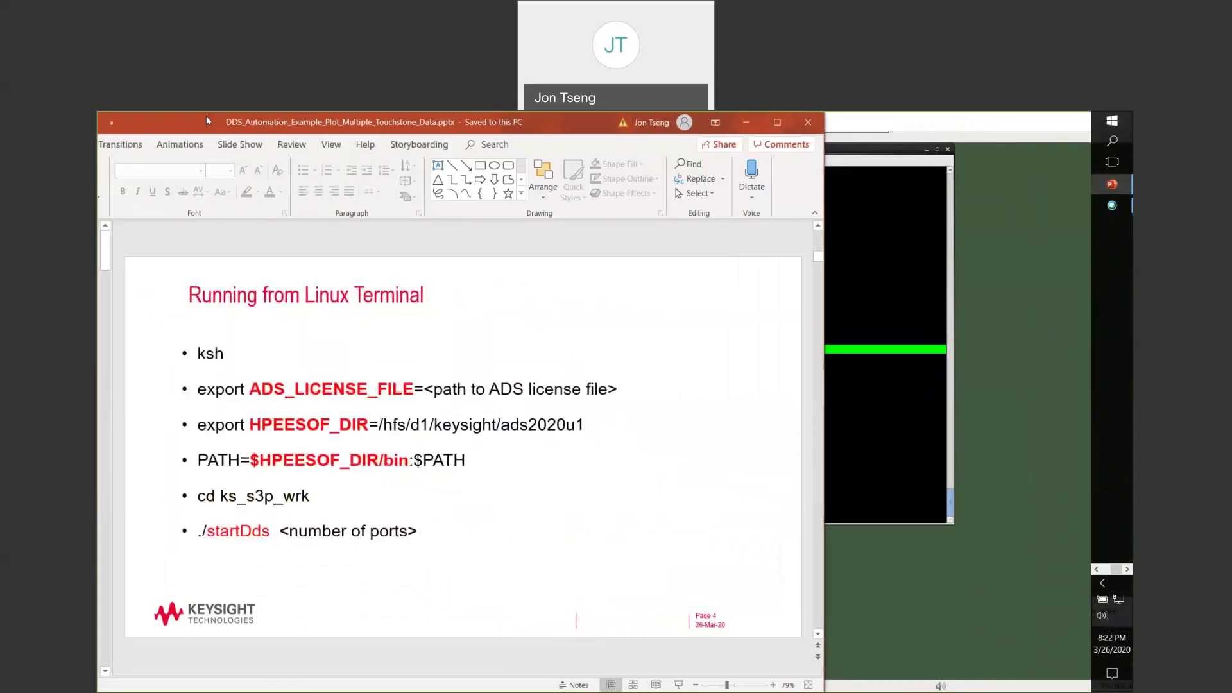
key("Page_Down")
key("Page_Down")
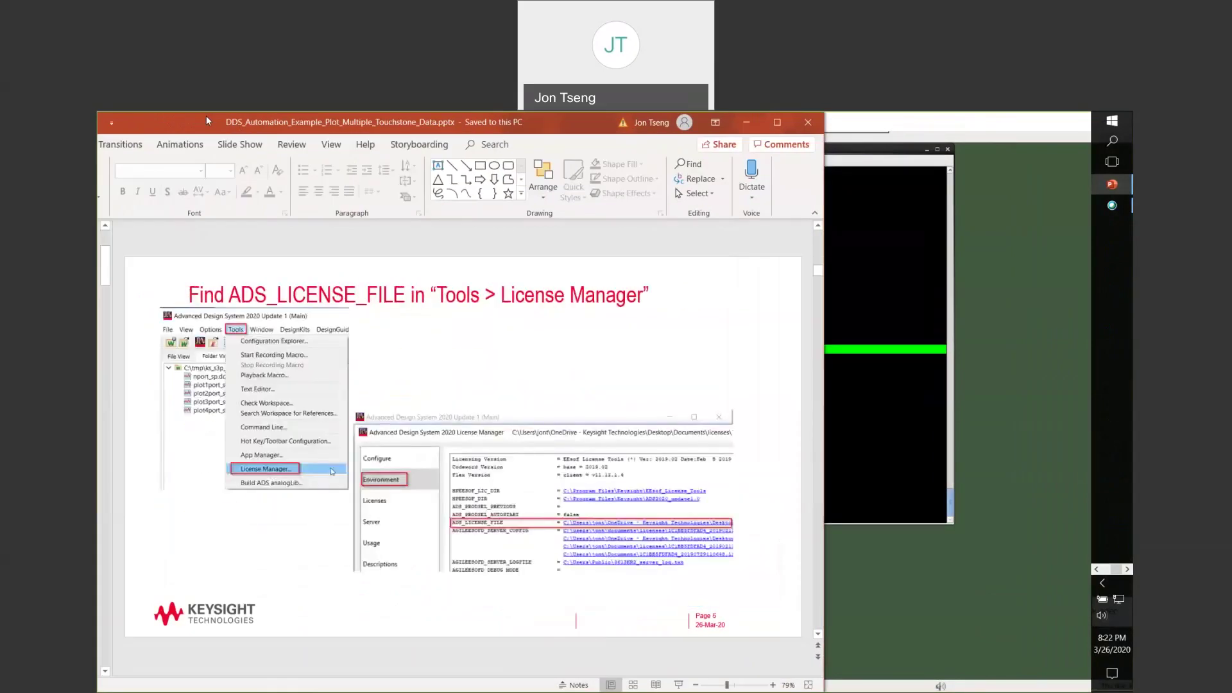
key("Page_Down")
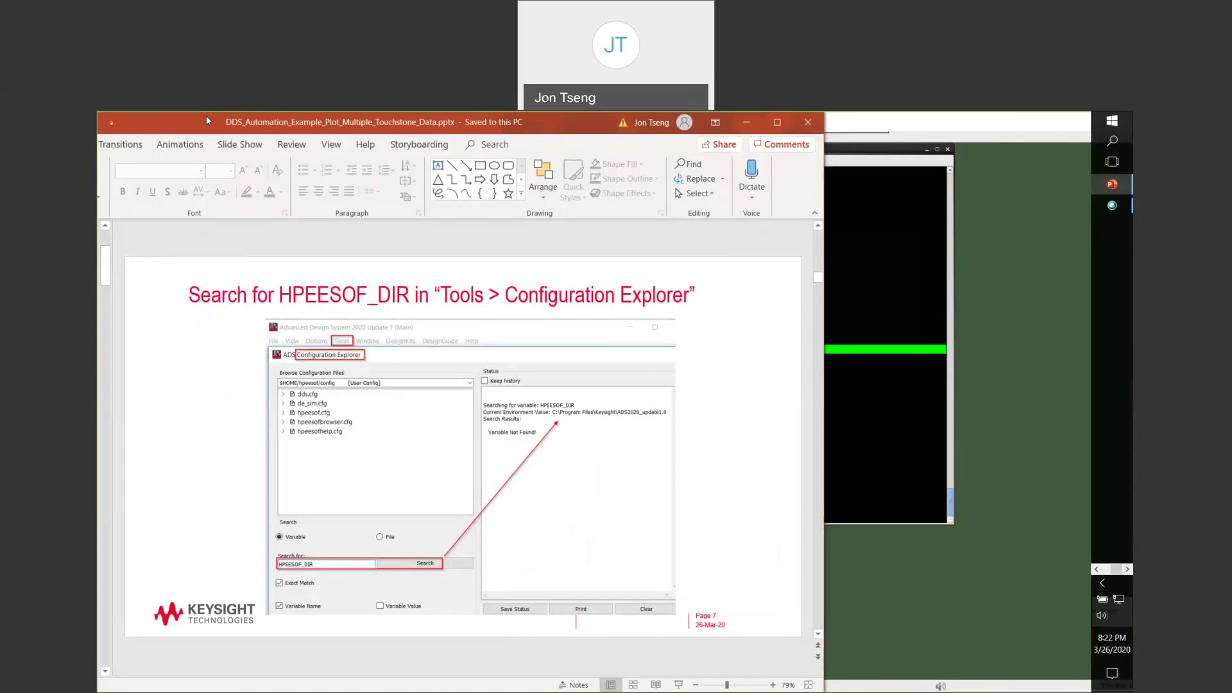
key("Page_Up")
key("Page_Up")
key("Page_Up")
key("Page_Up")
key("Page_Up")
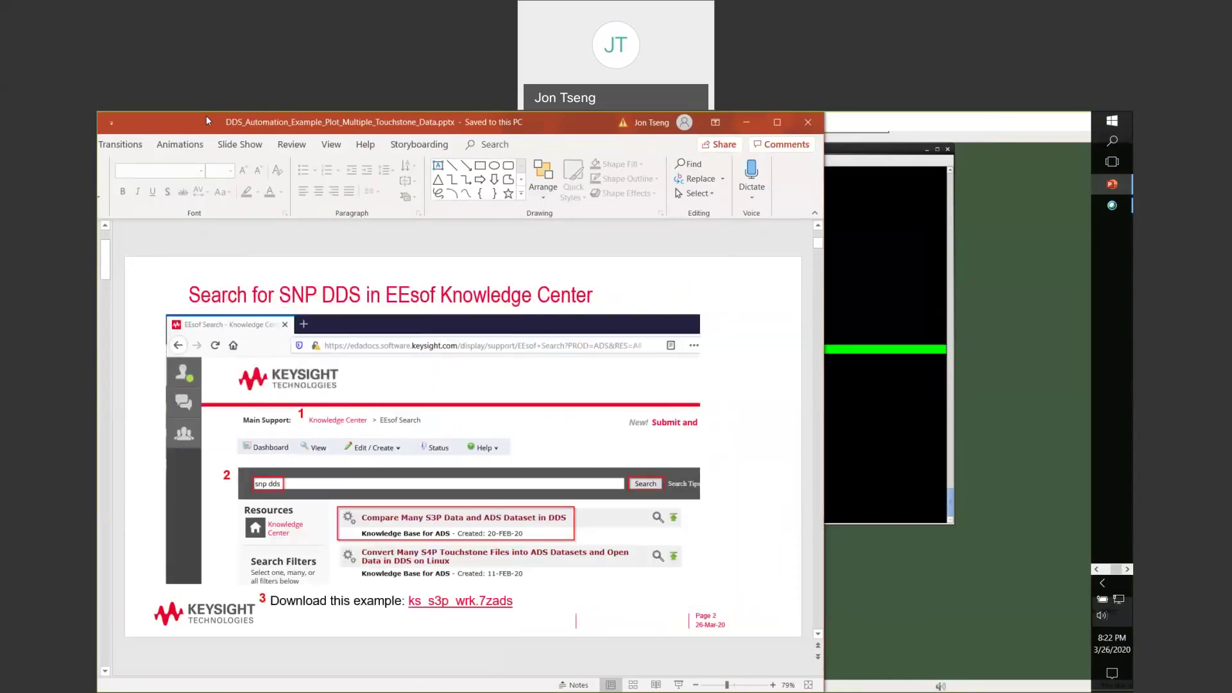
Bring the Knowledge Center browser forward and set the product filter to ADS.
left_click(1096, 569)
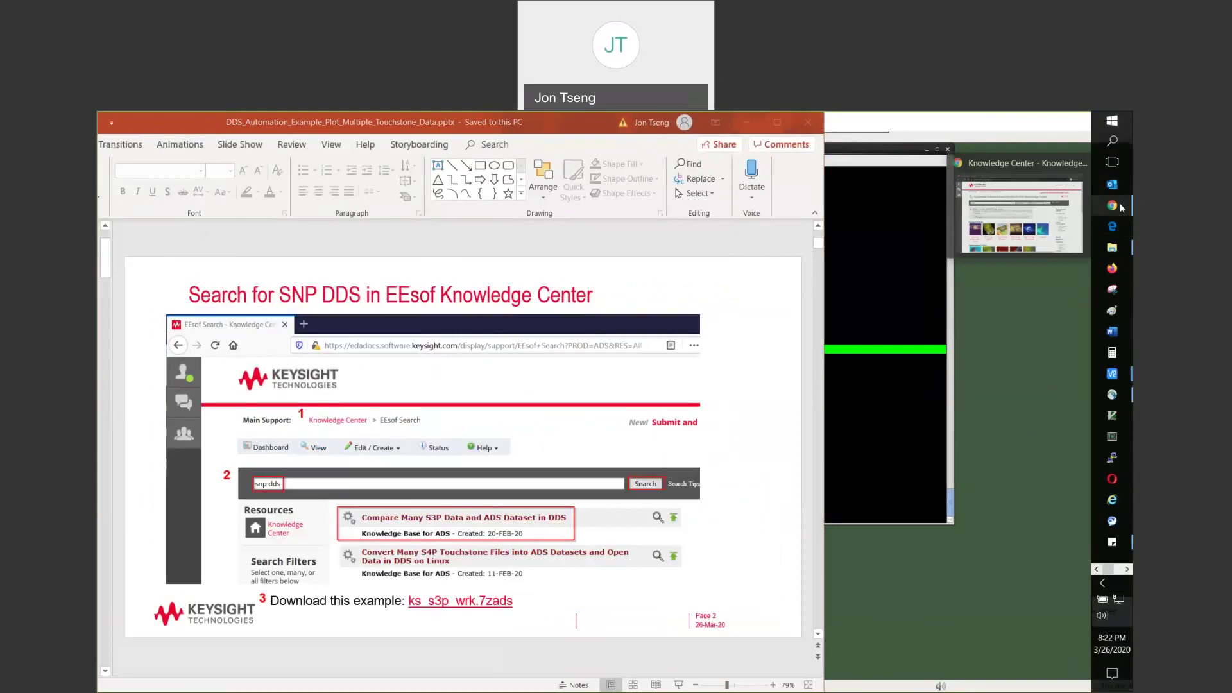
left_click(1121, 207)
left_click(1005, 333)
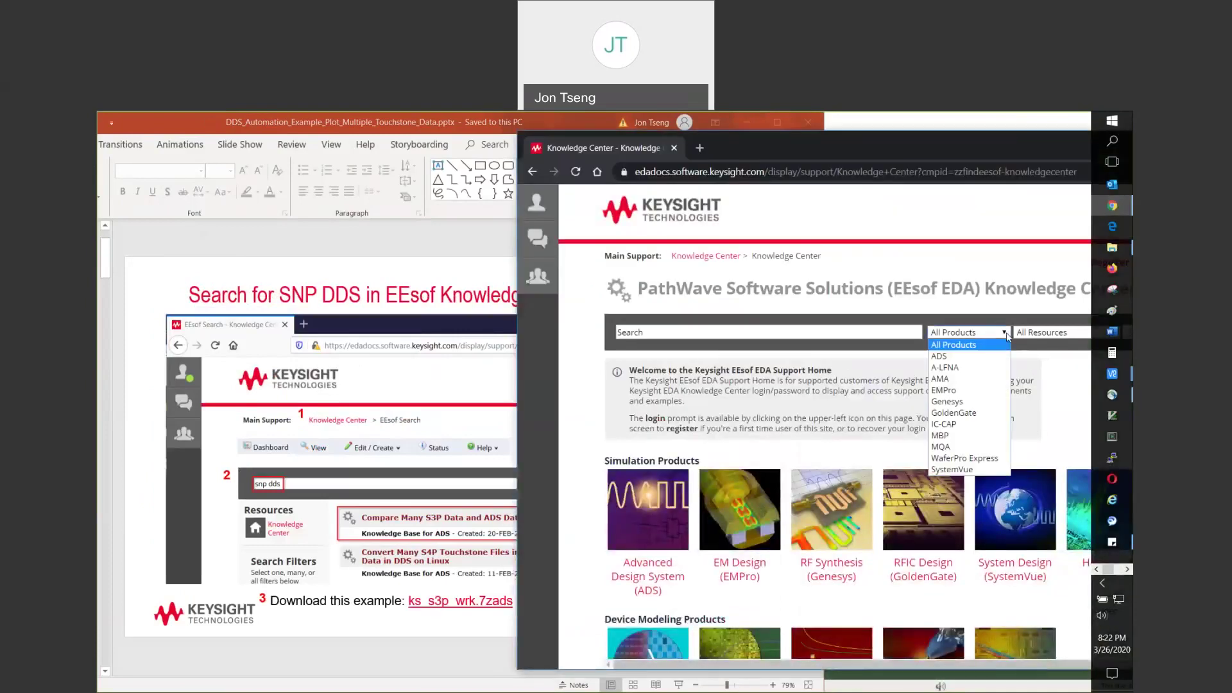
left_click(967, 357)
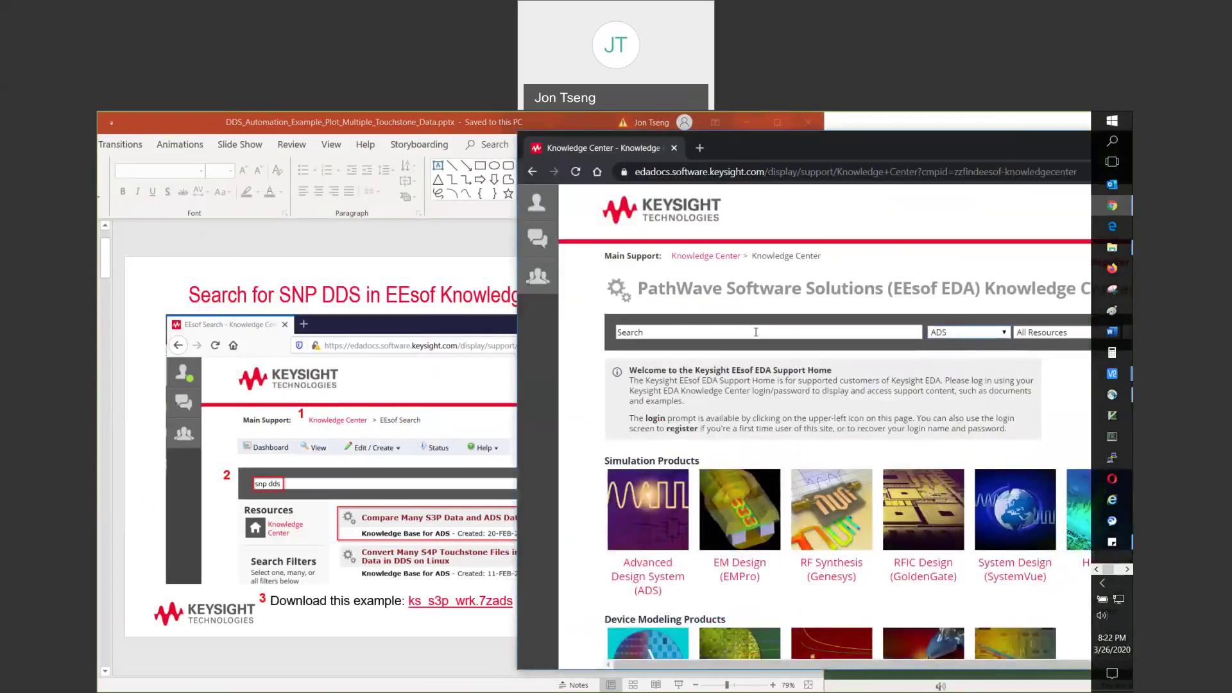
Search the knowledge base for 'snp dds'.
left_click(758, 333)
type("snp dds")
left_click_drag(758, 152, 599, 150)
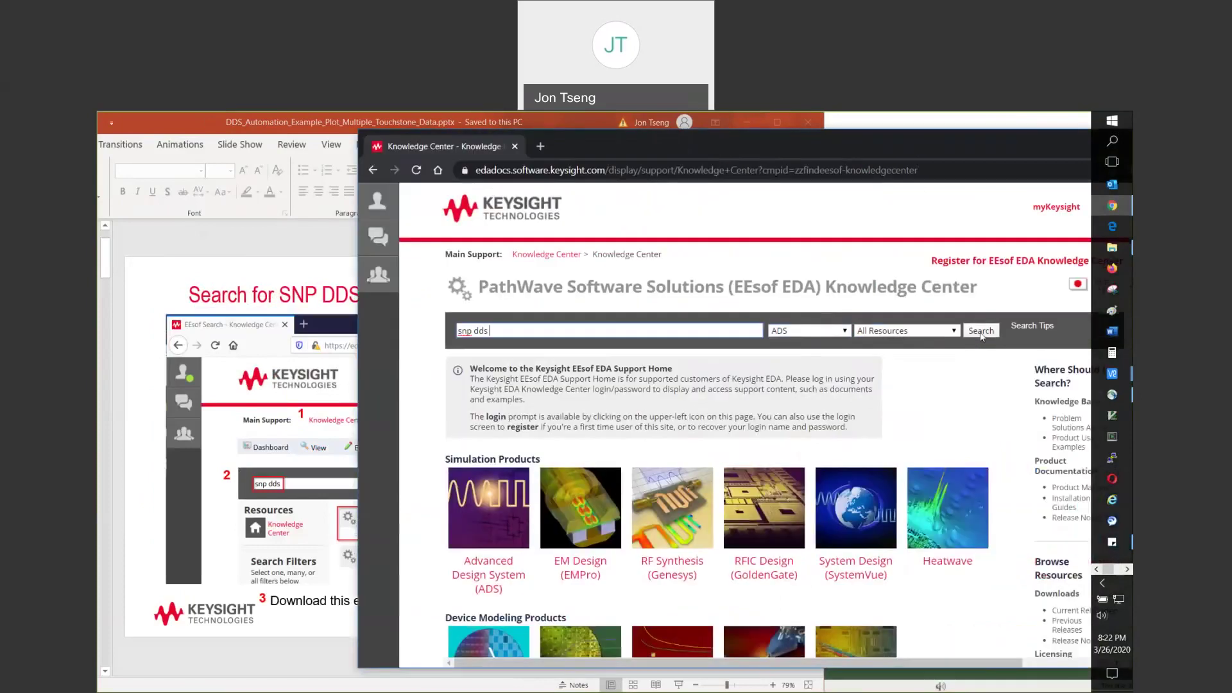
left_click(982, 331)
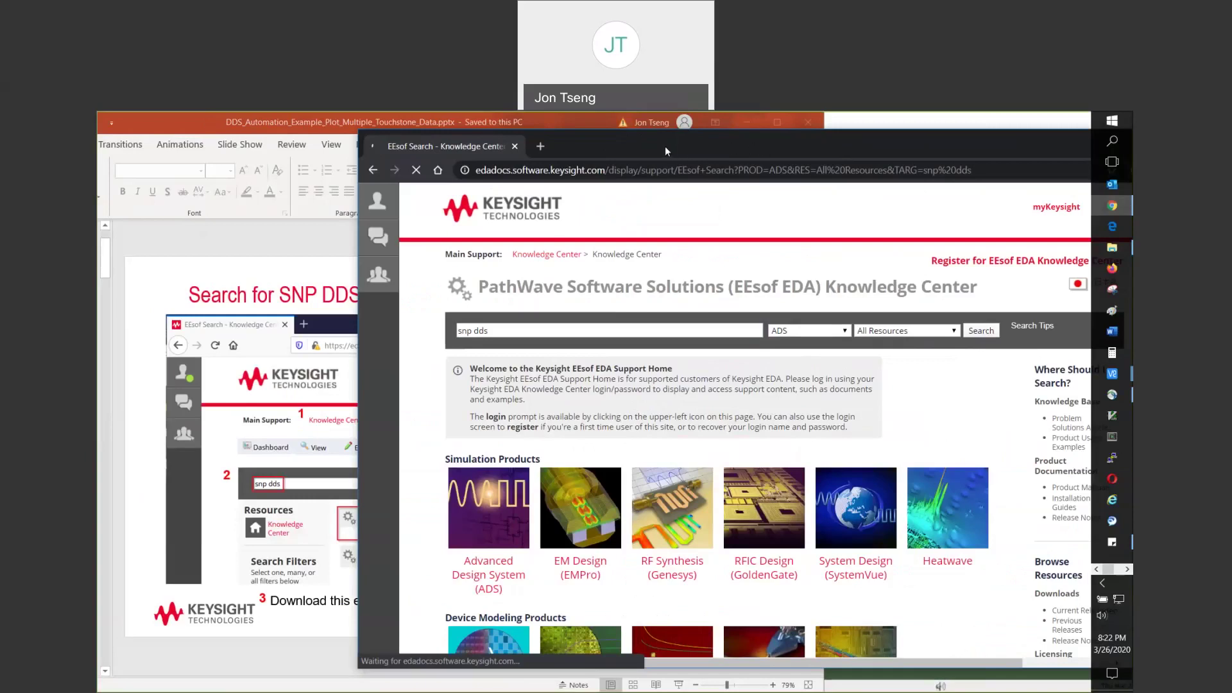
left_click_drag(665, 145, 720, 145)
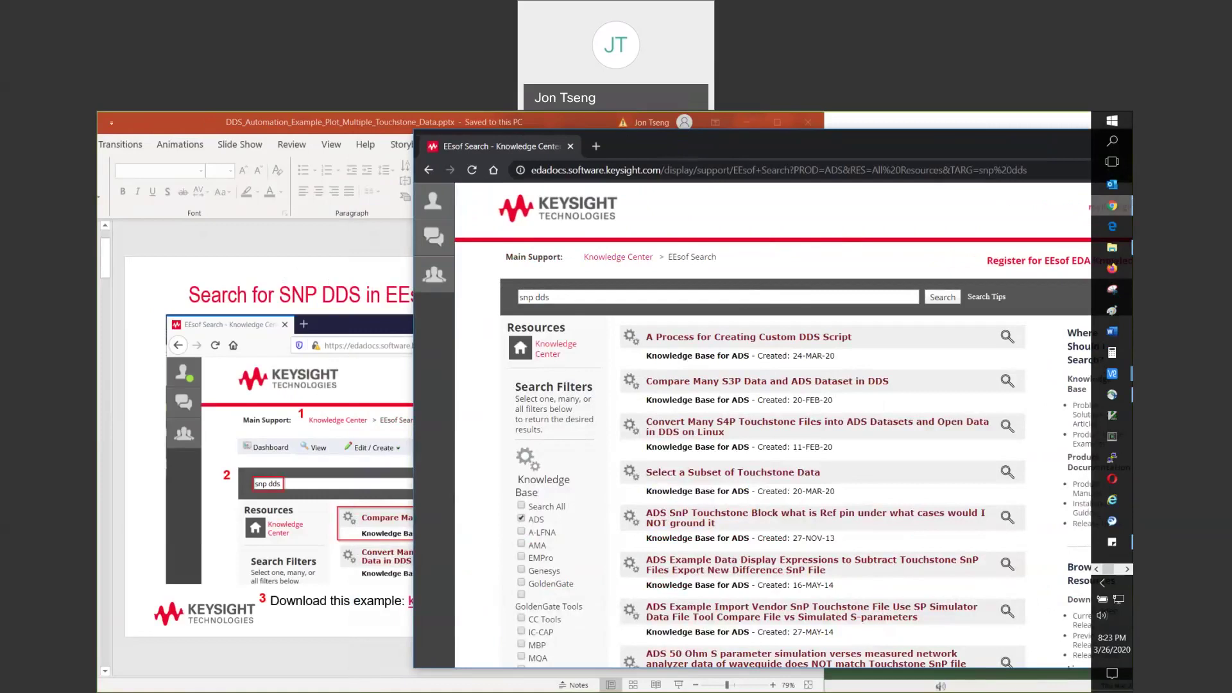
Launch Advanced Design System 2020 Update 1 from the Start menu and minimize its main window.
left_click(1114, 121)
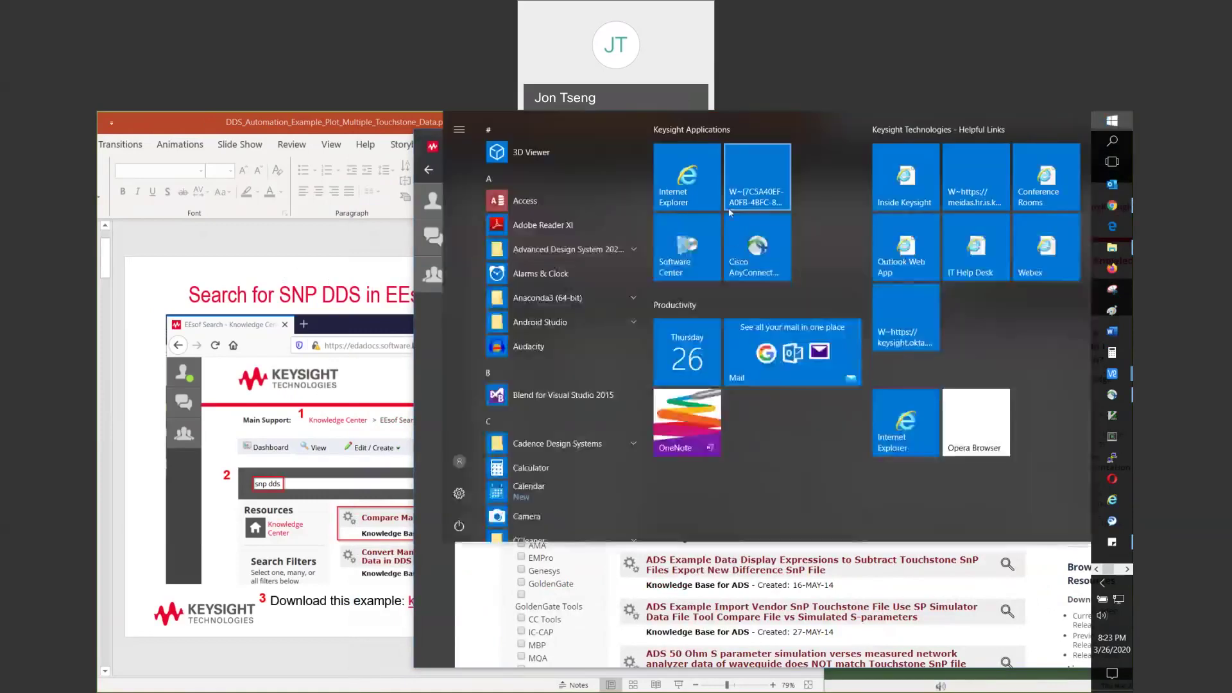
left_click(596, 256)
left_click(595, 318)
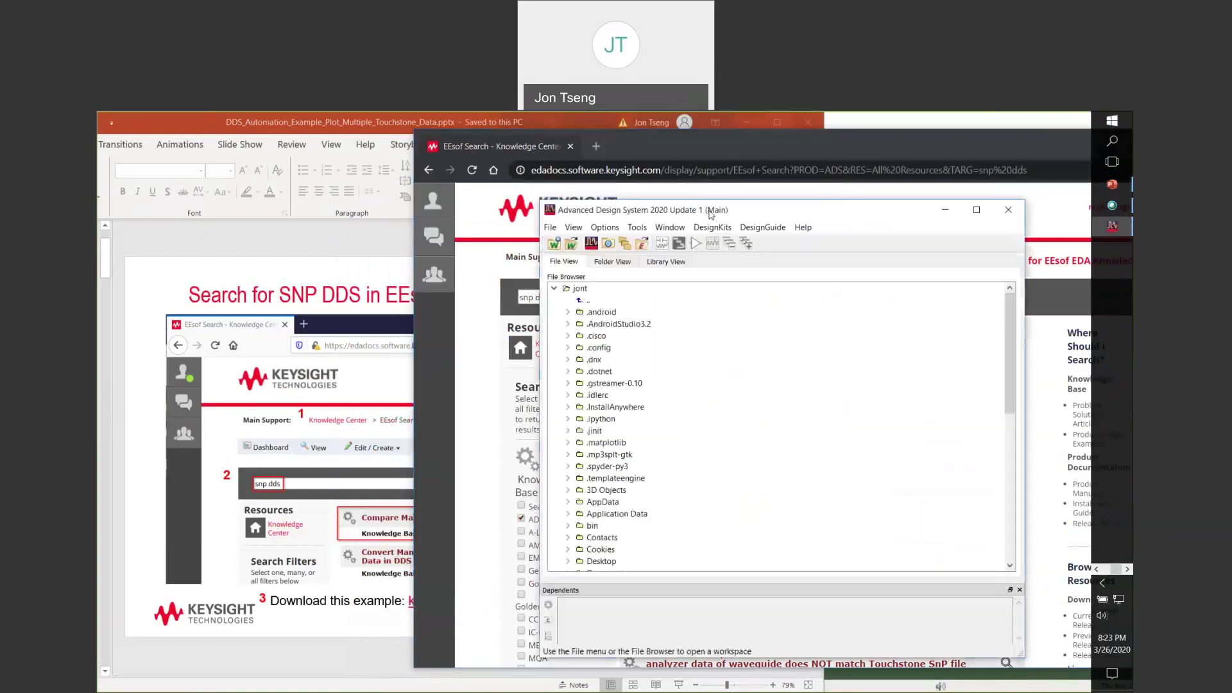
left_click(944, 212)
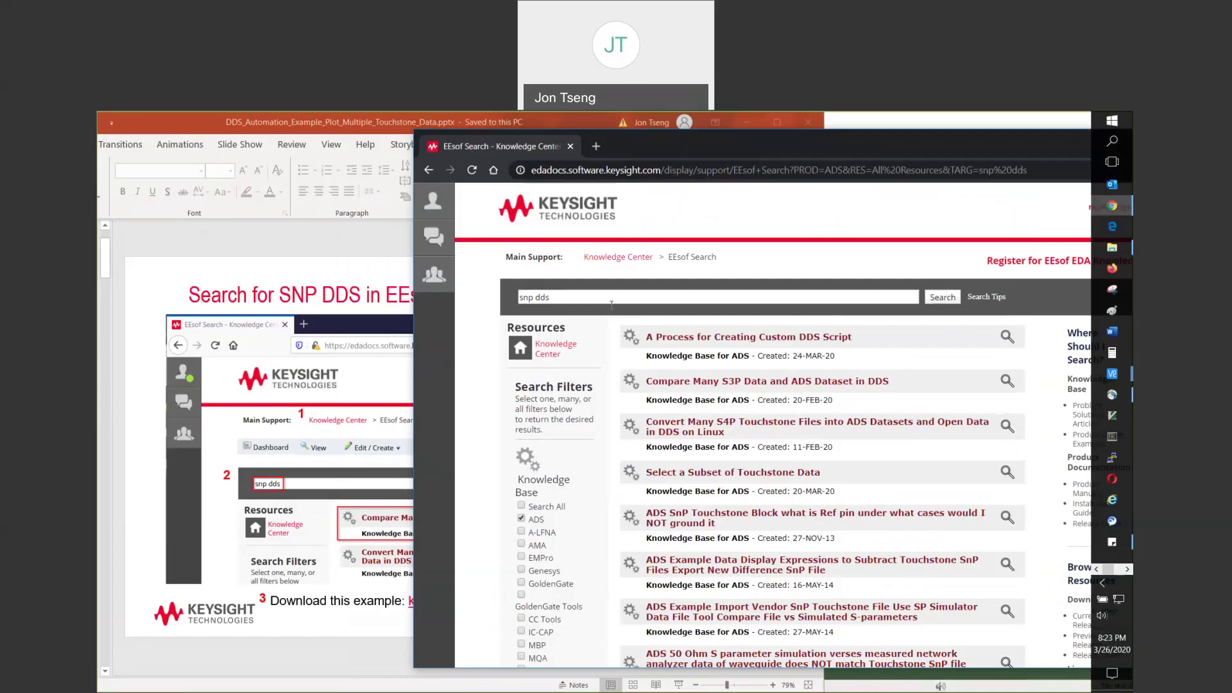
left_click(559, 298)
Open the 'Compare Many S3P Data and ADS Dataset in DDS' article from the search results.
left_click_drag(523, 297, 518, 297)
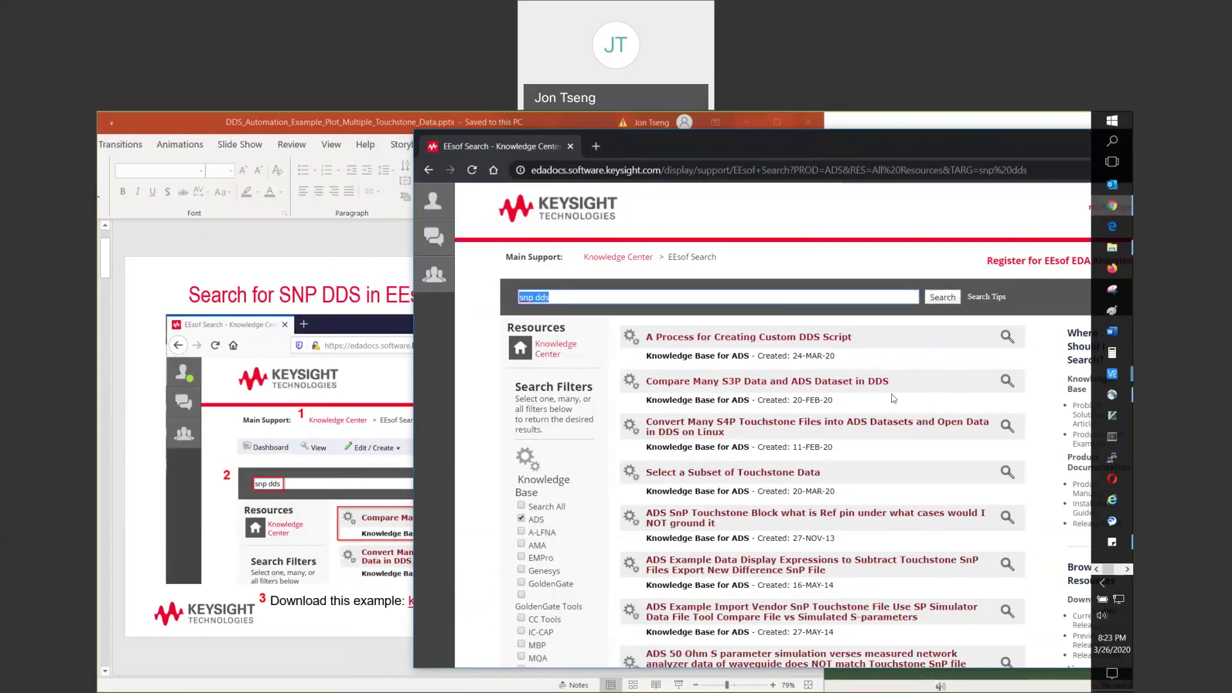
left_click(866, 381)
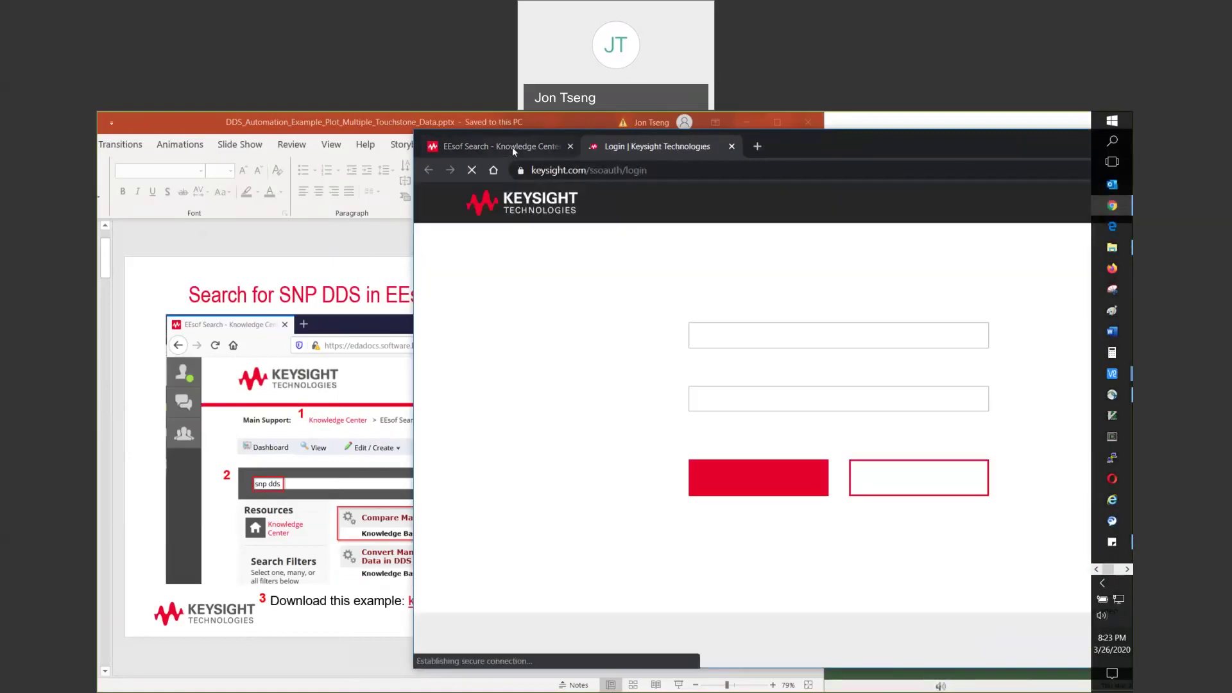
left_click(512, 148)
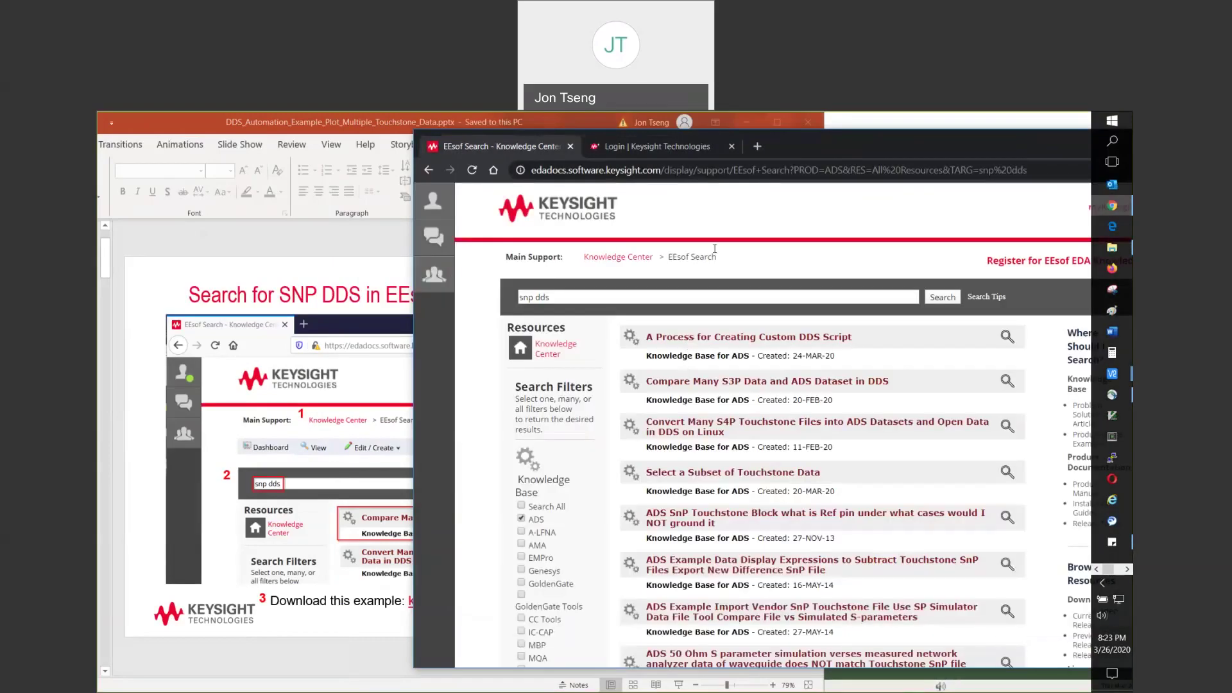
Sign in to the Keysight account with the saved email and password.
left_click(670, 150)
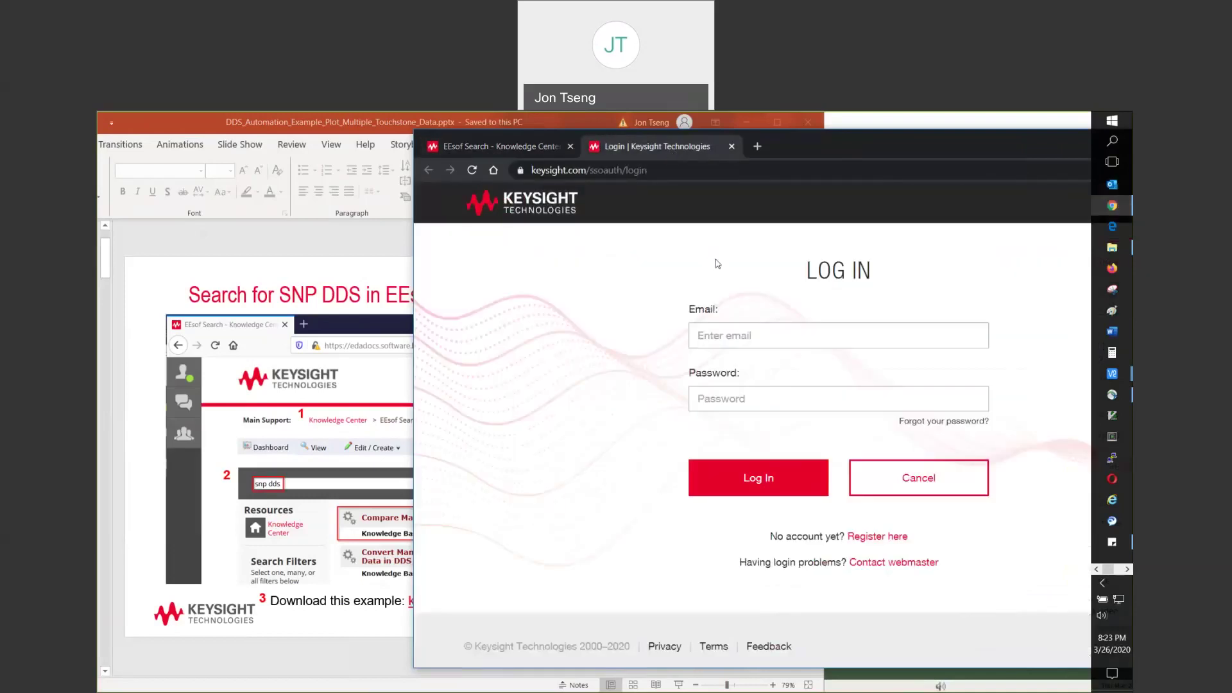
left_click(755, 336)
left_click(755, 368)
double_click(694, 392)
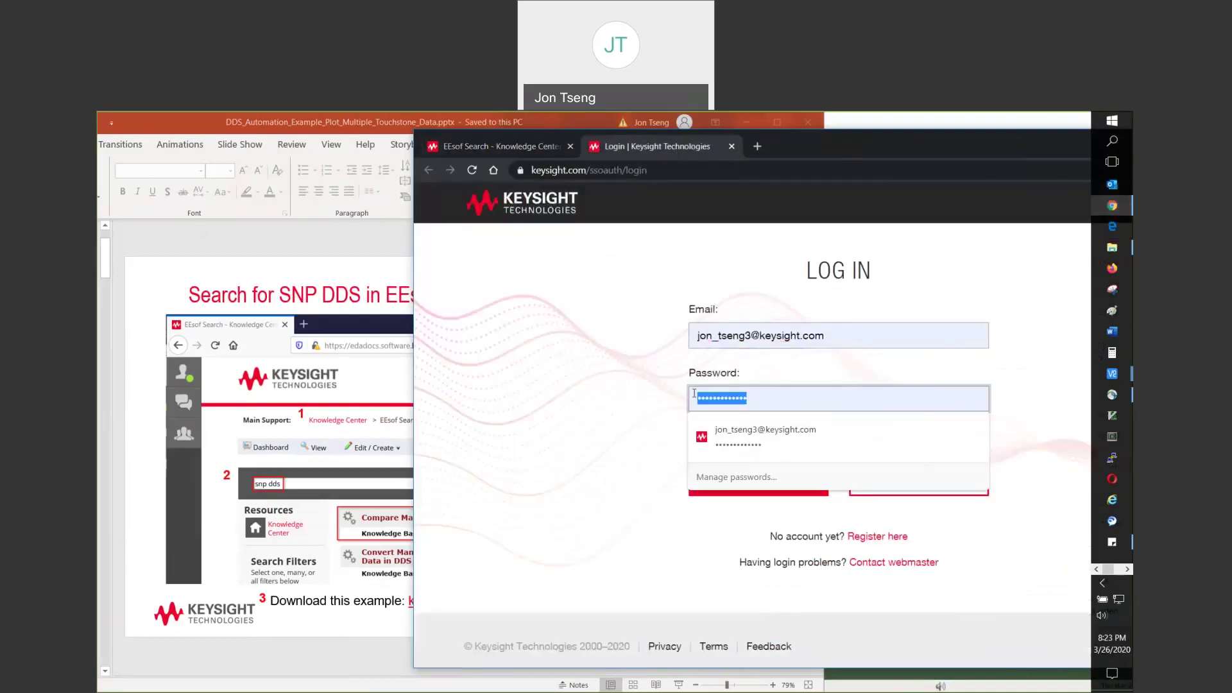
type("****")
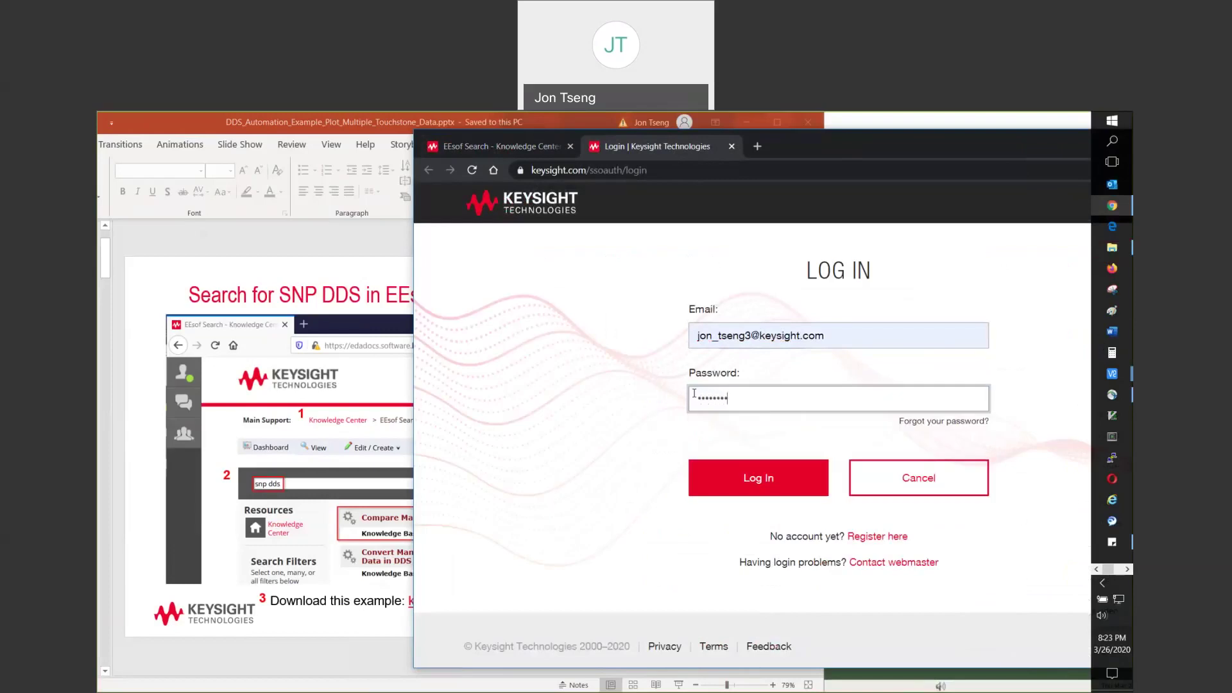
key("Return")
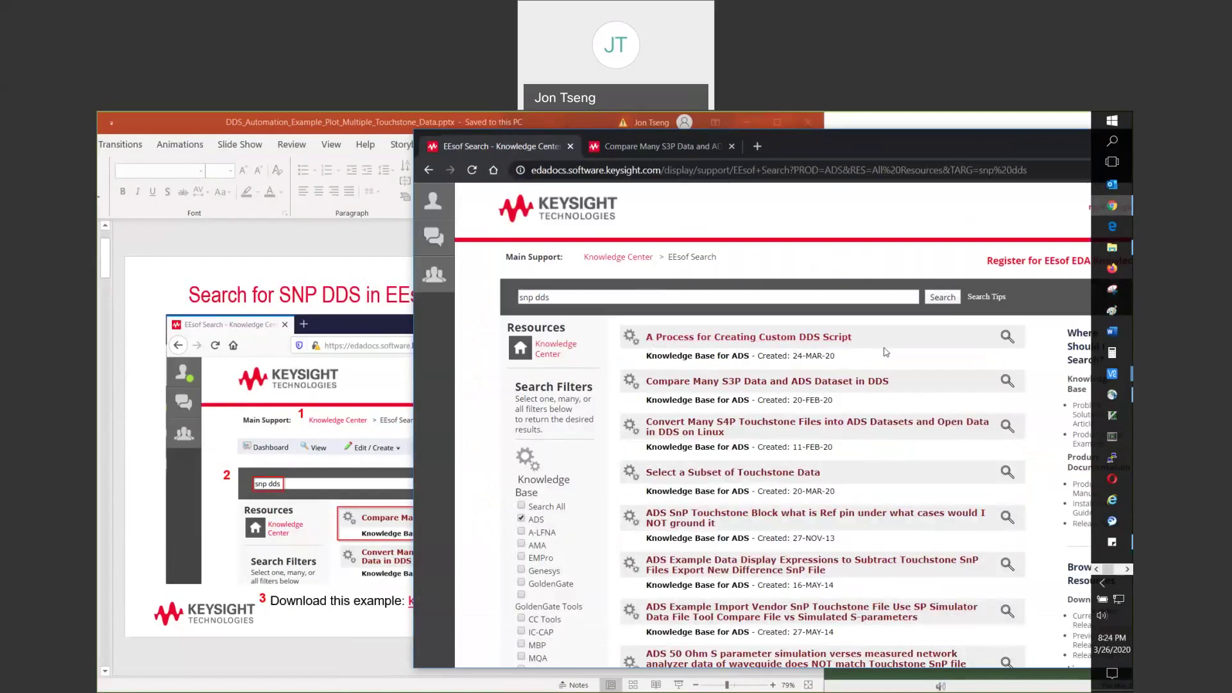
Download the ks_s3p_wrk.7zads attachment from the article, then close its preview.
left_click(654, 145)
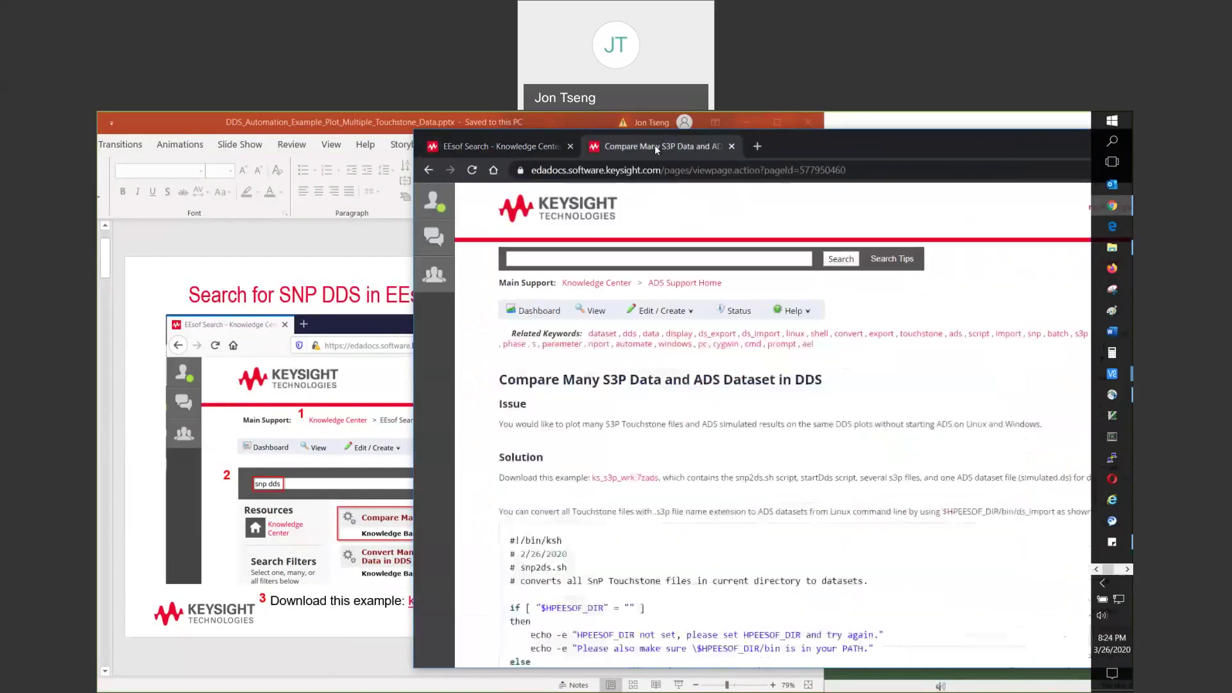
left_click(612, 479)
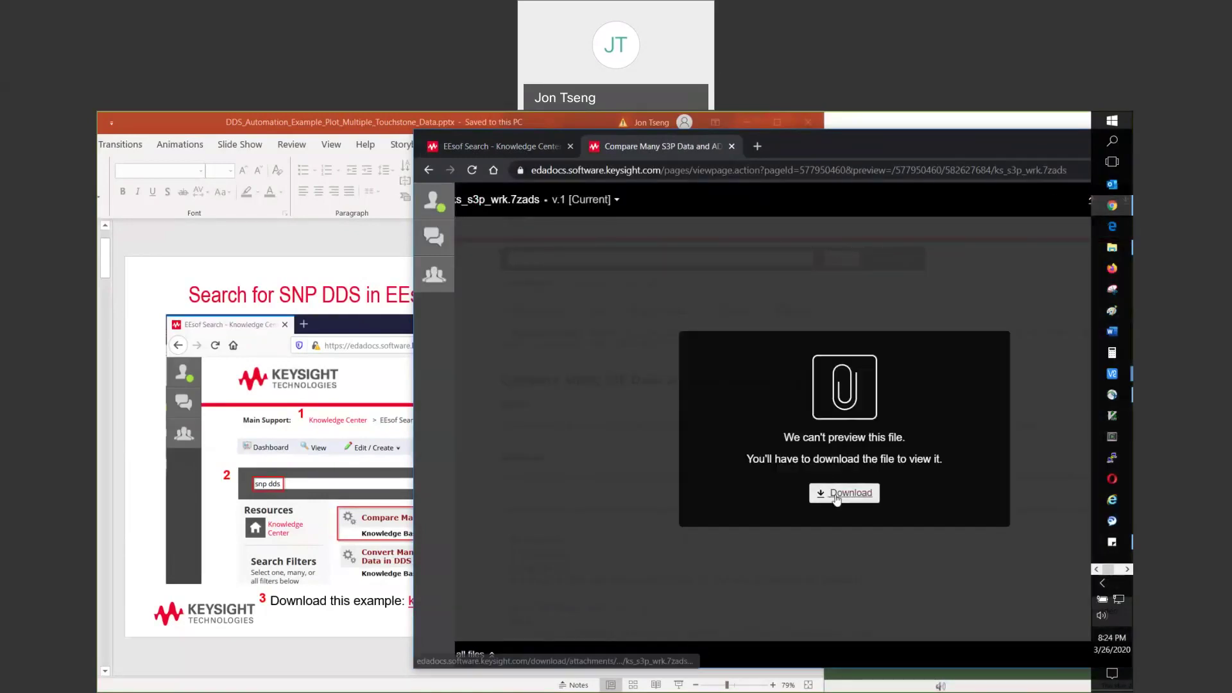
left_click(836, 497)
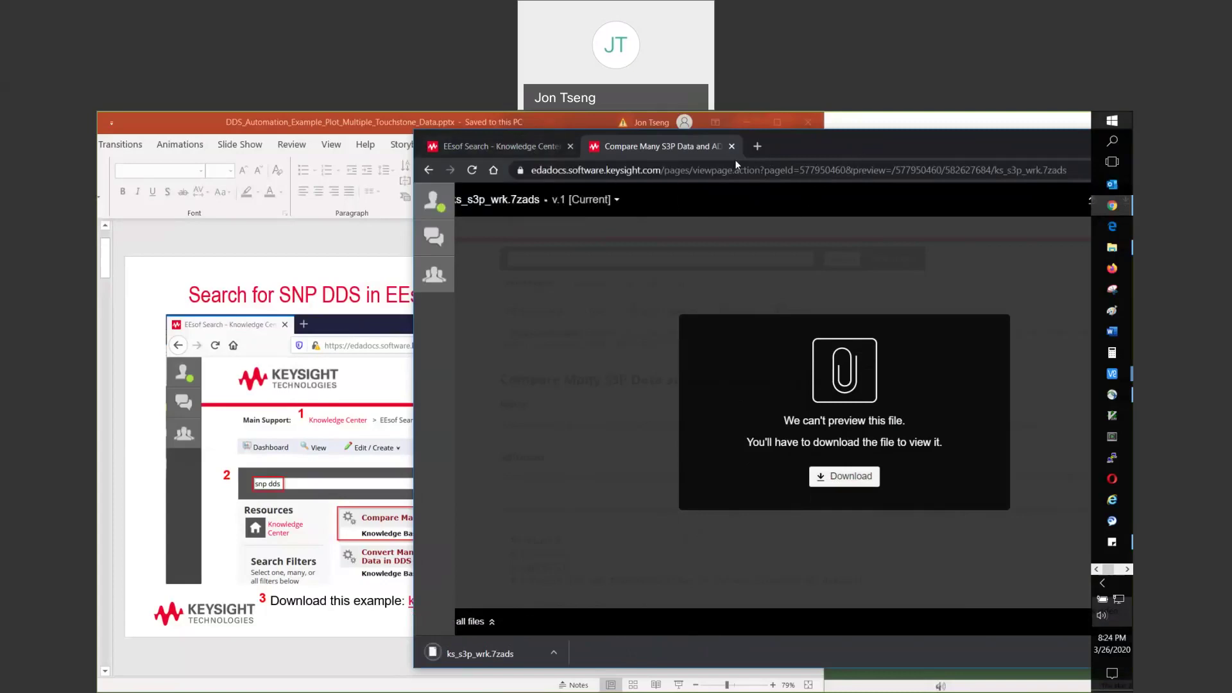
left_click_drag(736, 161, 541, 162)
left_click(1064, 203)
left_click(328, 149)
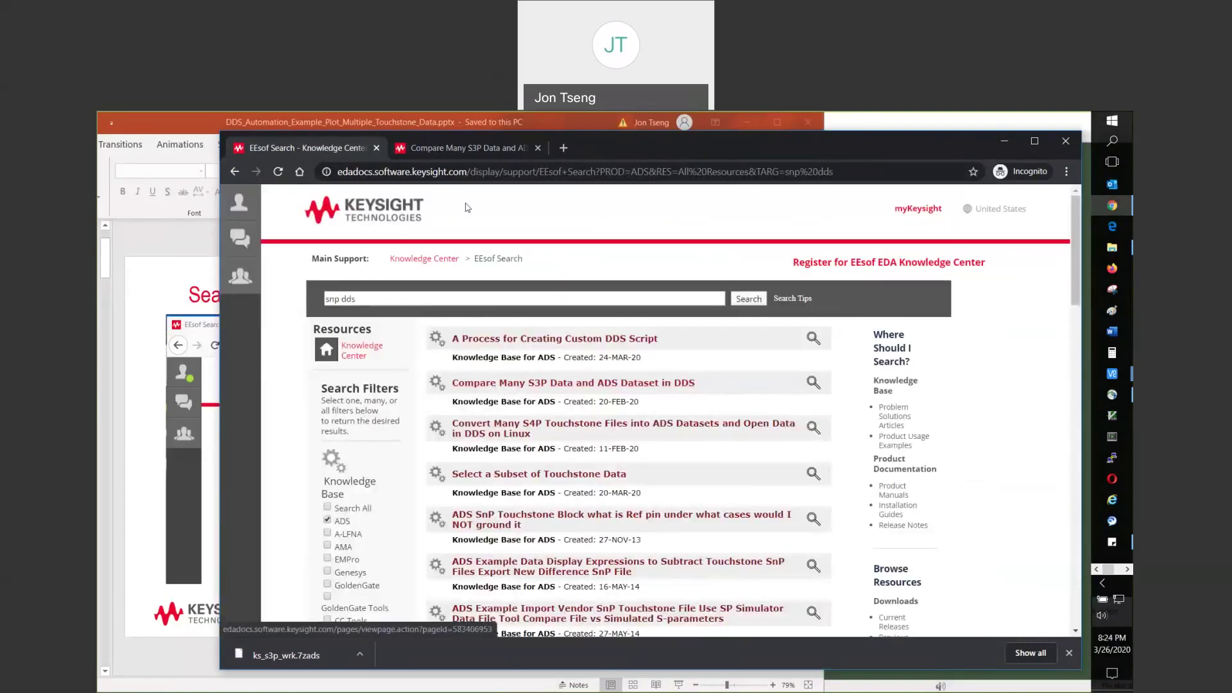
left_click(472, 148)
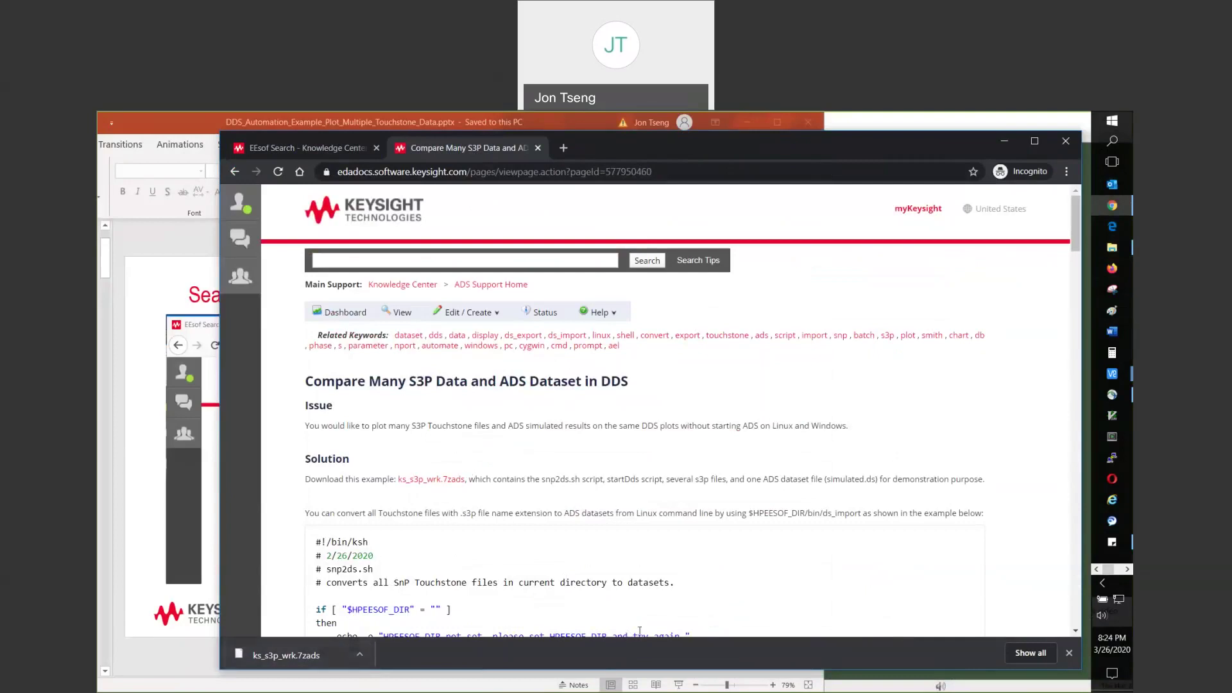
Show ks_s3p_wrk.7zads in Downloads, cut it, and paste it into C:\tmp.
left_click(362, 653)
left_click(403, 608)
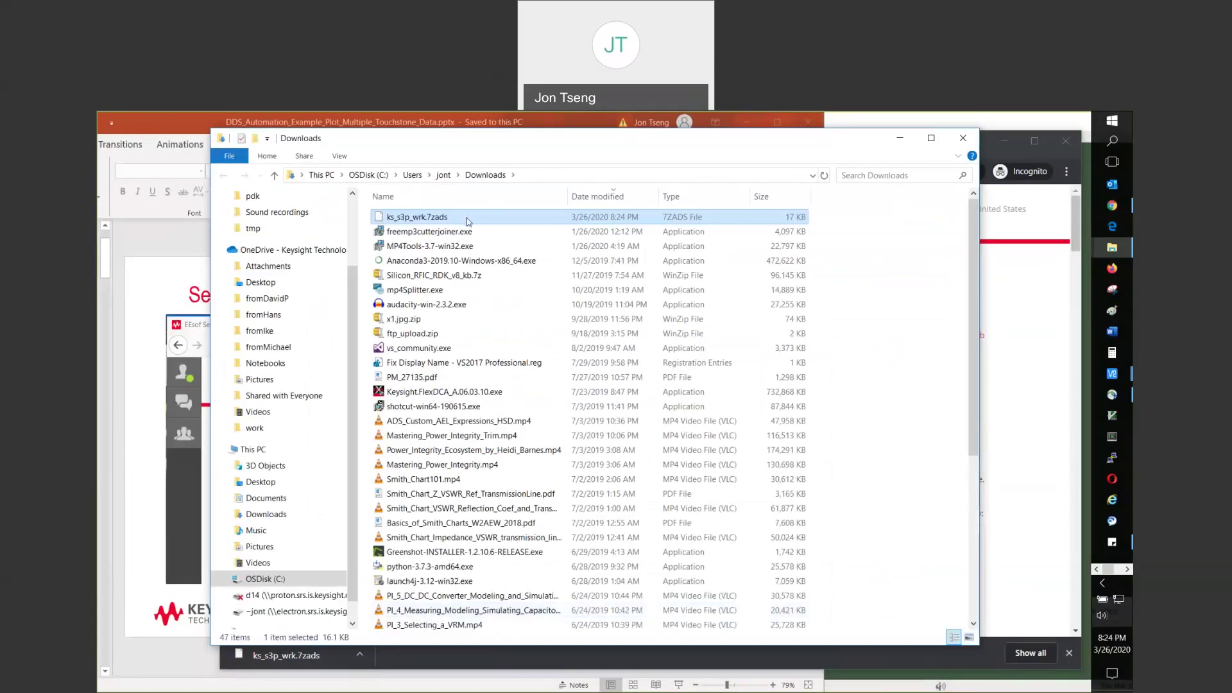
right_click(467, 221)
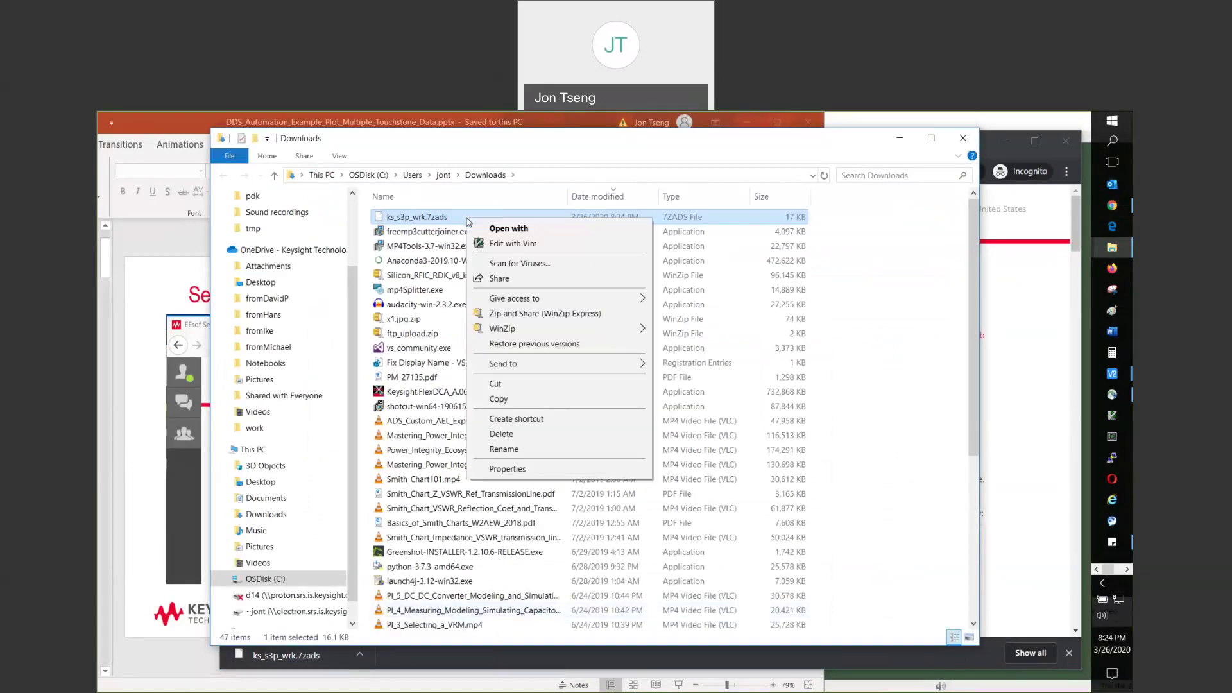
left_click(522, 387)
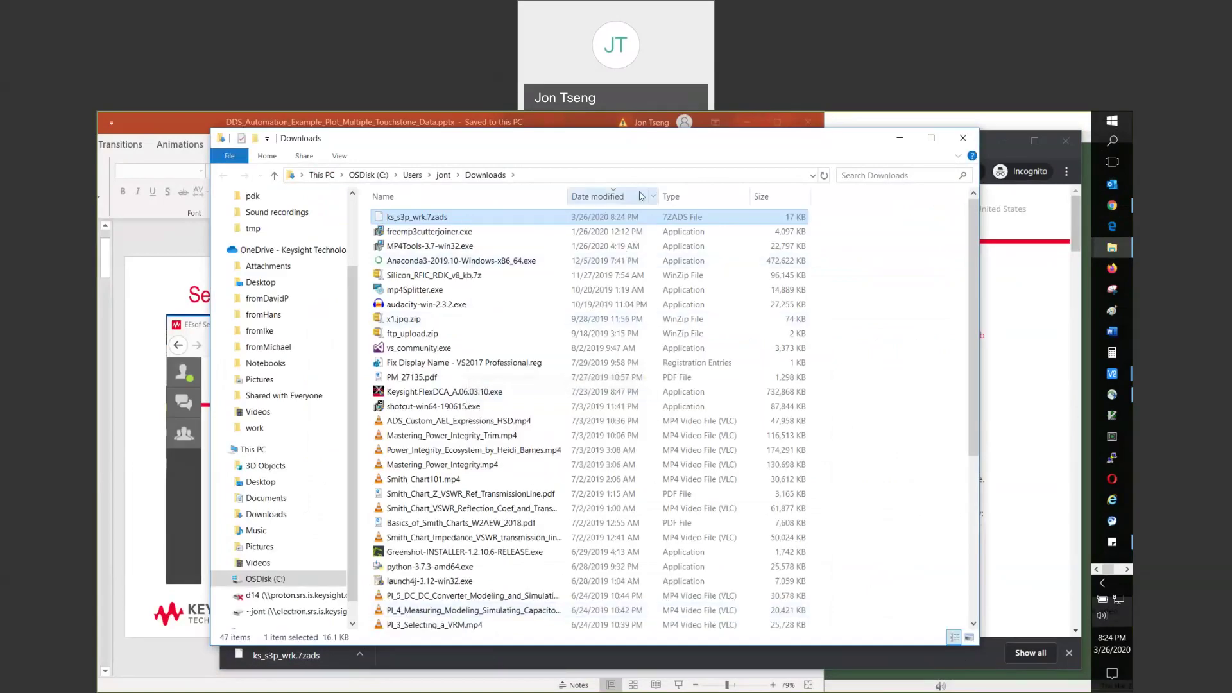
left_click(813, 175)
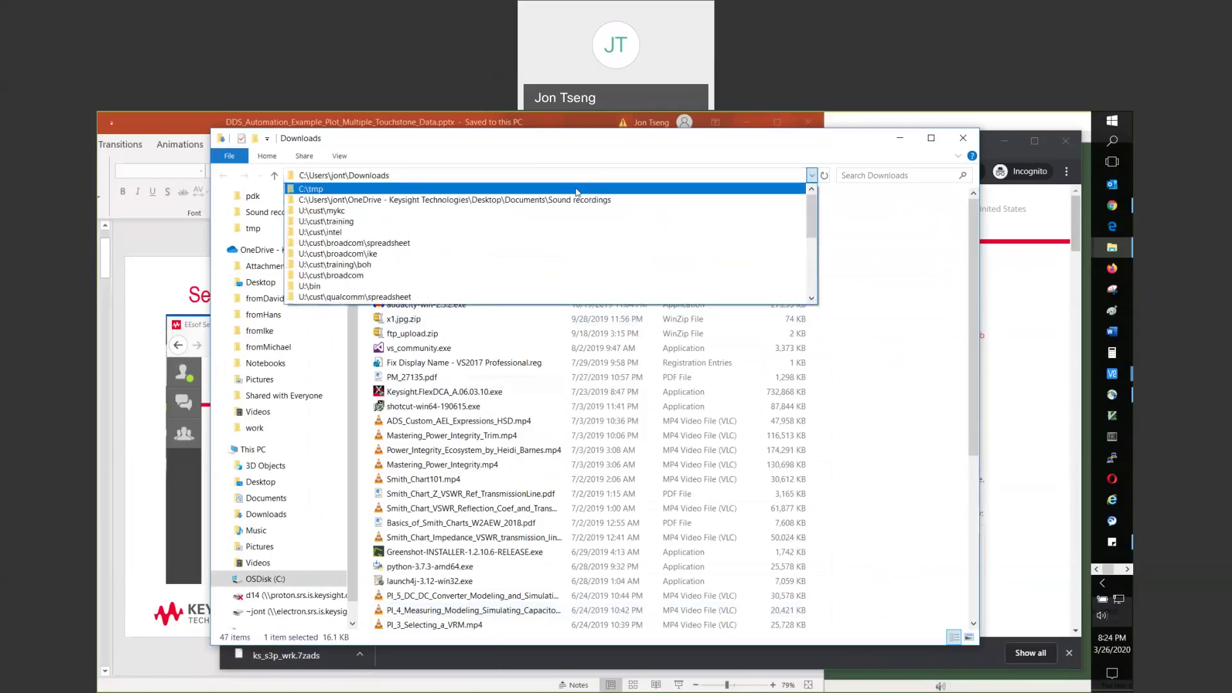
left_click(578, 193)
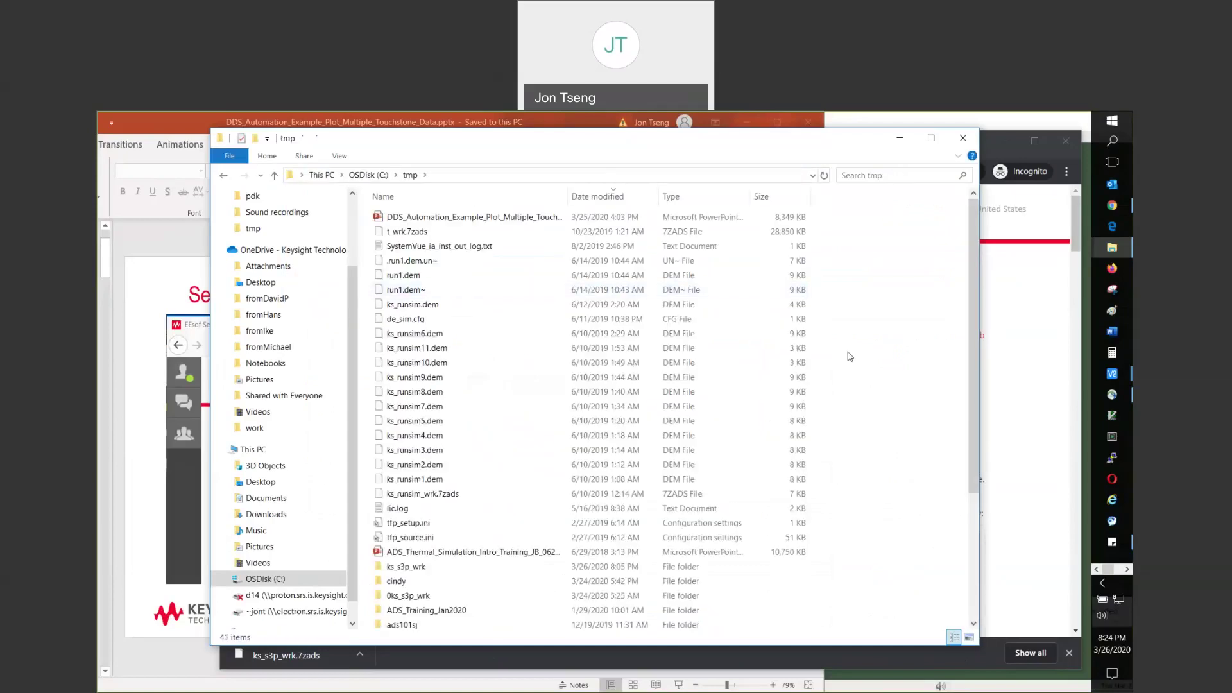
key("ctrl+v")
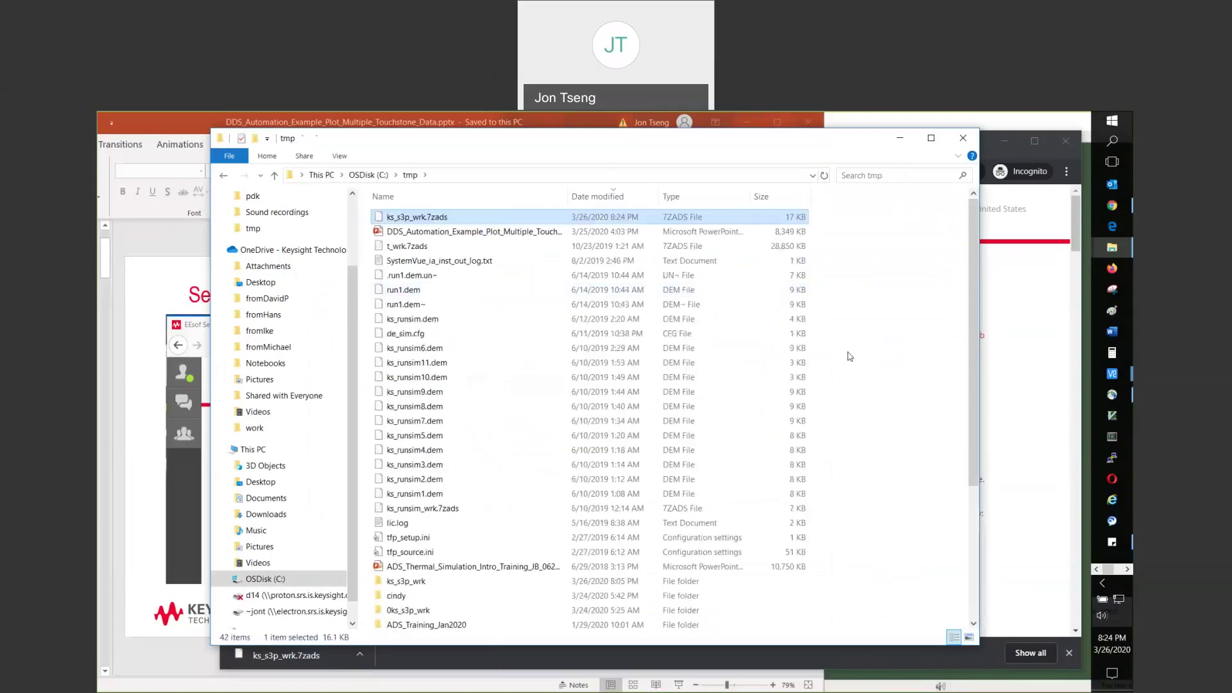
Advance the slides to the File>Unarchive page and place the ADS main window beside it.
left_click(901, 139)
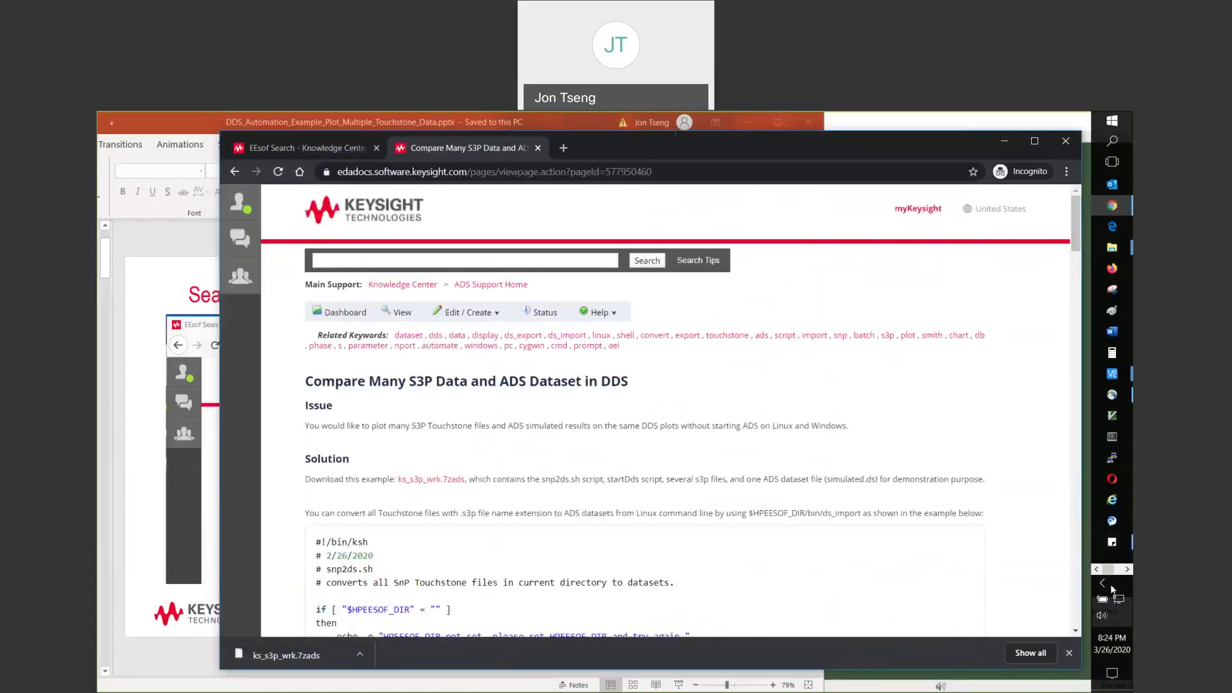
left_click(1127, 570)
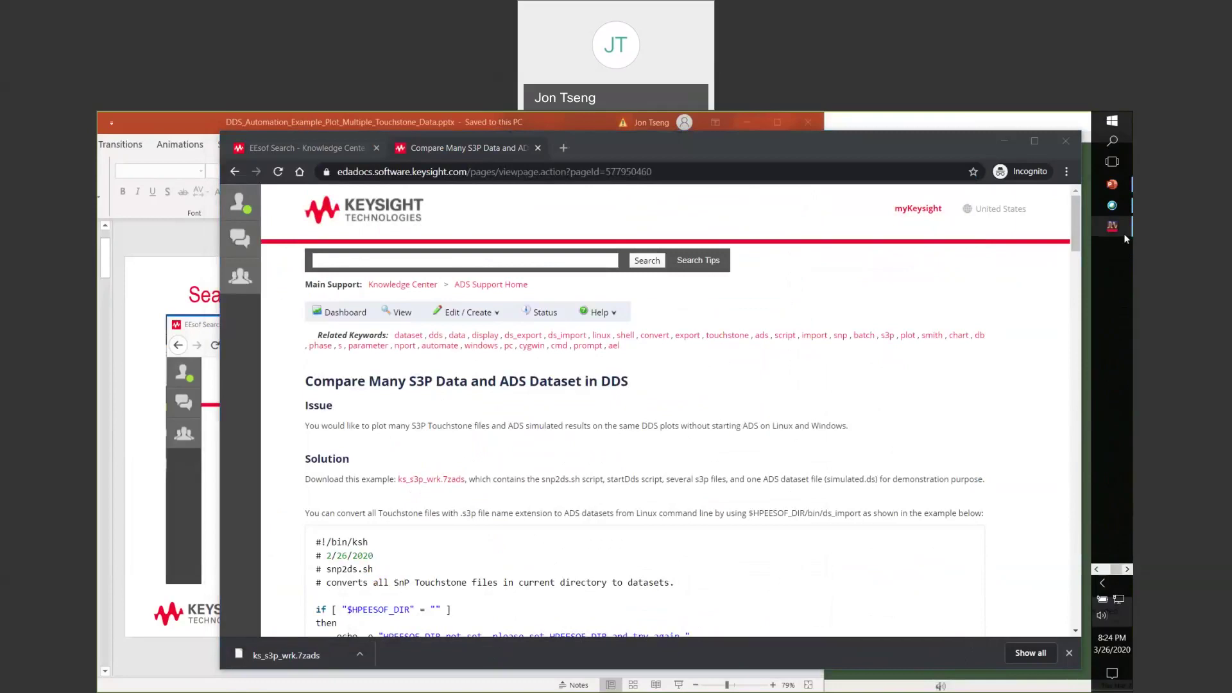
left_click(1121, 235)
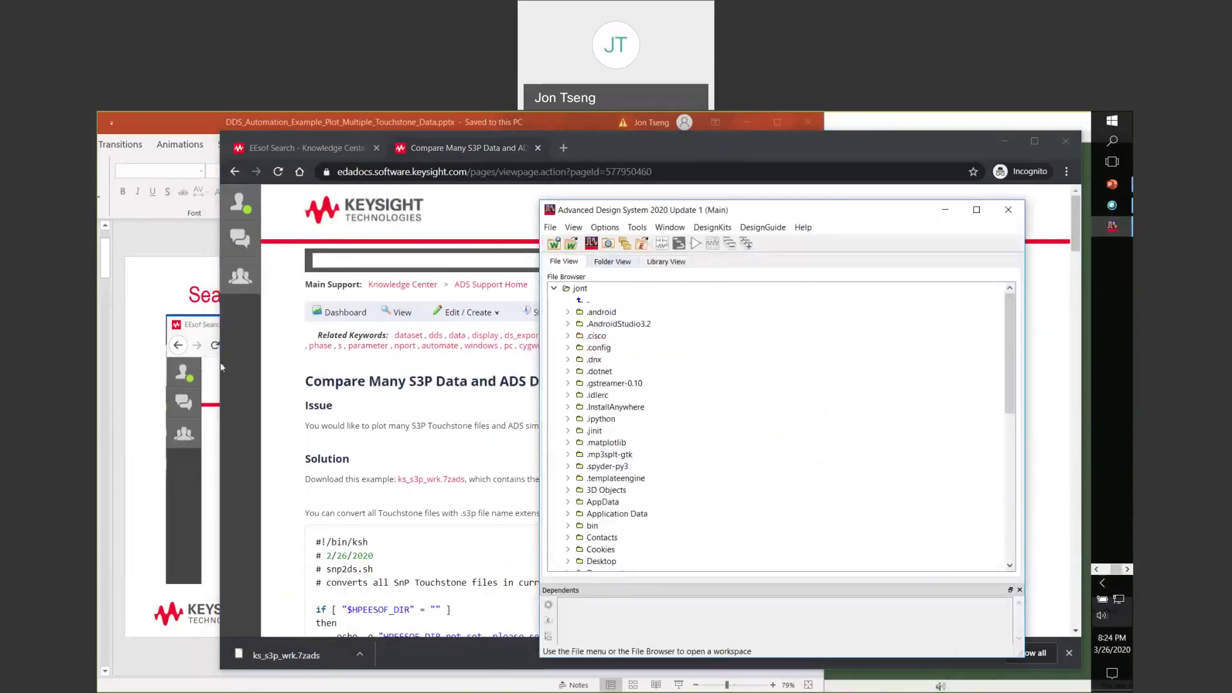
left_click(154, 362)
scroll(154, 362, "down", 1)
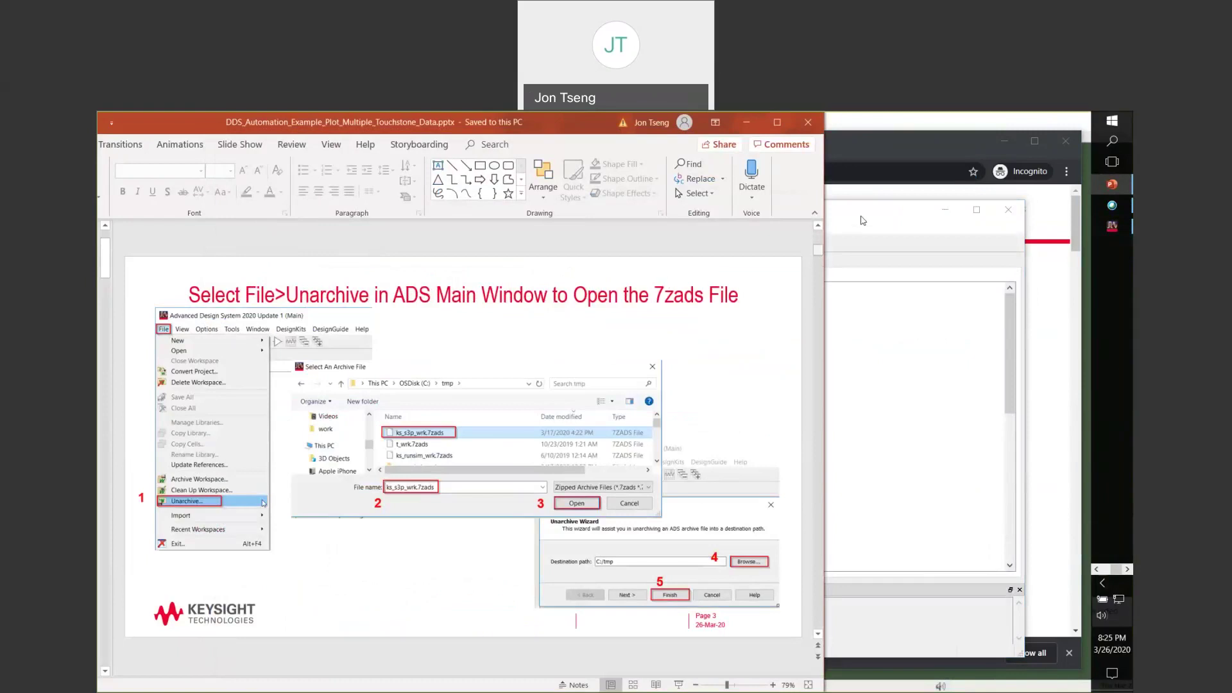
left_click(950, 206)
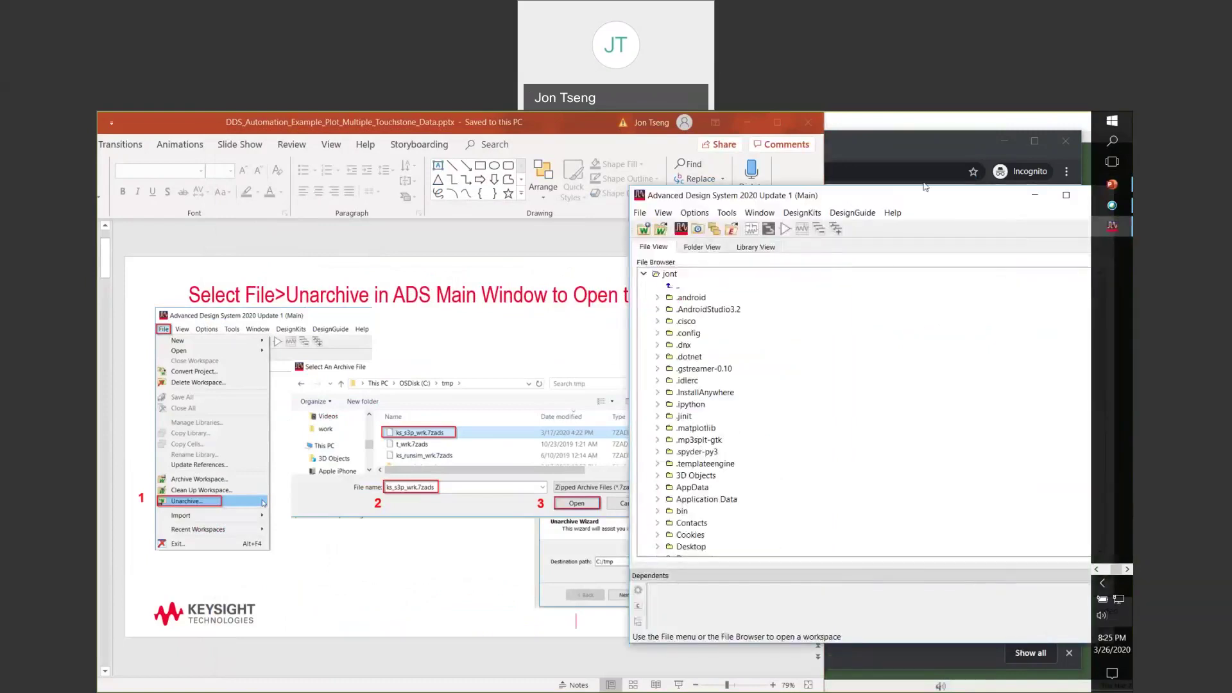
left_click_drag(949, 185, 1066, 166)
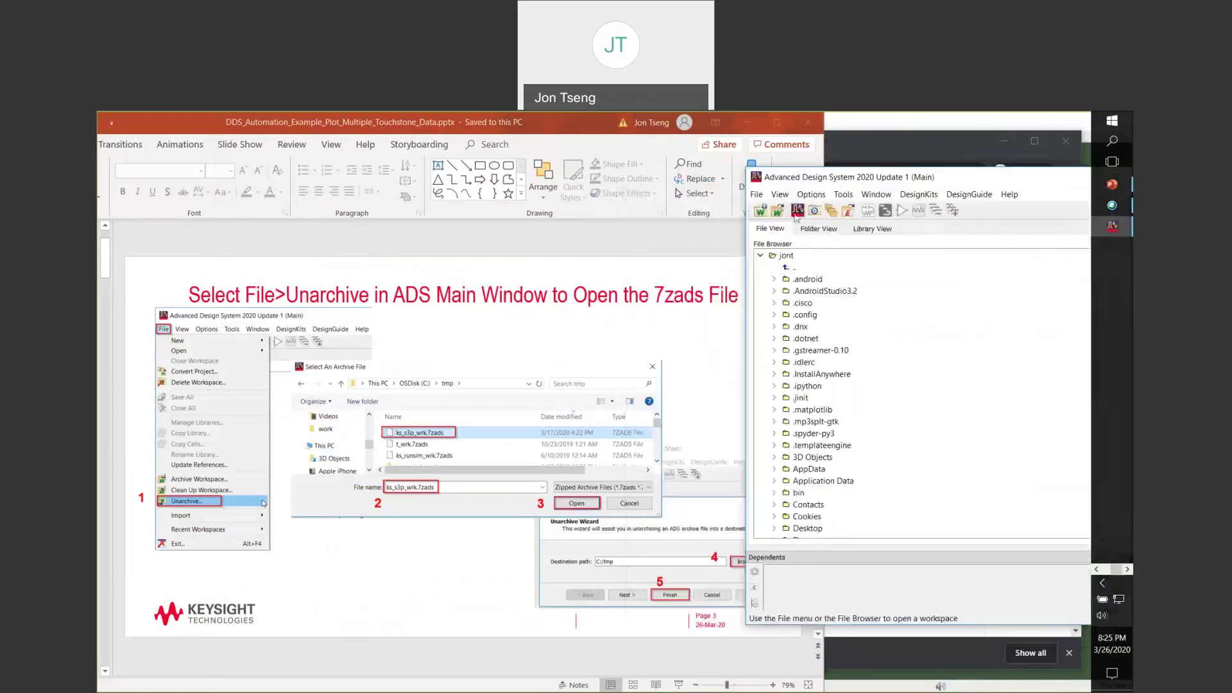
Start File > Unarchive and select the ks_s3p_wrk.7zads archive in C:\tmp.
left_click(761, 199)
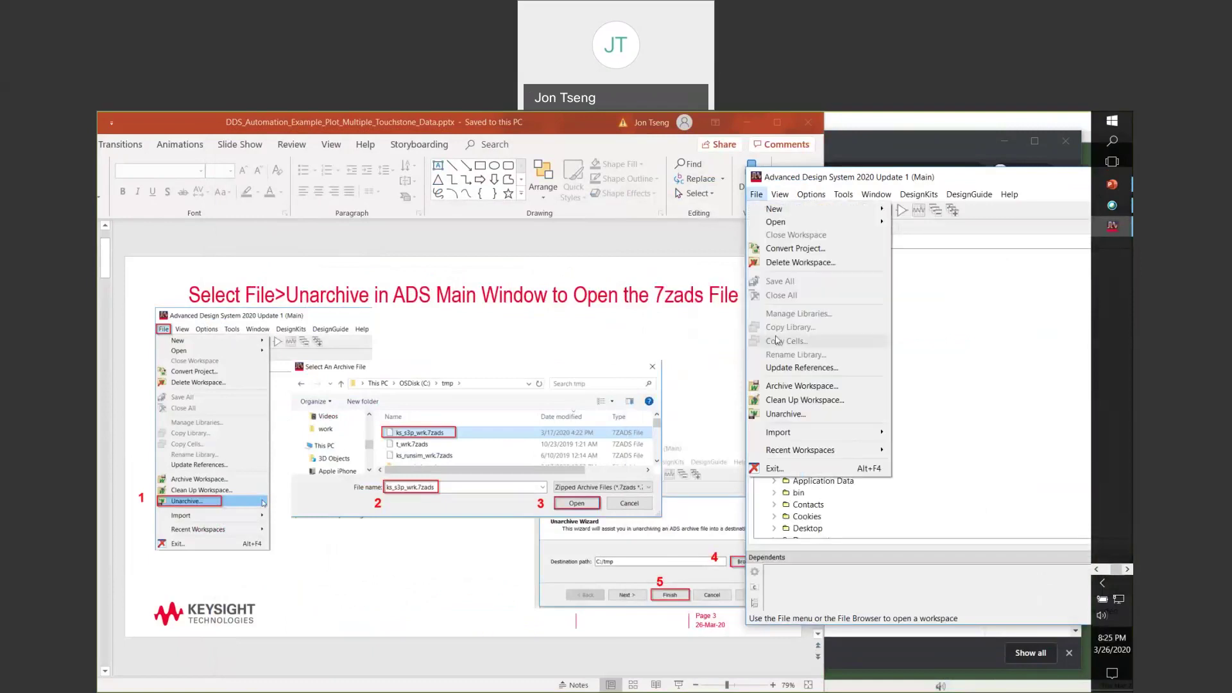
left_click(786, 414)
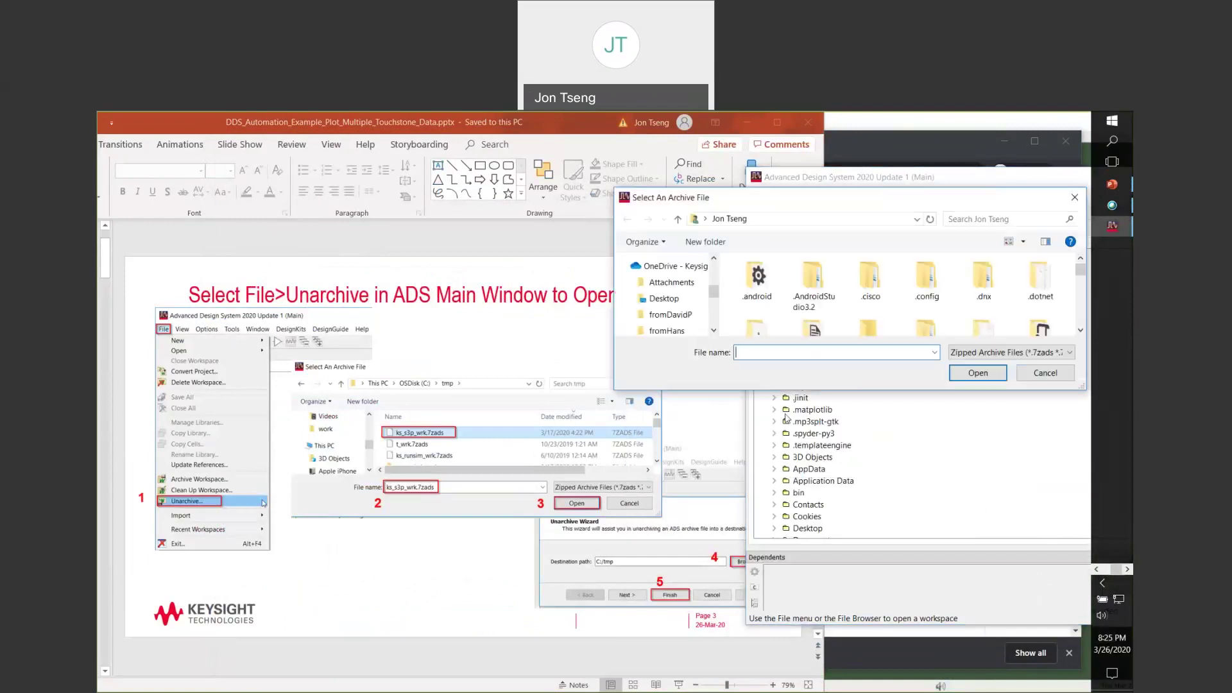
left_click(917, 219)
left_click(899, 233)
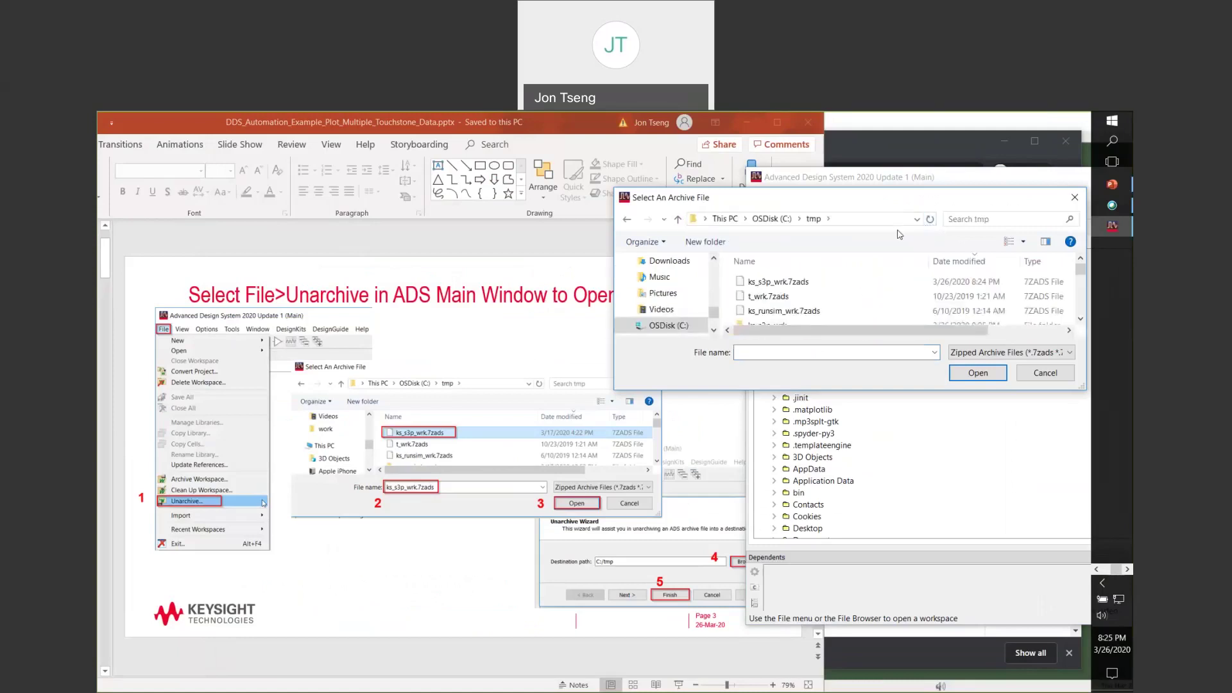
left_click(825, 284)
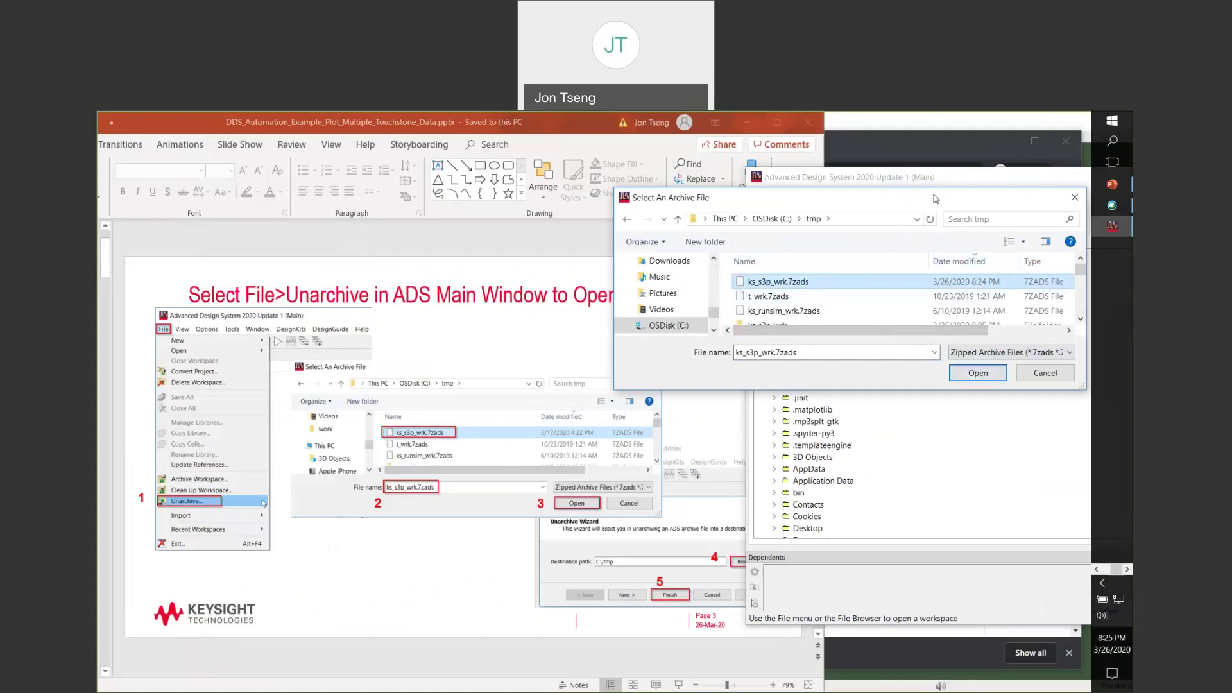
double_click(943, 281)
left_click(982, 450)
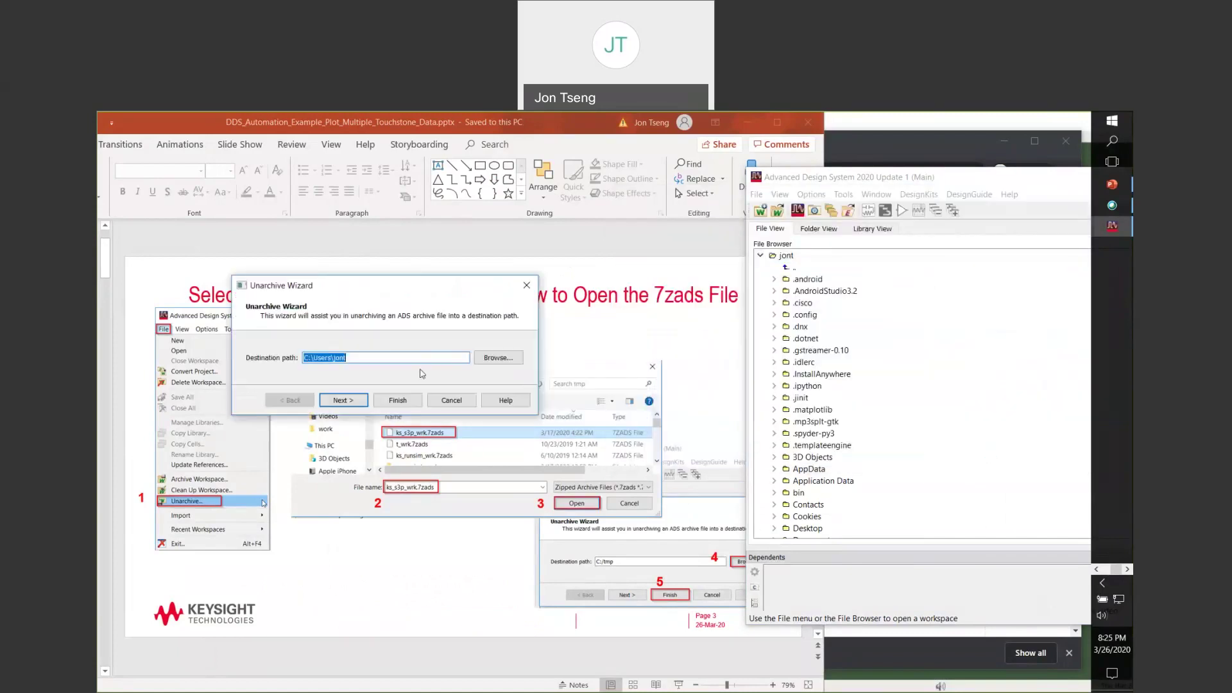
Set the unarchive destination folder to C:\tmp.
left_click(498, 357)
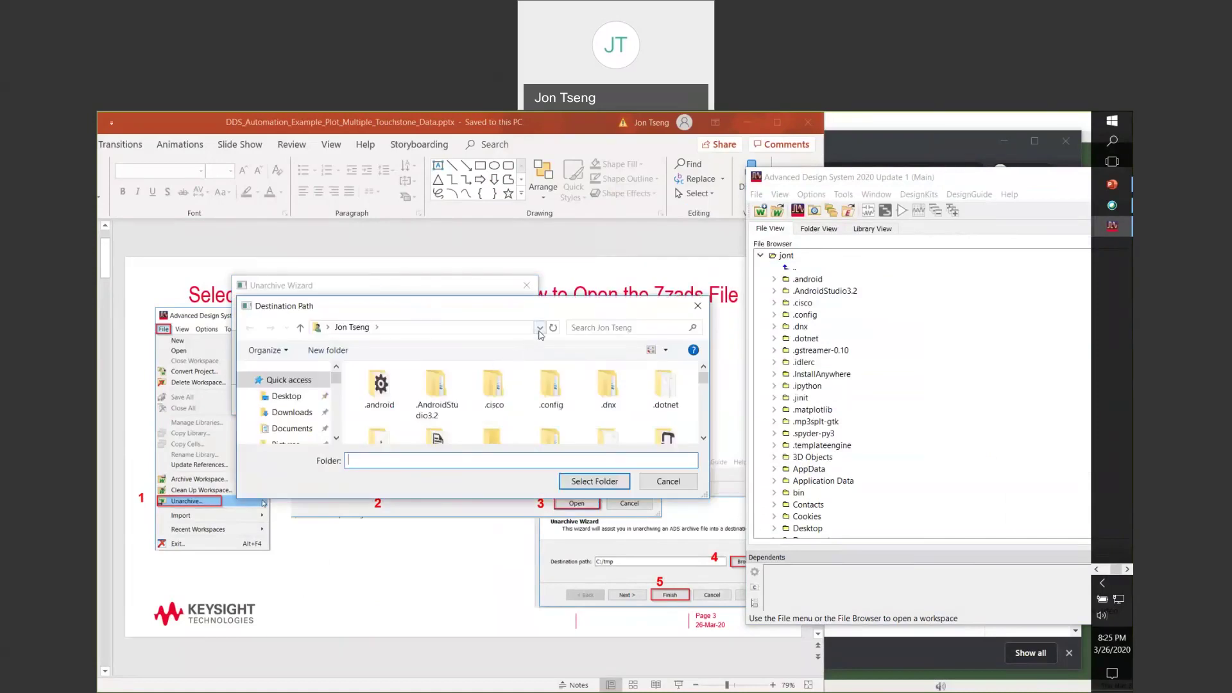
left_click(540, 327)
left_click(513, 340)
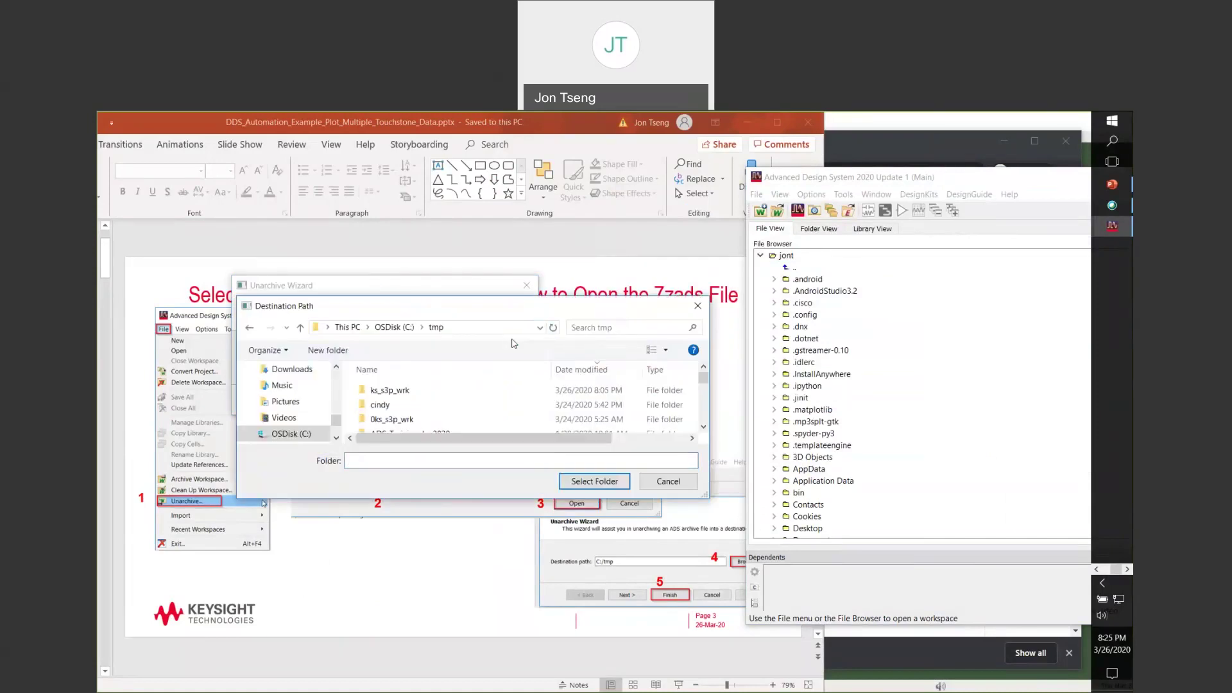
left_click(588, 482)
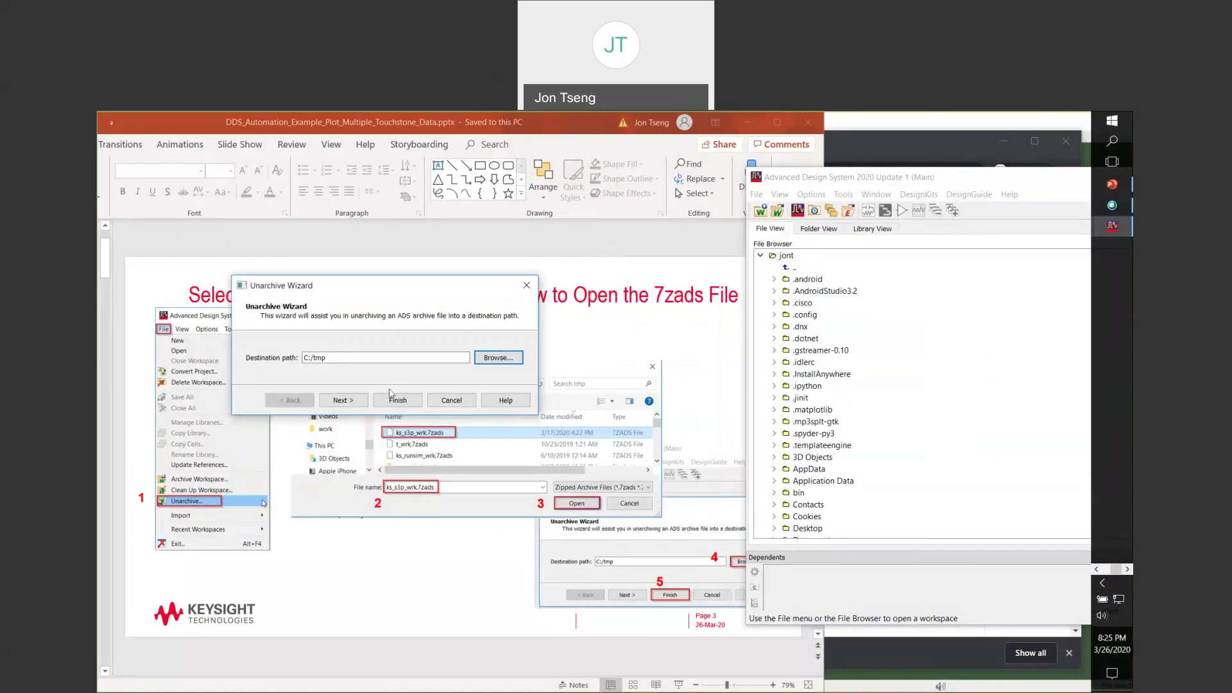
Finish unarchiving into C:/tmp, acknowledge success, and bring the ks_s3p_wrk workspace window forward.
left_click(398, 400)
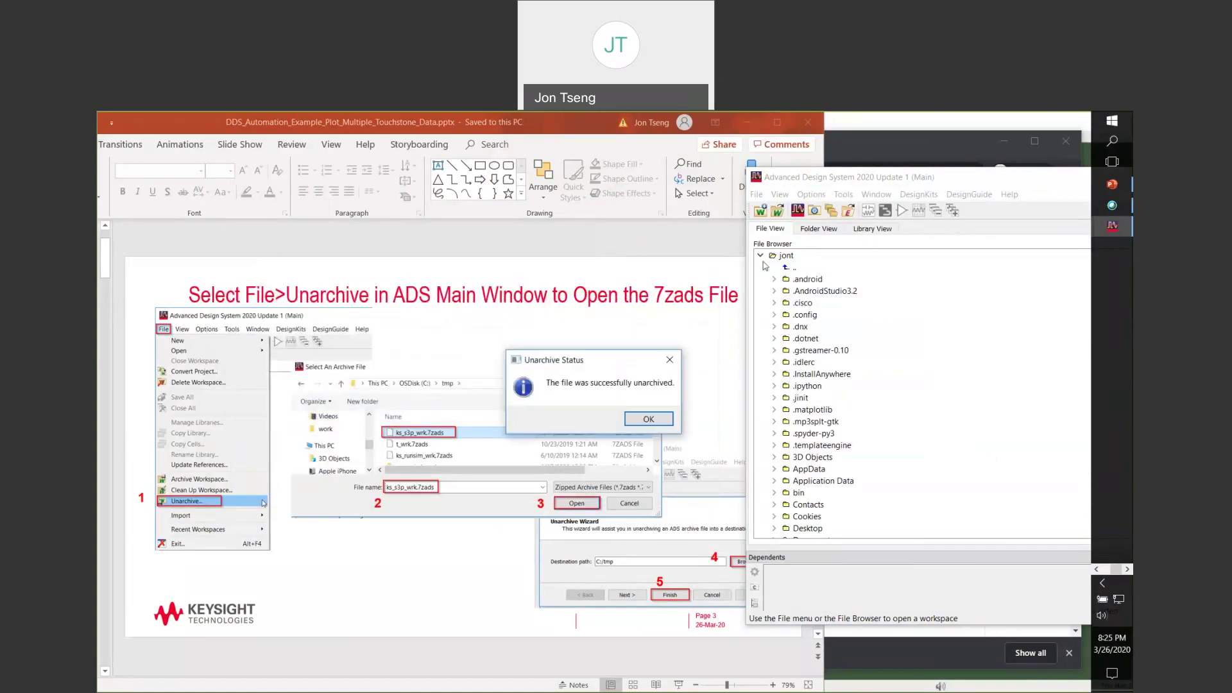
left_click(664, 419)
left_click(758, 196)
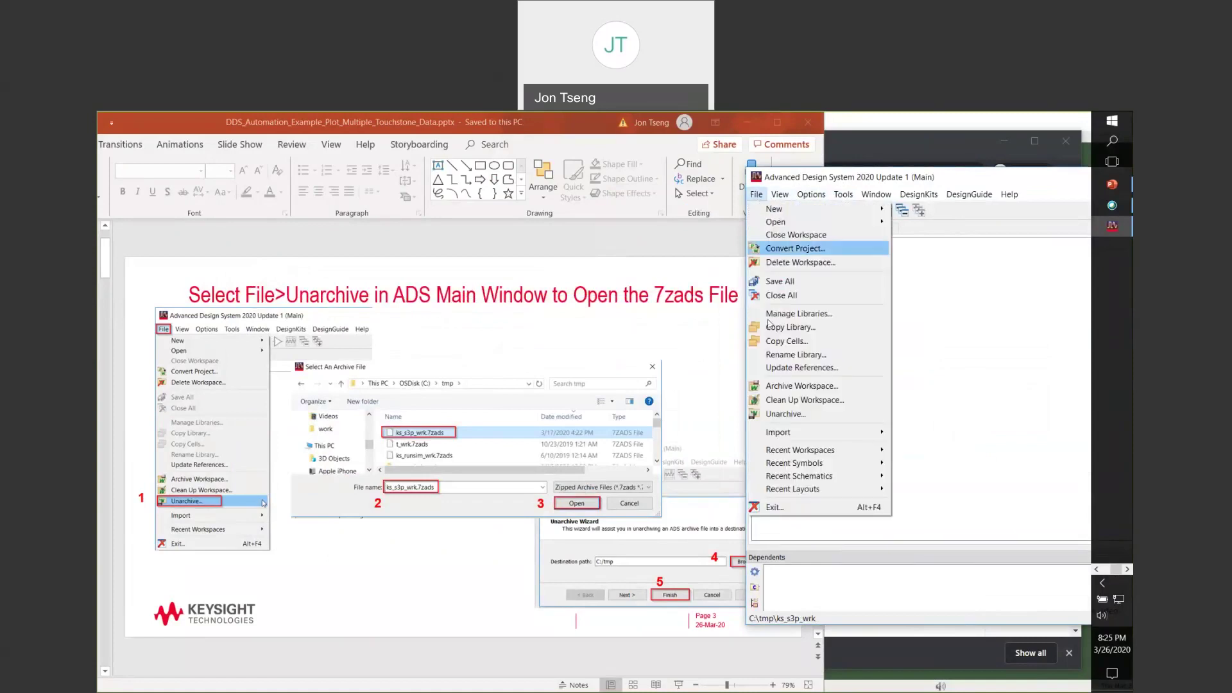
left_click(332, 495)
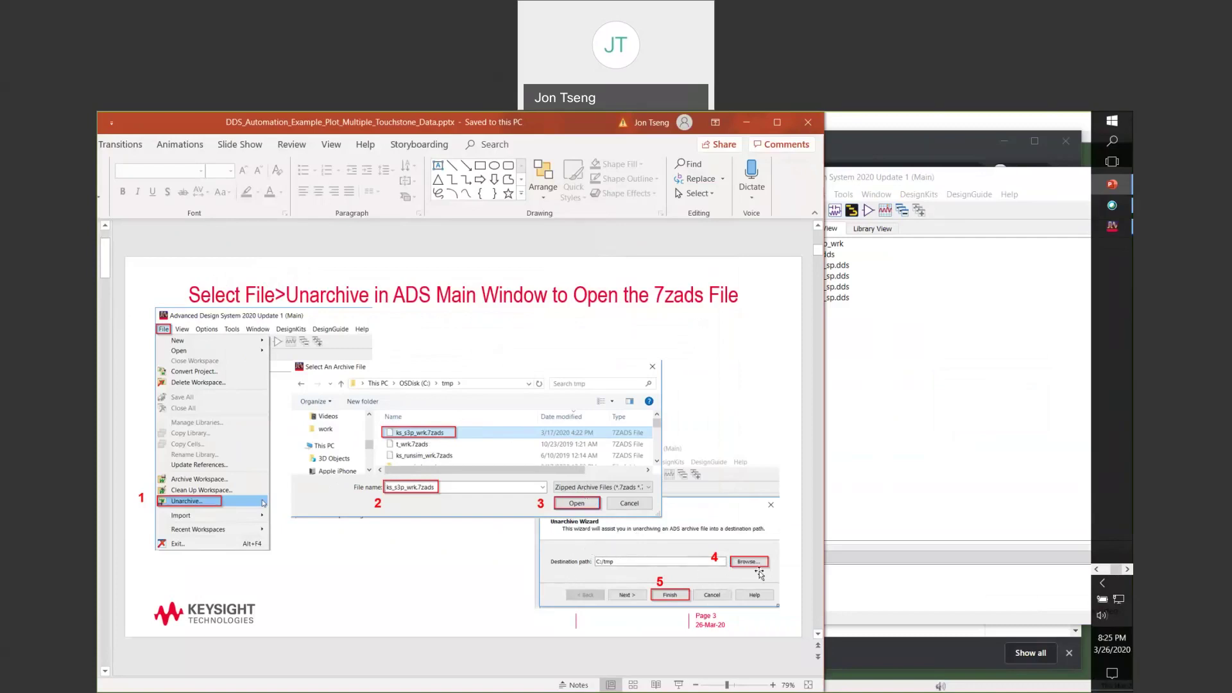
left_click(941, 420)
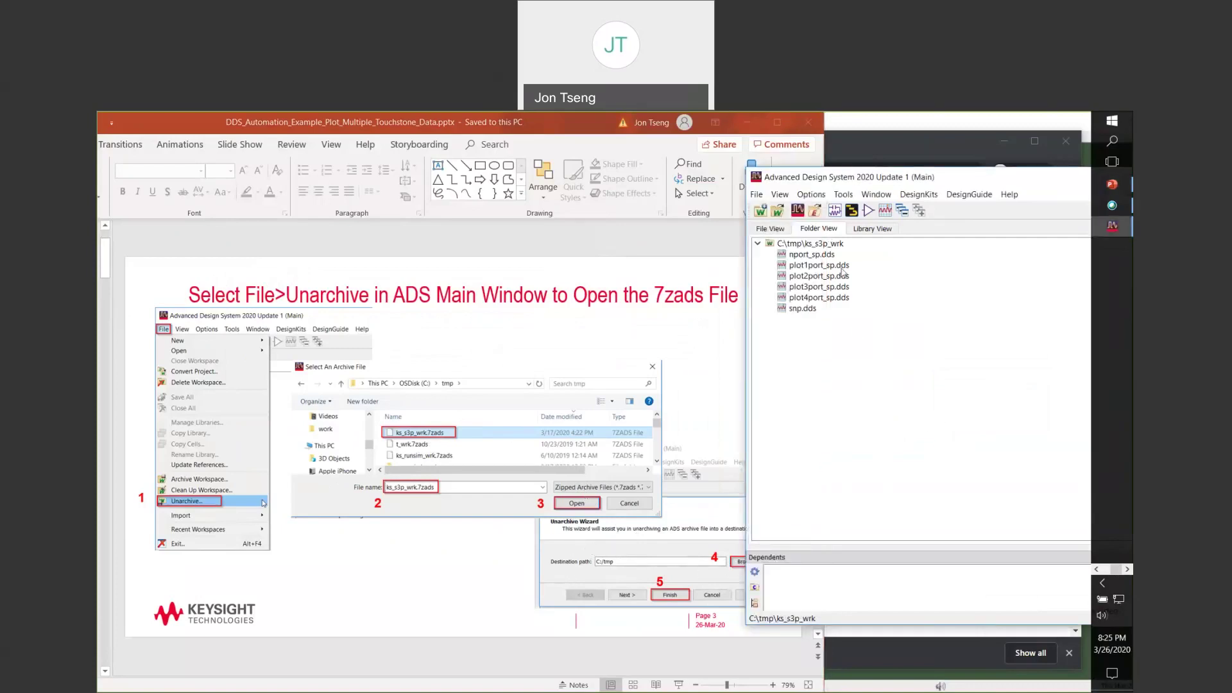
Launch Command Prompt by searching 'cmd' and make its window taller.
left_click(1113, 125)
type("cmd")
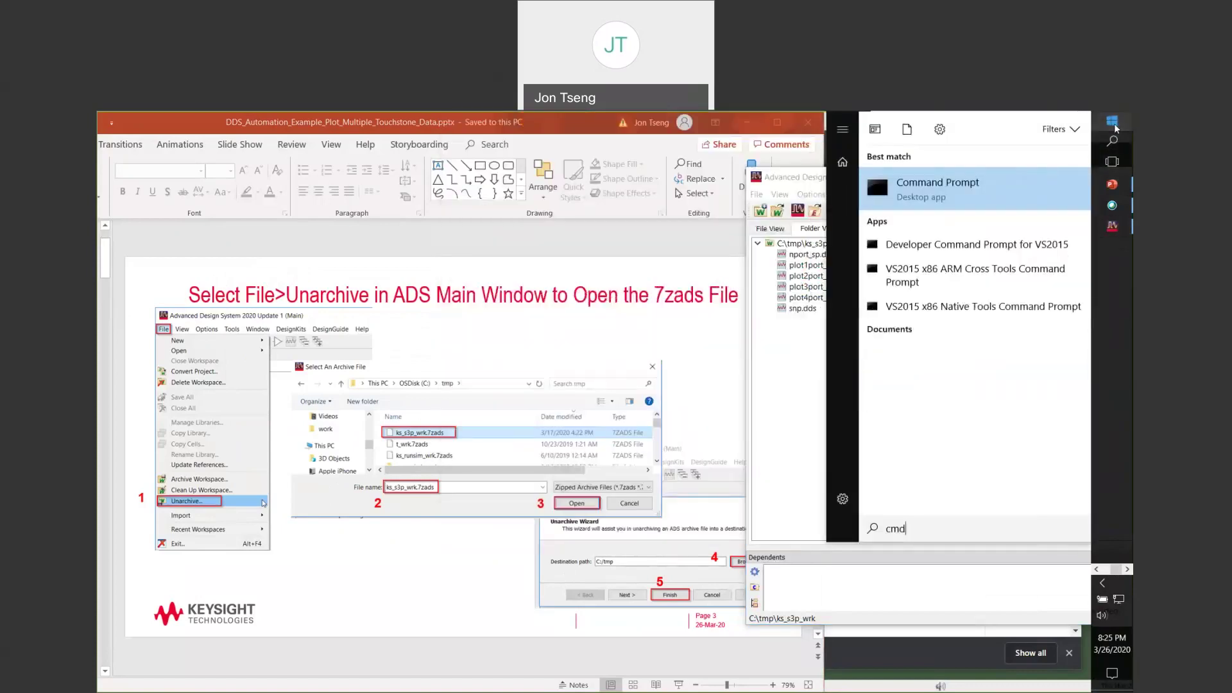
left_click(932, 191)
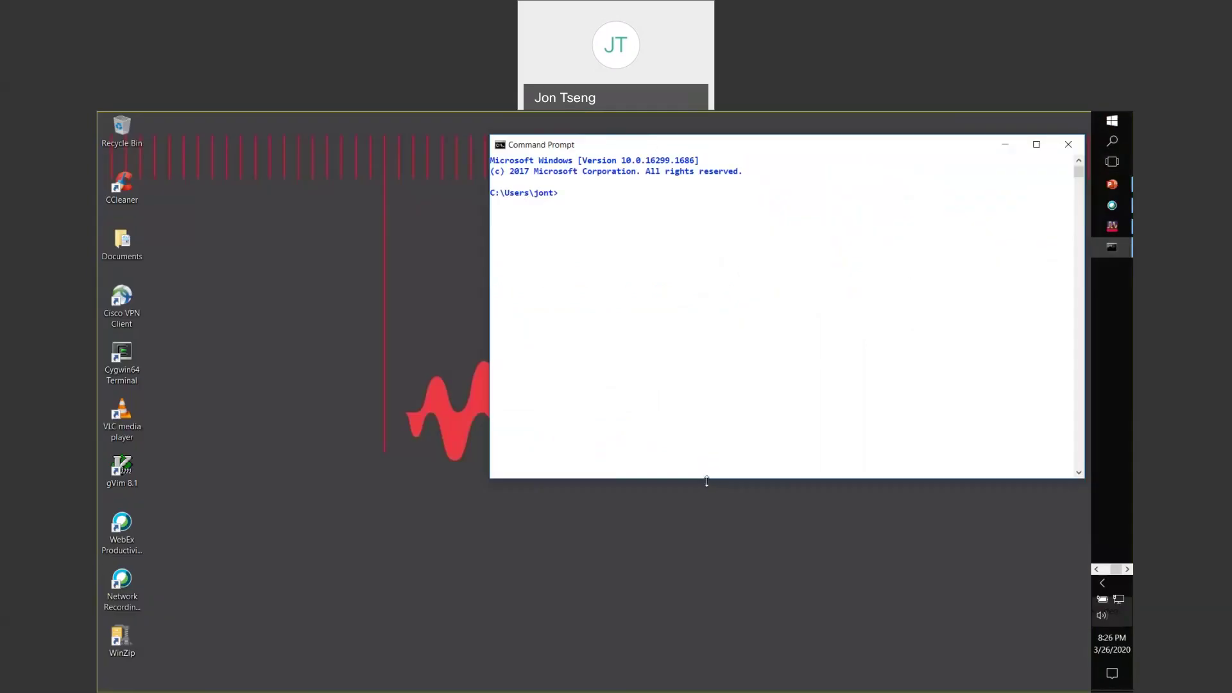
left_click_drag(709, 669, 709, 668)
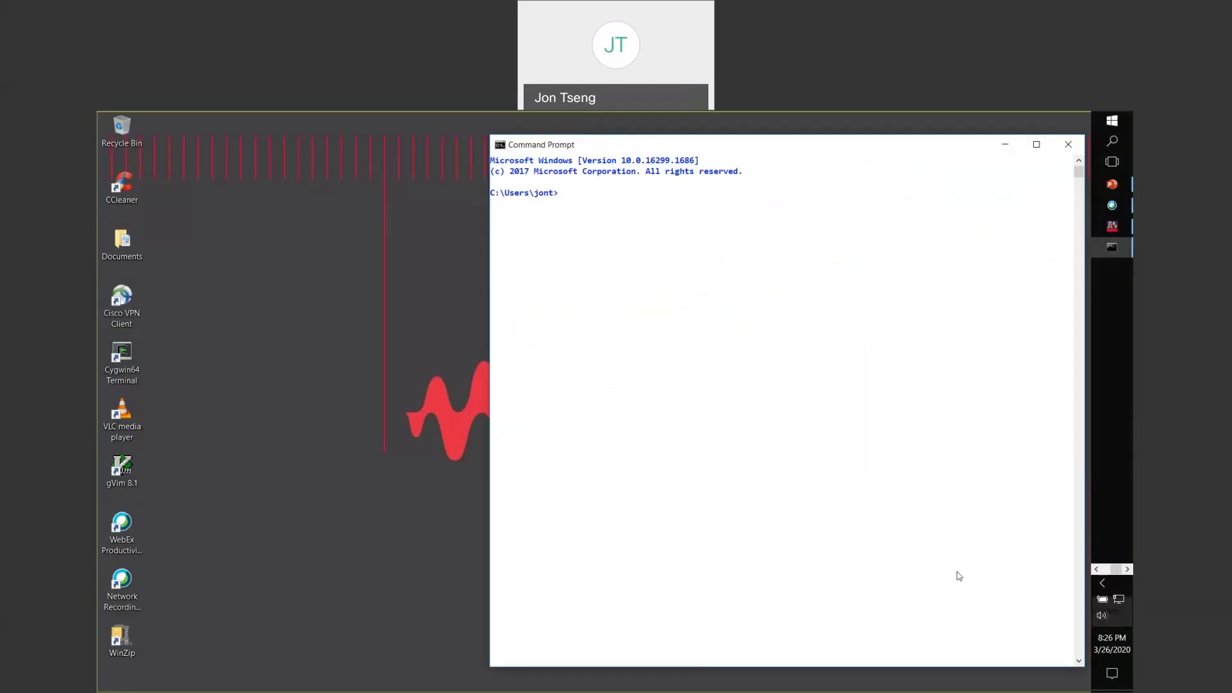
Launch a Cygwin bash terminal from the taskbar.
left_click(1095, 570)
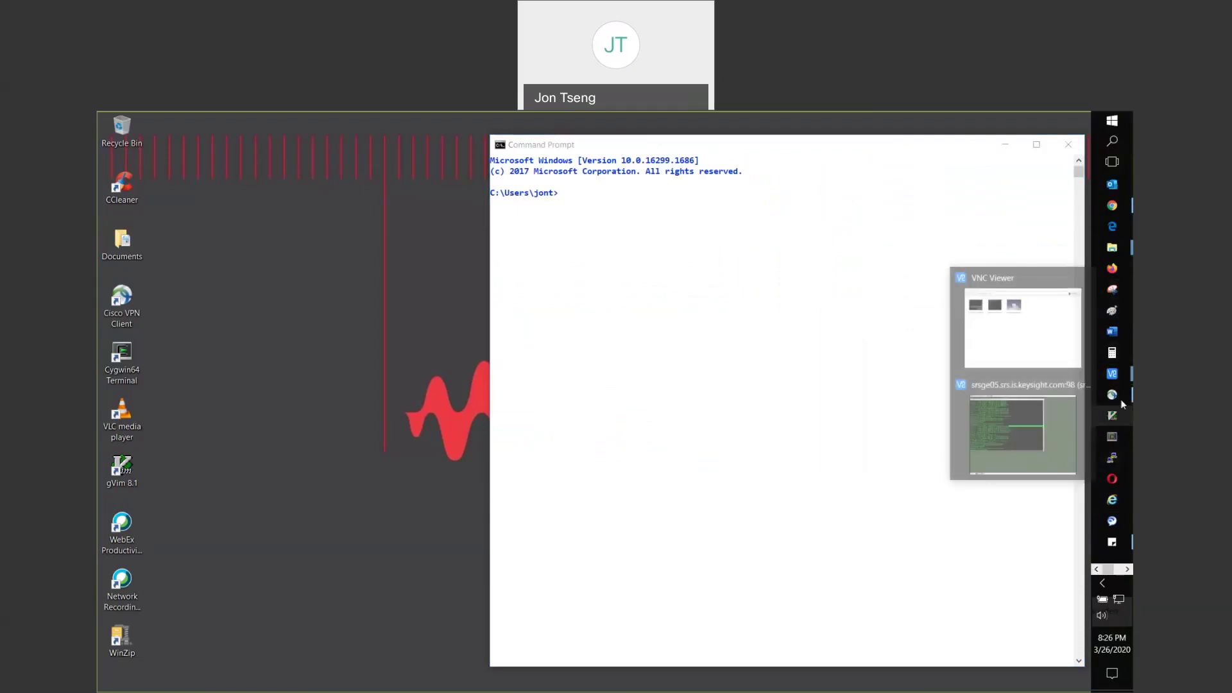
left_click(1113, 437)
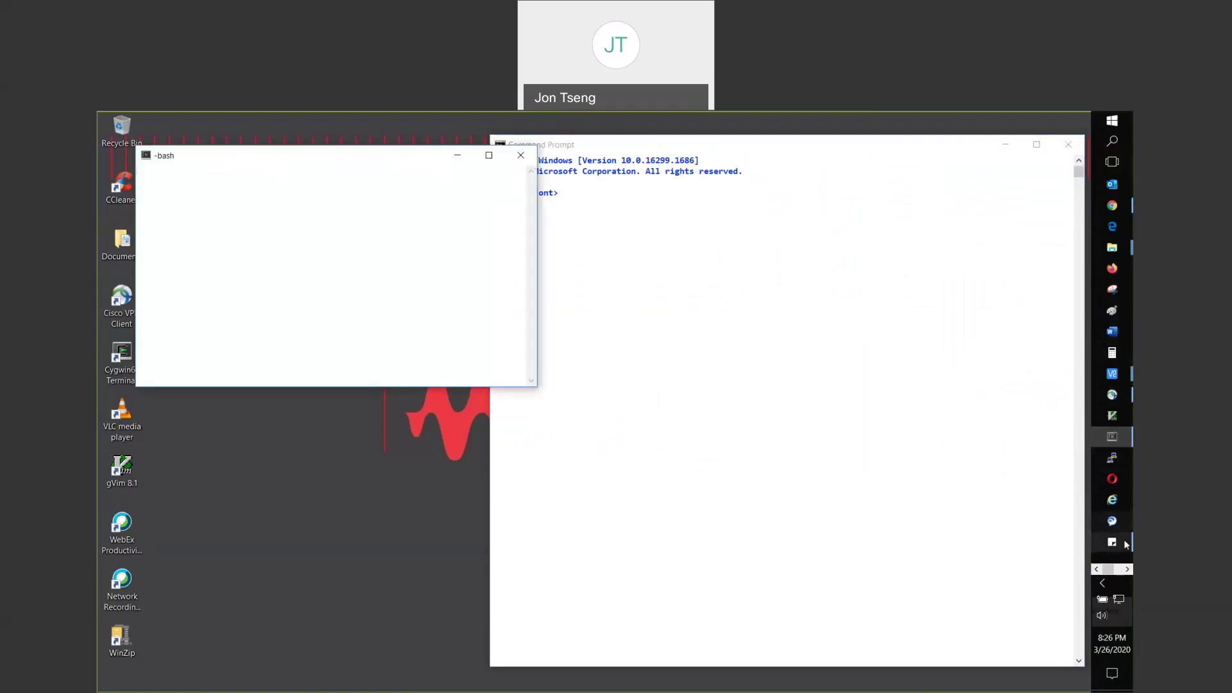
left_click(1127, 569)
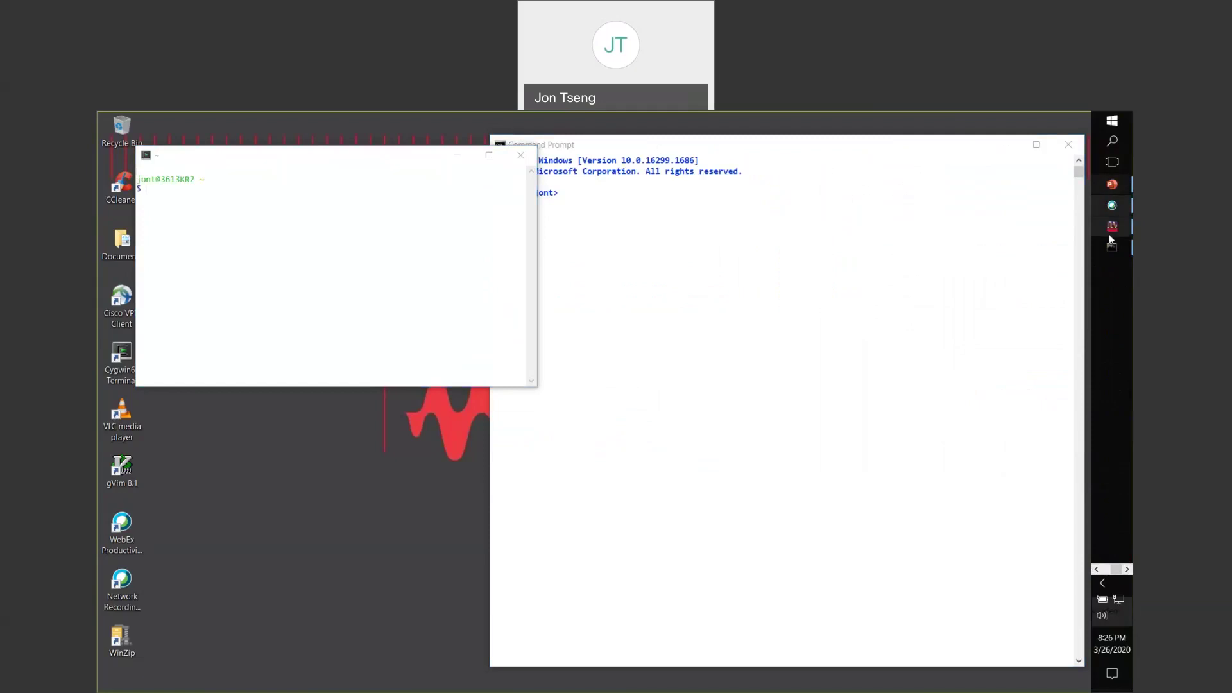
Advance PowerPoint to slide 4, 'Running from Linux Terminal', and reach the VNC Viewer icon.
left_click(1113, 186)
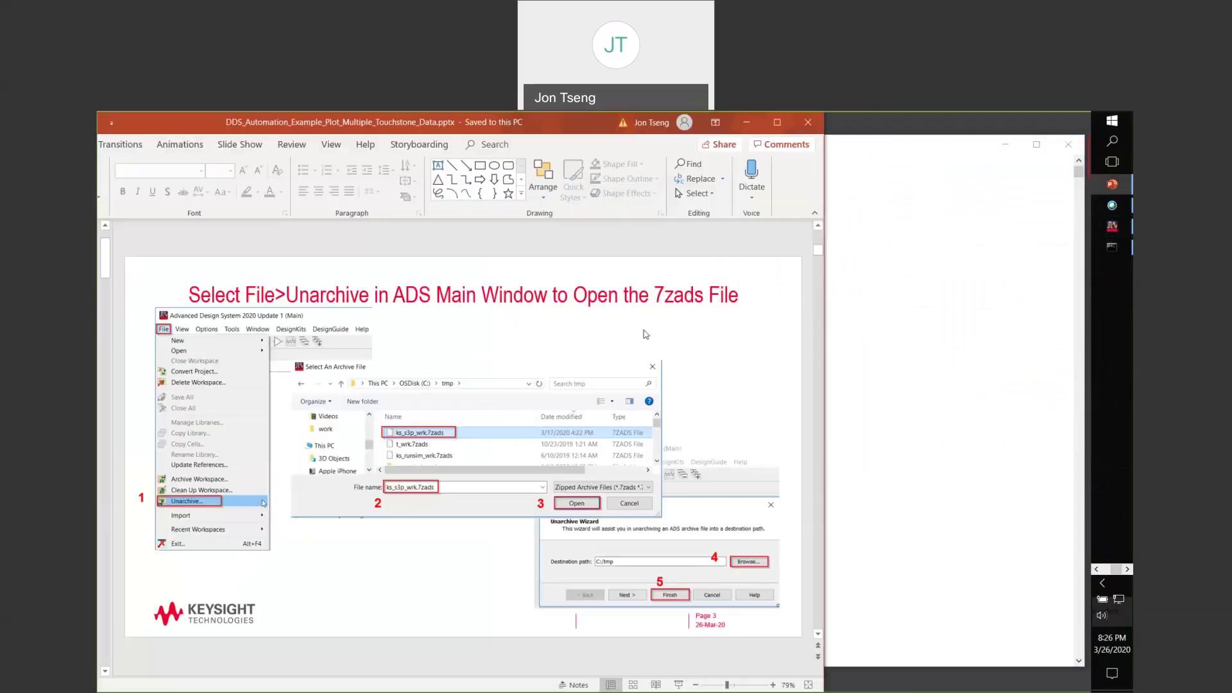
left_click(360, 534)
scroll(360, 534, "down", 1)
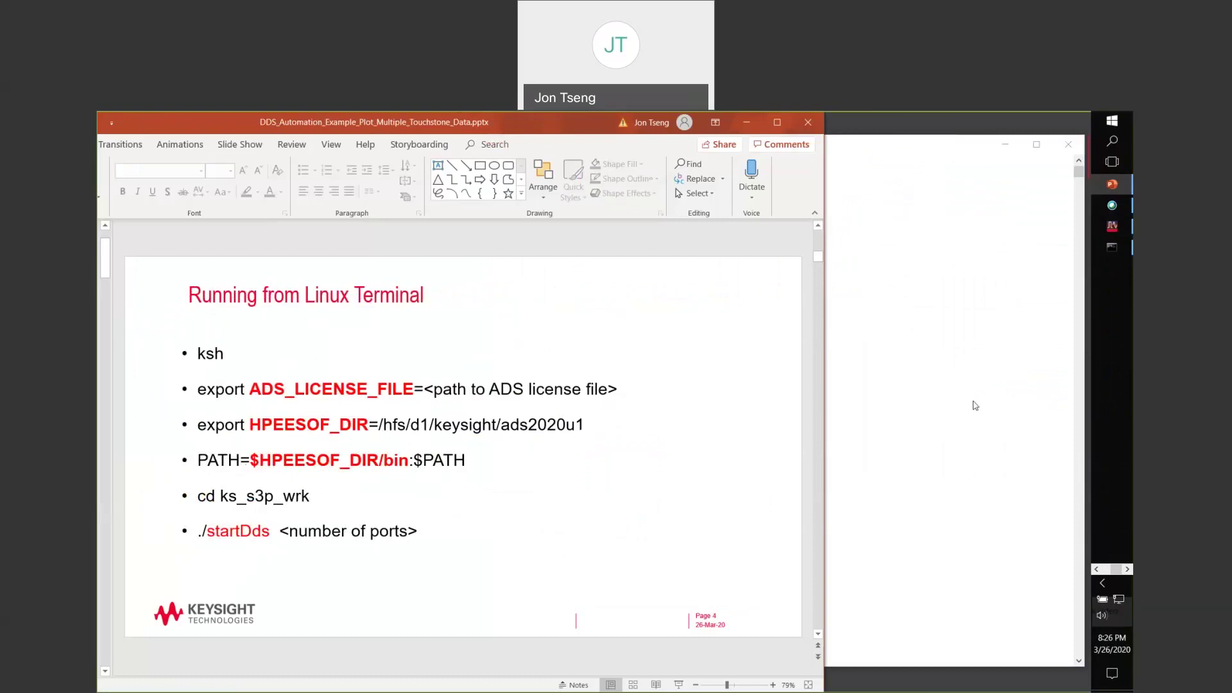
left_click(1097, 569)
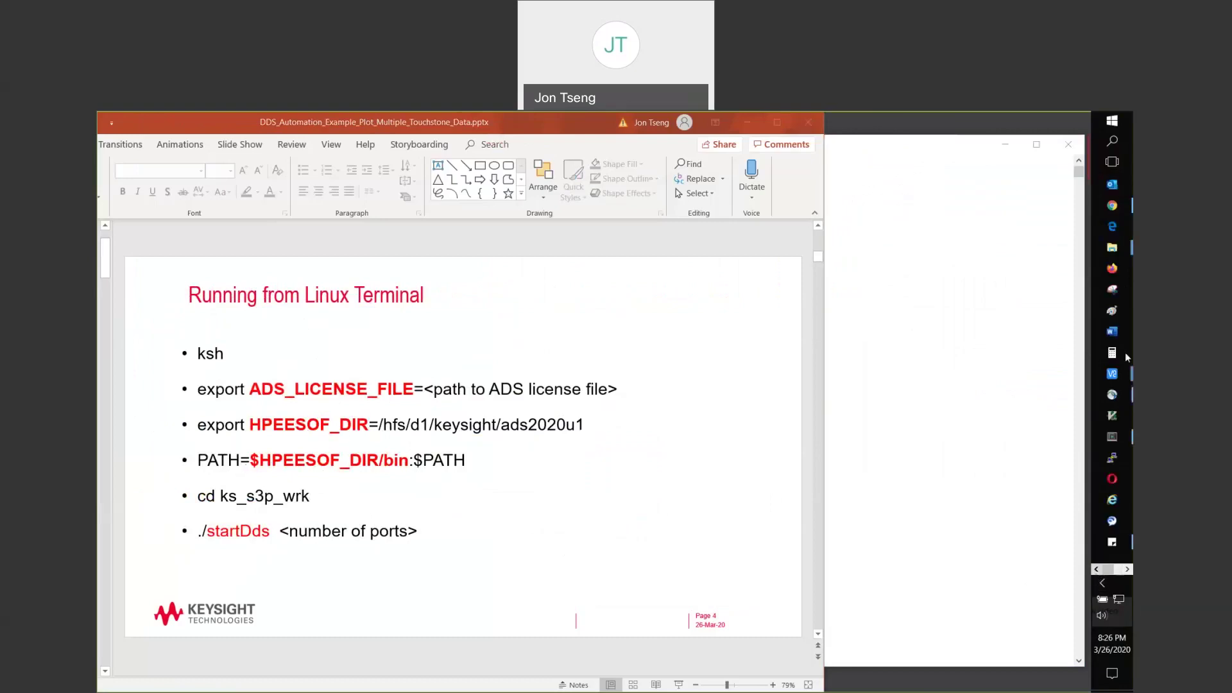
In the VNC Linux terminal, clear the screen and run 'env | grep -i ads_' for ADS_LICENSE_FILE.
mouse_move(1112, 379)
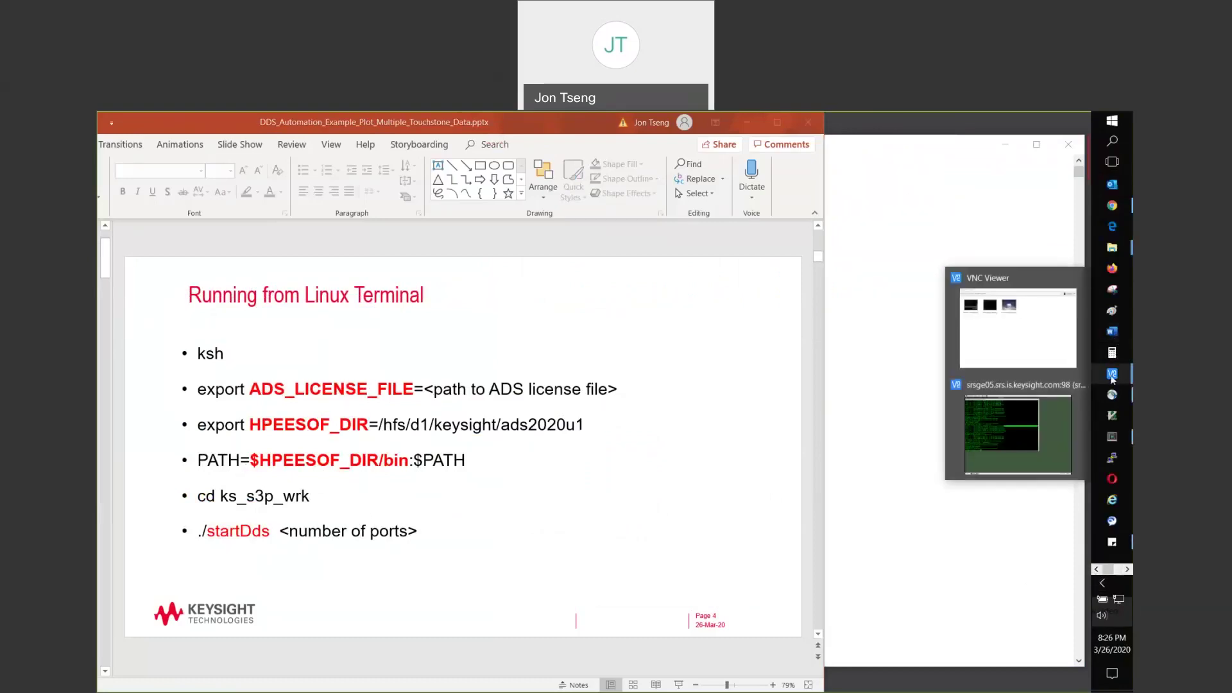
left_click(1007, 433)
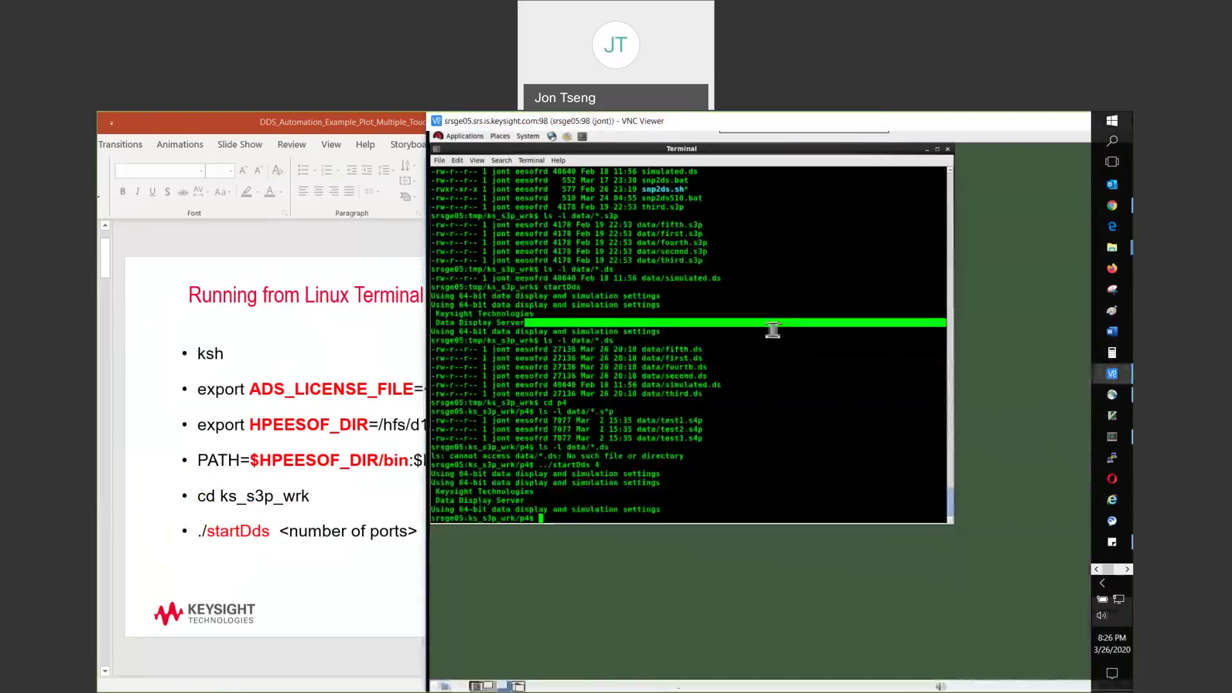
type("e")
key("BackSpace")
type("clear")
key("Return")
type("env | grep ")
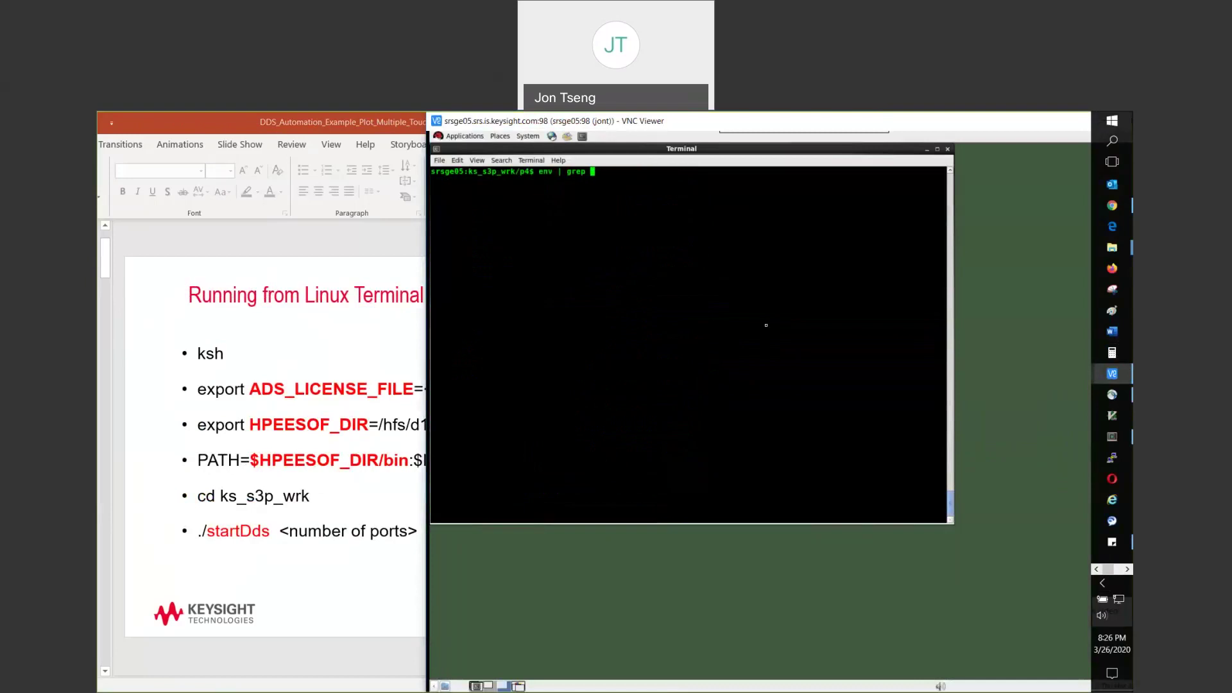
type("-i ads_")
key("Return")
Edit the previous command to search for hpeesof_dir and highlight the HPEESOF_DIR path.
left_click_drag(444, 180, 534, 183)
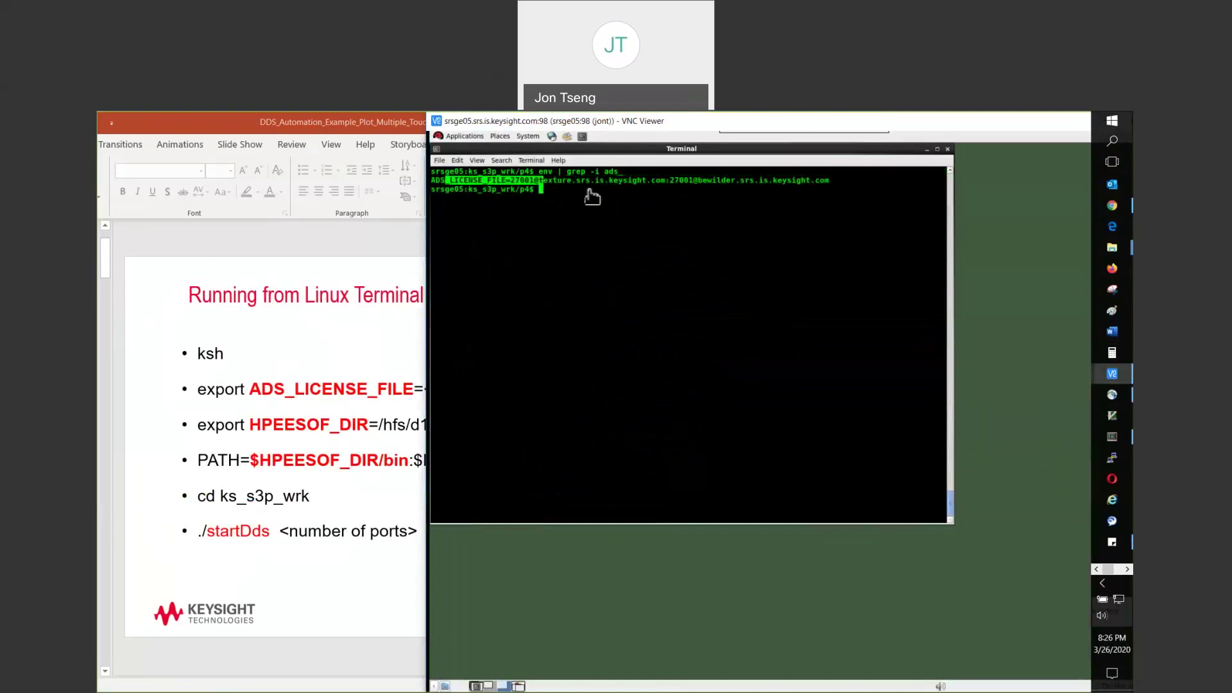
left_click(605, 206)
key("Up")
key("Home")
key("Right")
key("Right")
key("Right")
key("Right")
key("Right")
key("Right")
key("Right")
key("Right")
type("hpeesof_")
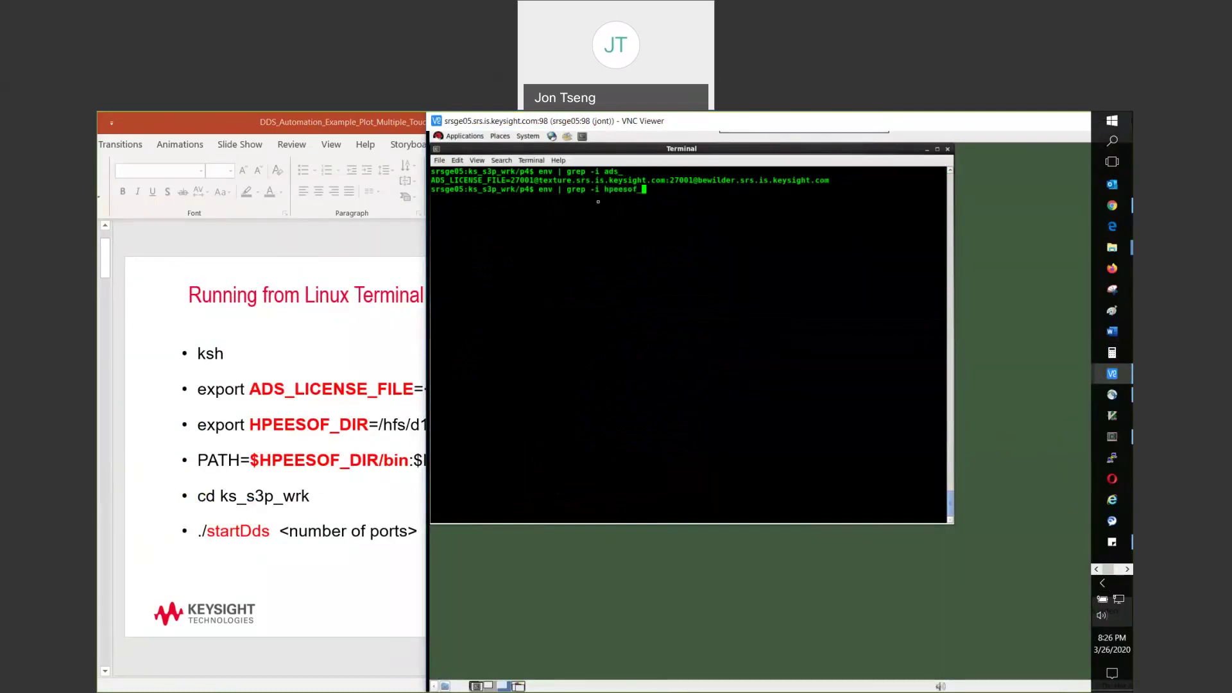
type("dir")
key("Return")
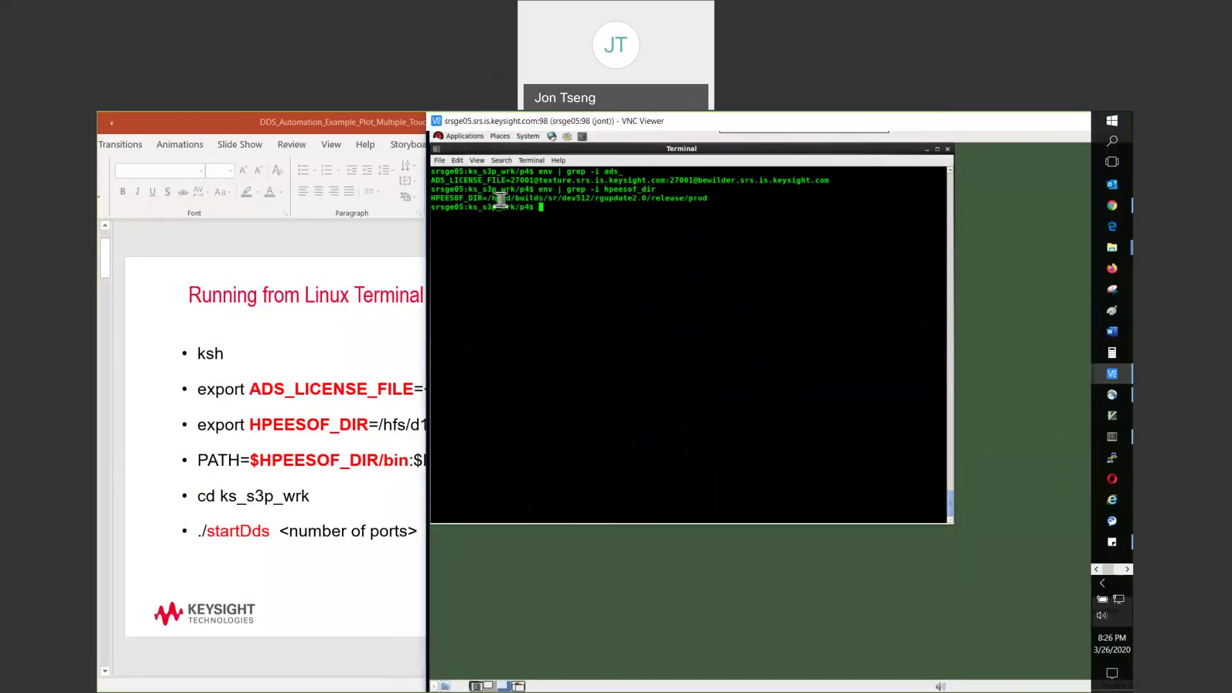
left_click_drag(501, 199, 698, 199)
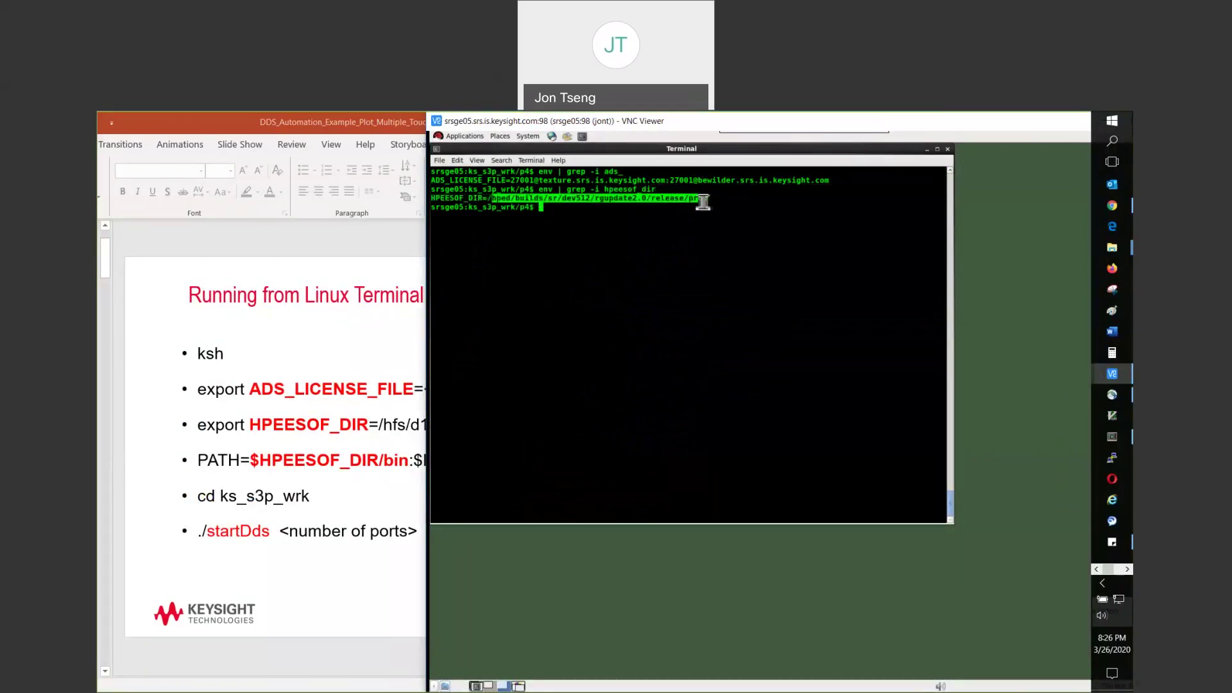
left_click(722, 229)
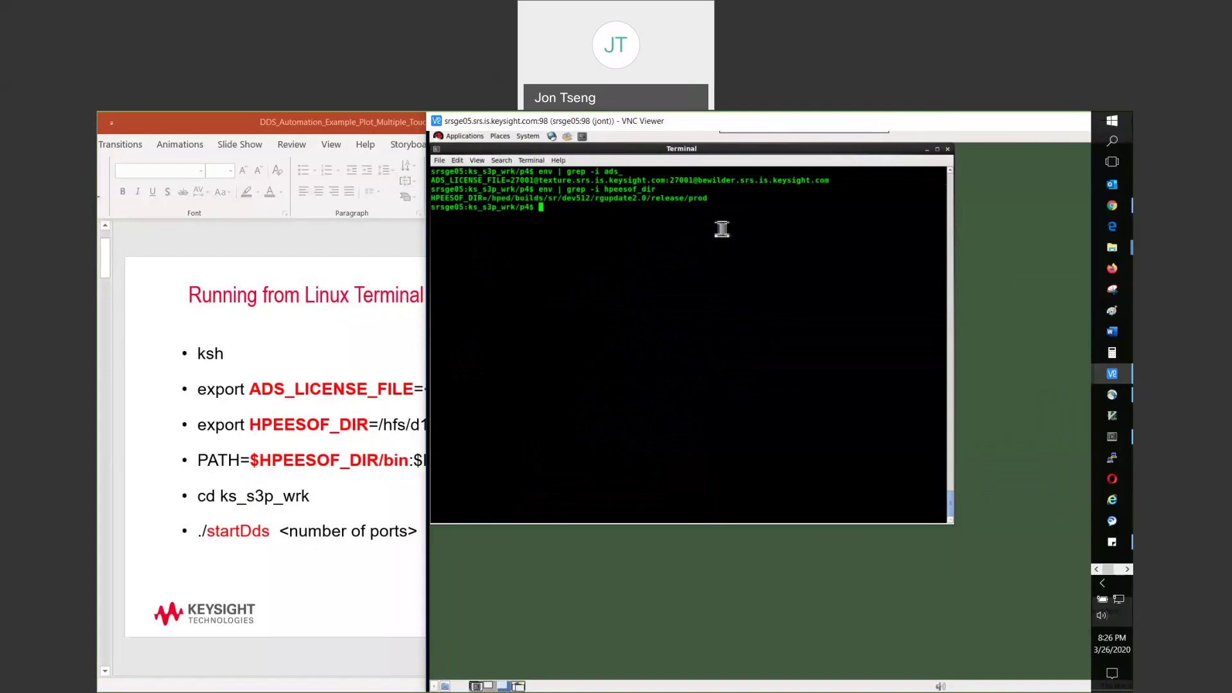
Run 'which ads' and 'which dds', compare their bin paths with HPEESOF_DIR, then return to PowerPoint.
type("which ads")
key("Return")
type("which ")
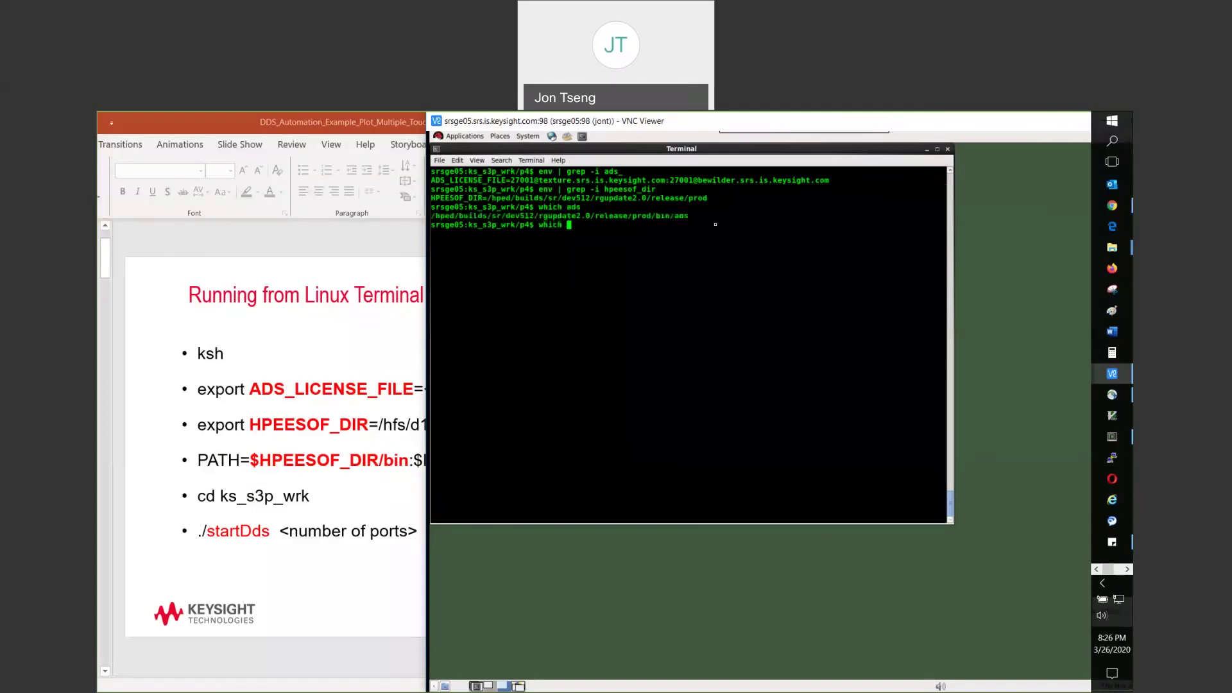
type("dds")
key("Return")
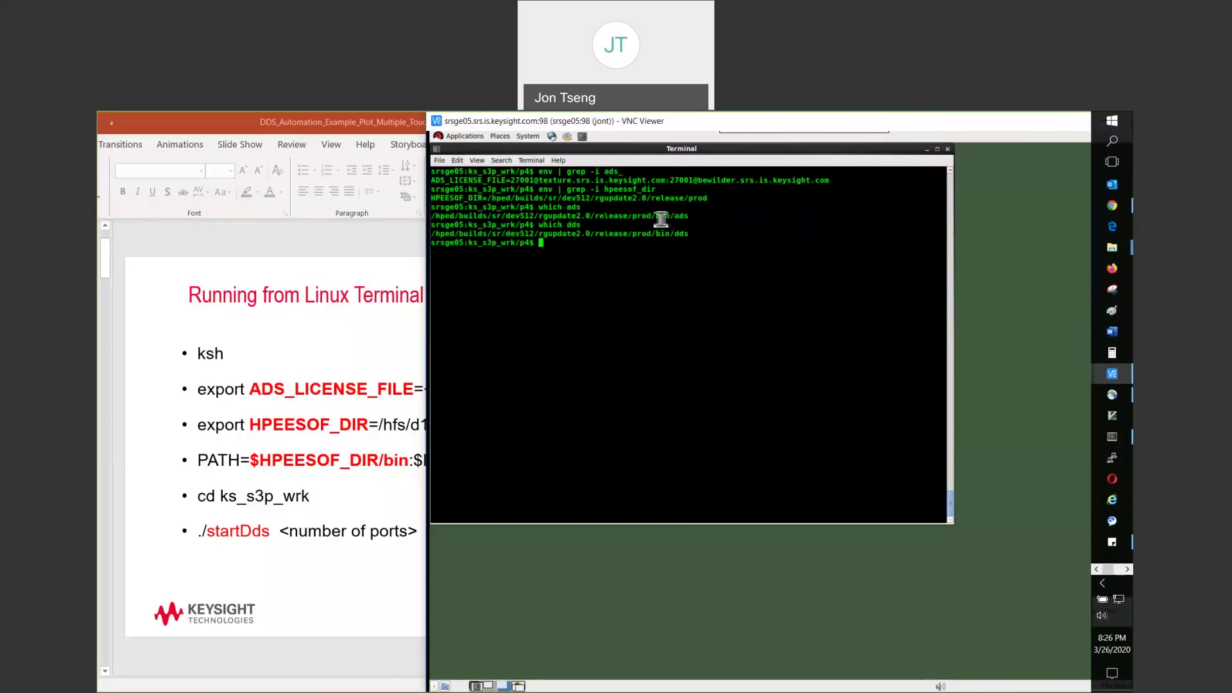
left_click_drag(655, 216, 437, 216)
left_click_drag(706, 200, 499, 203)
left_click_drag(656, 217, 674, 220)
double_click(772, 333)
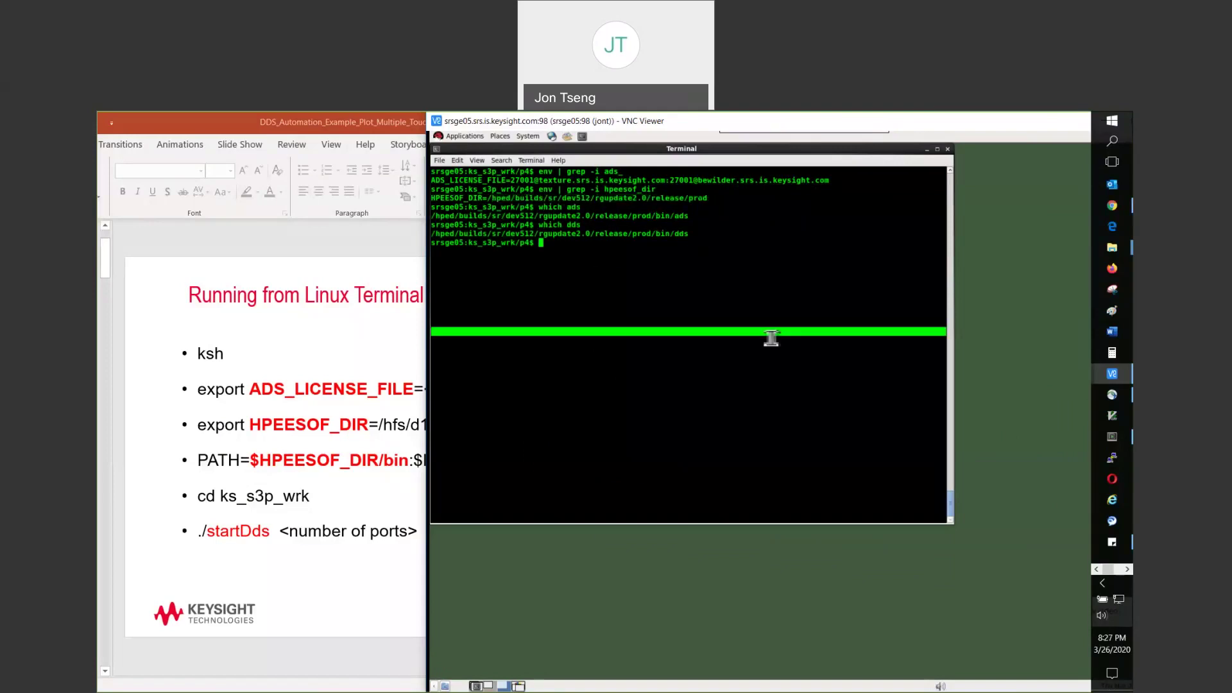
left_click(360, 548)
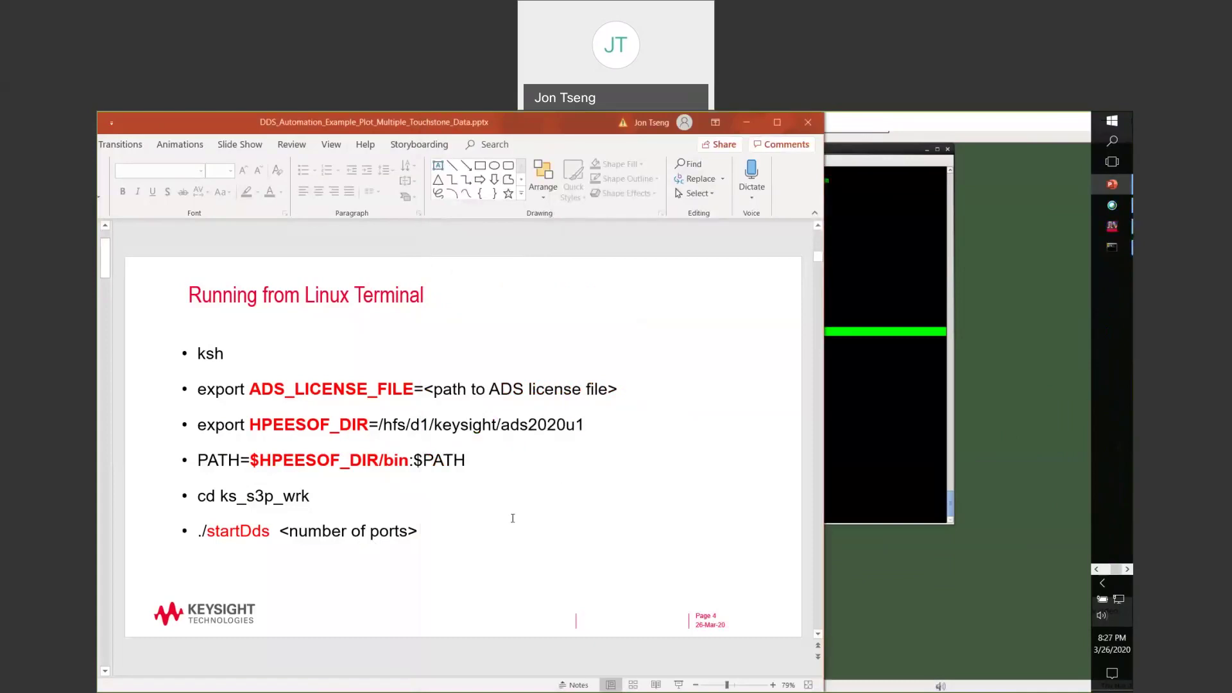
Go to the 'Running from Windows CMD Prompt' slide, then open and widen a Cygwin terminal over it.
scroll(513, 518, "down", 1)
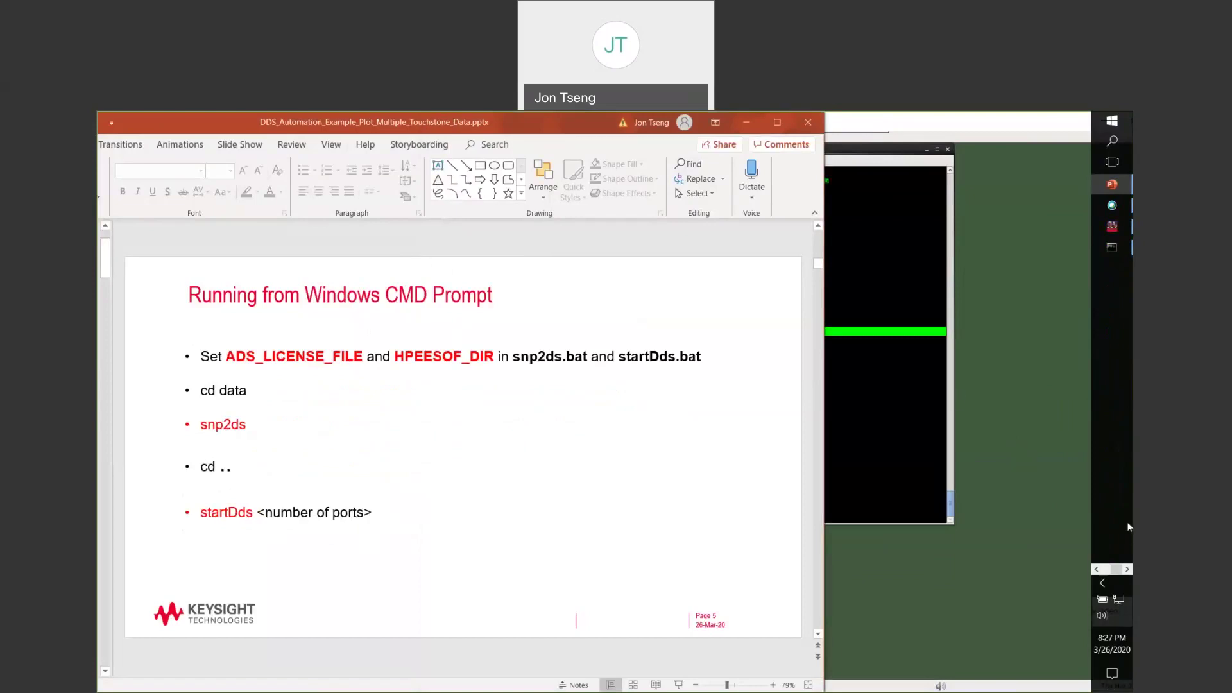
left_click(1103, 558)
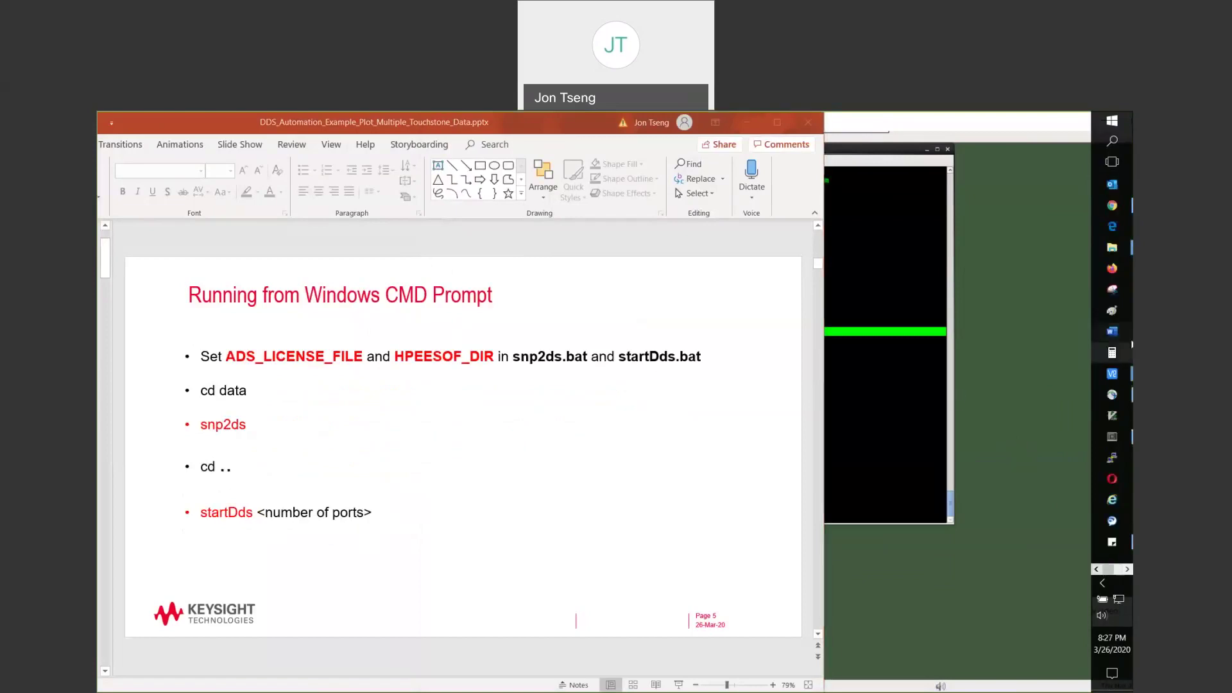
left_click(1112, 436)
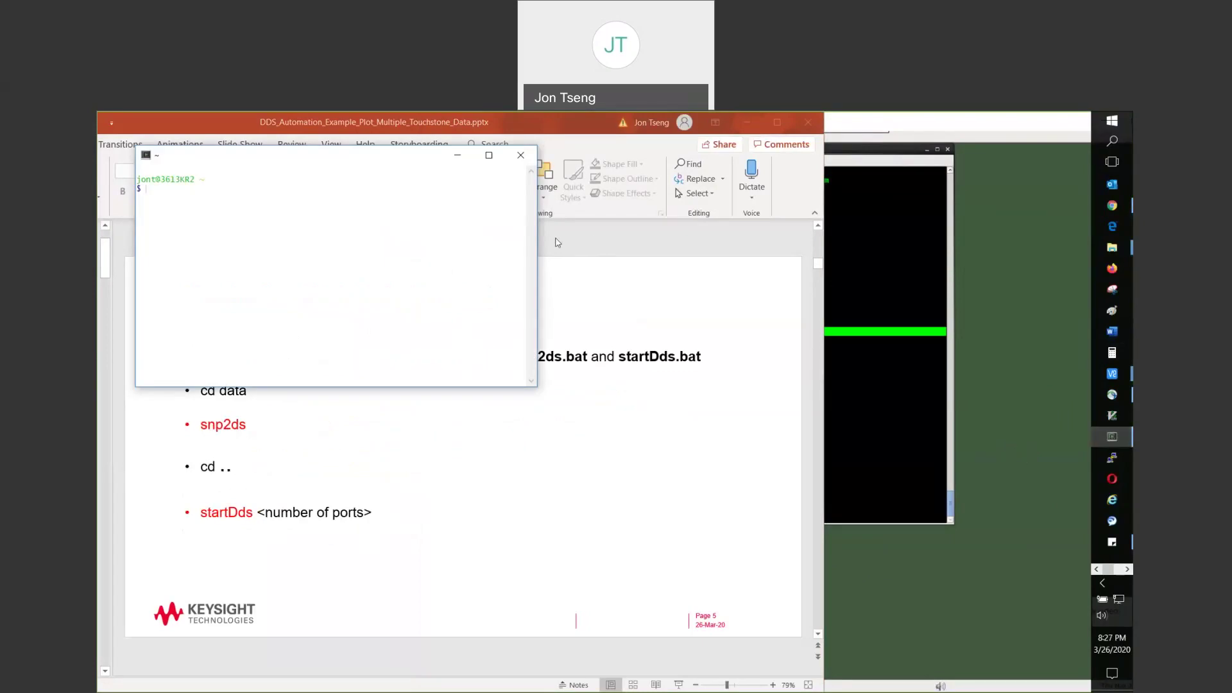
left_click_drag(538, 235, 784, 234)
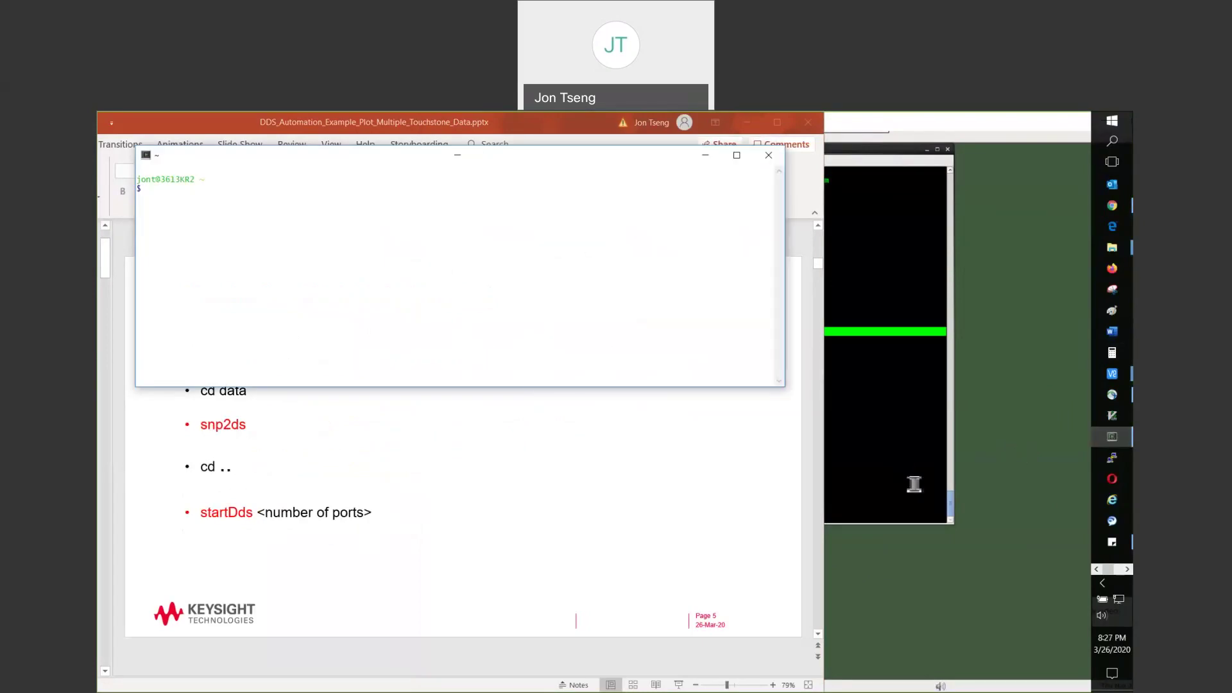
left_click(1127, 570)
Change the Windows Command Prompt into the C:\tmp\ks_s3p_wrk folder.
left_click(1112, 247)
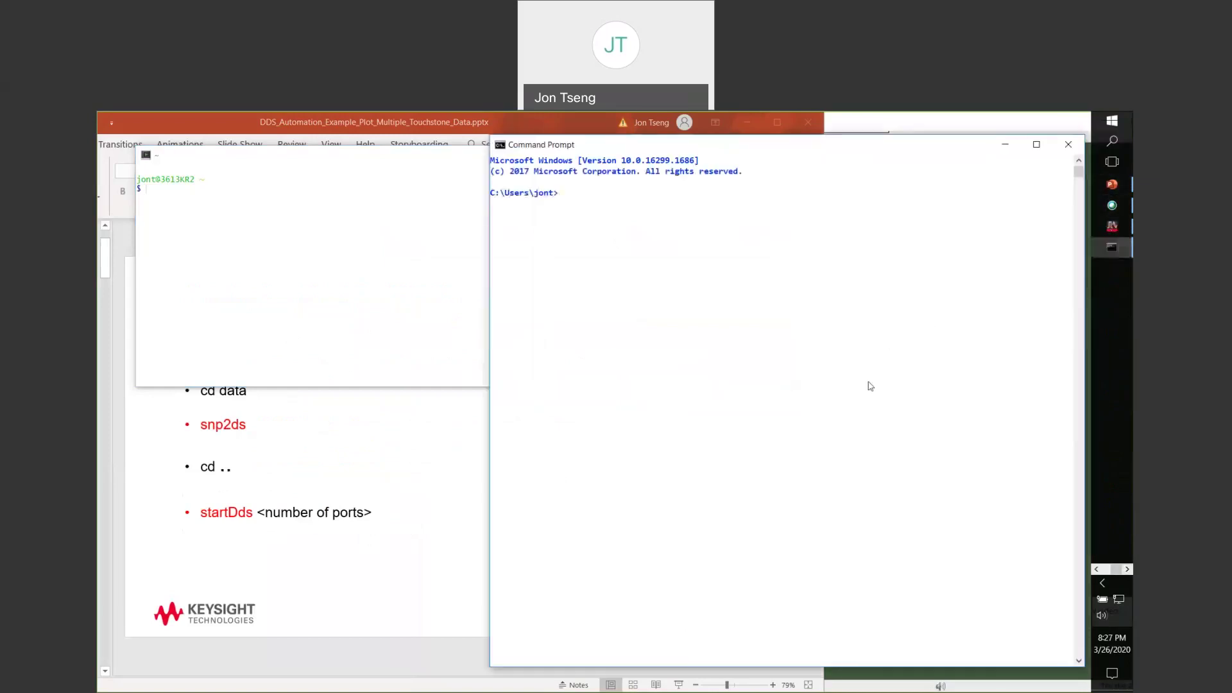
type("cd tm")
type("p\\ks_s3p_wrk")
key("Return")
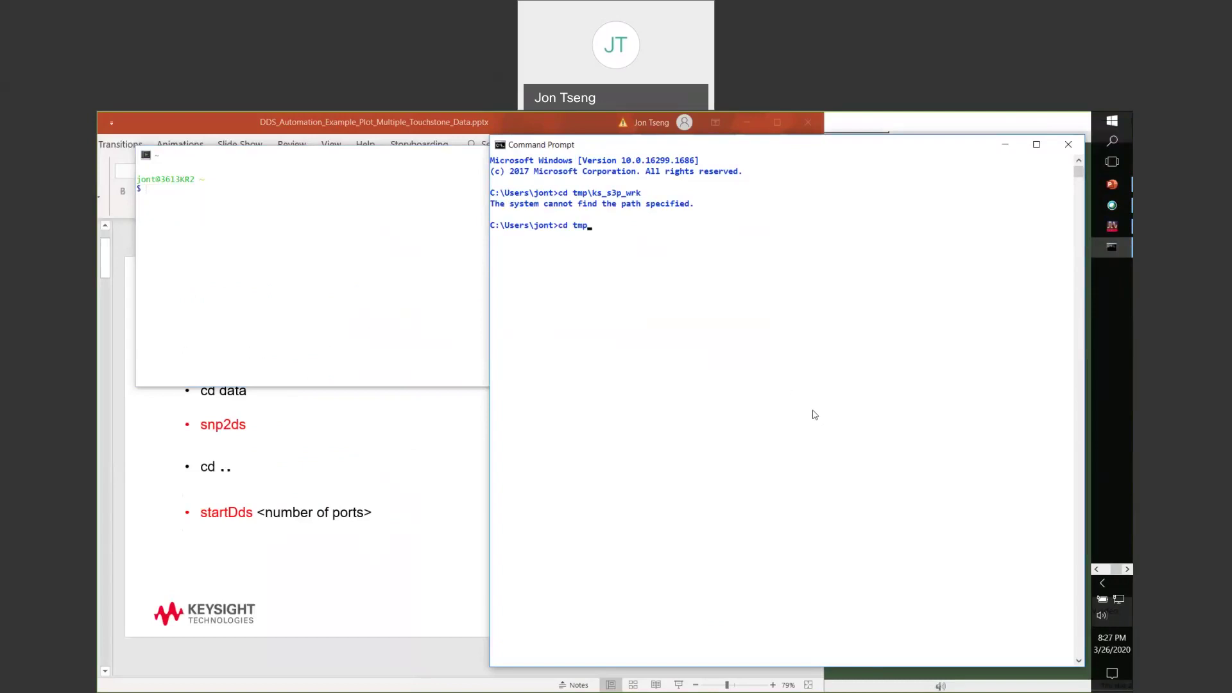
type("cd tmp")
key("Up")
type("\\")
key("Return")
In Cygwin, enter the ks_s3p_wrk folder and list the data/*.s3p Touchstone files with ls -l.
left_click(324, 287)
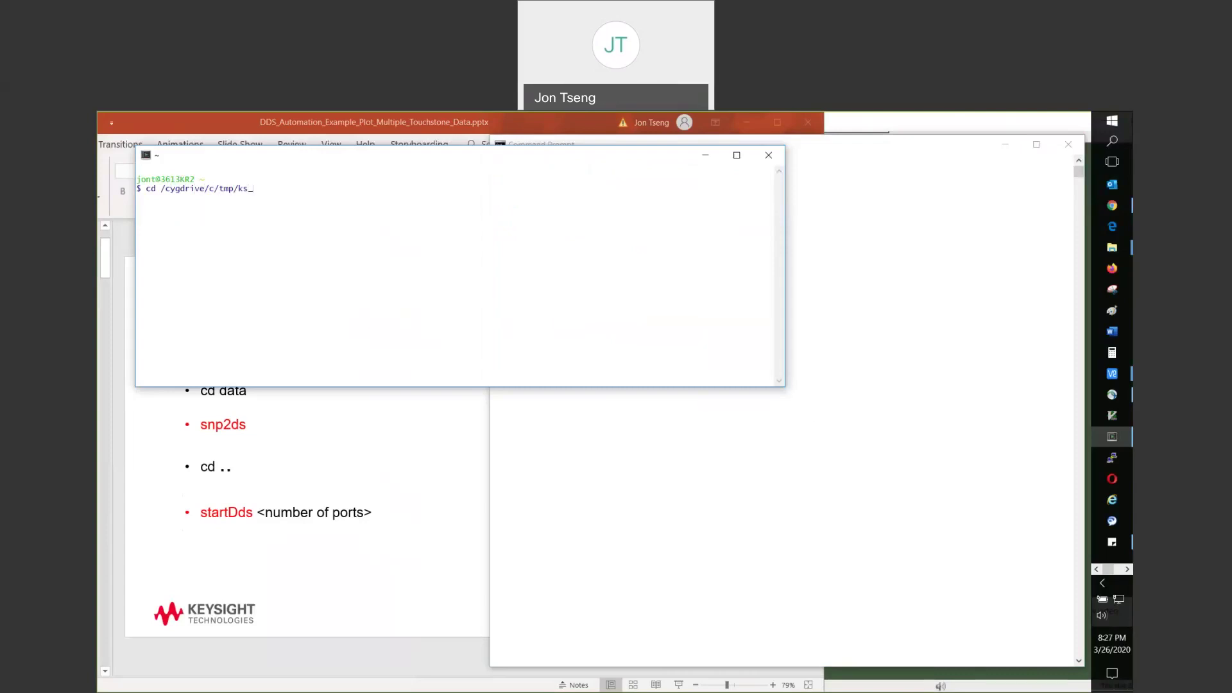
type("s3p_wrk")
key("Return")
type("ls -l data/*.s3p")
key("Return")
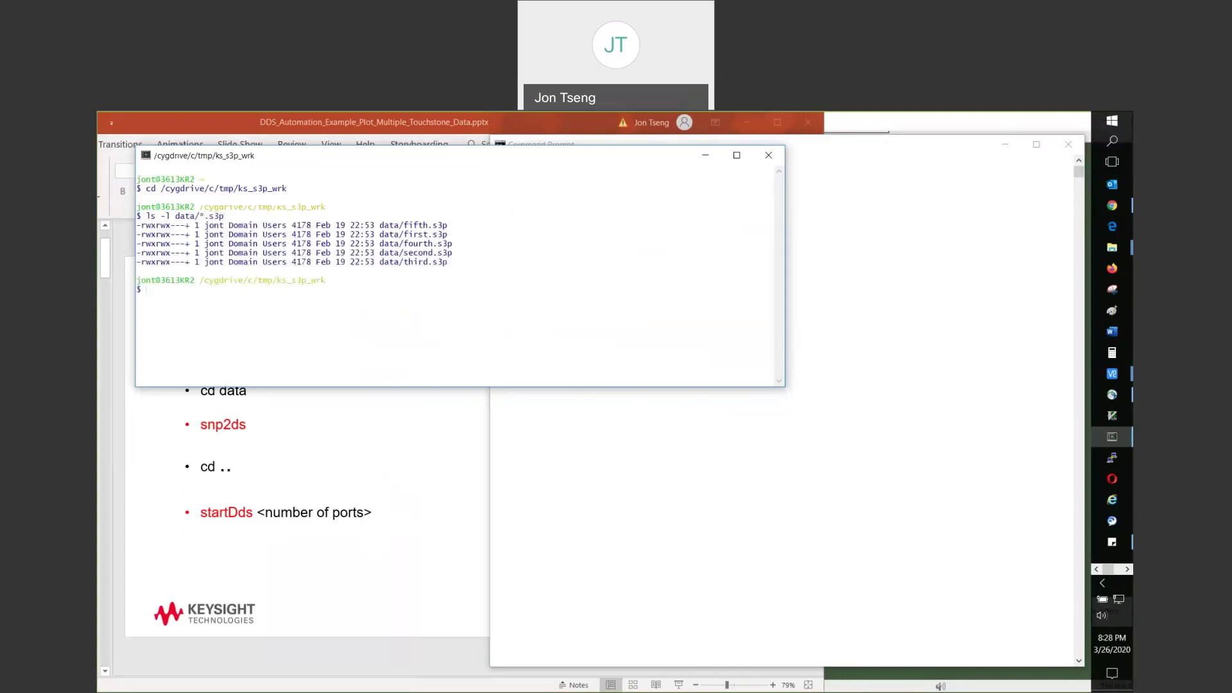
List the .ds datasets in the data folder with dir data\*.ds in Command Prompt.
type("s")
left_click(899, 312)
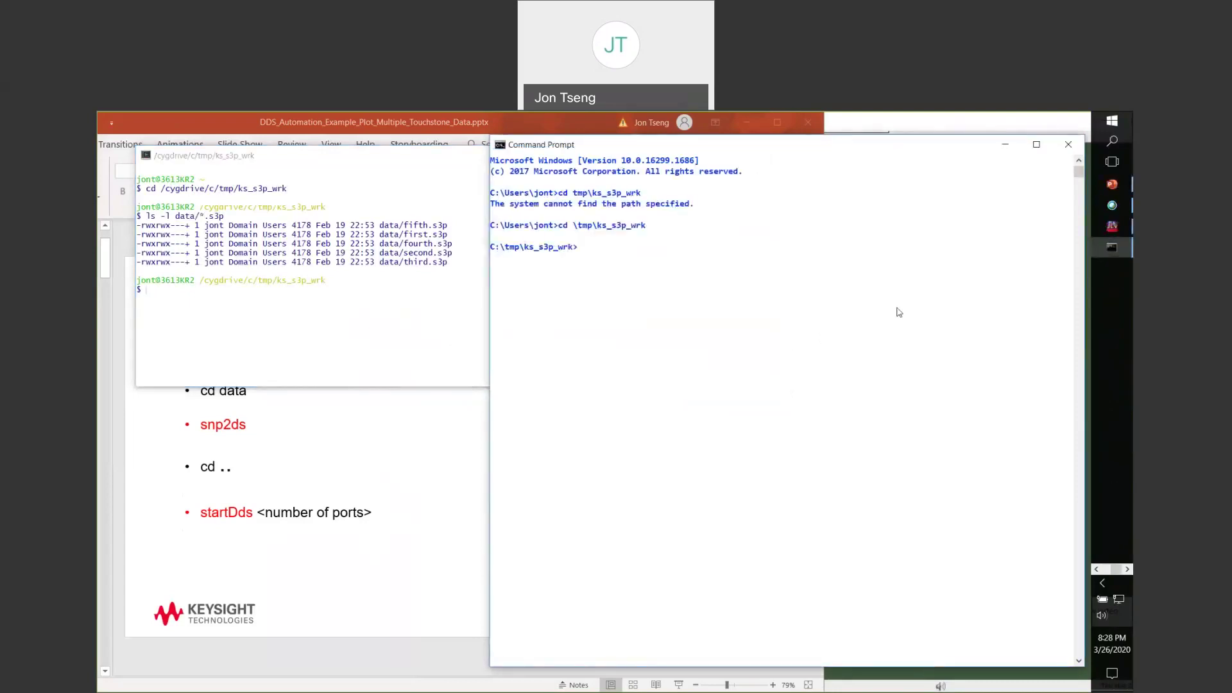
type("dir data/")
key("BackSpace")
type("\\*.ds")
key("Return")
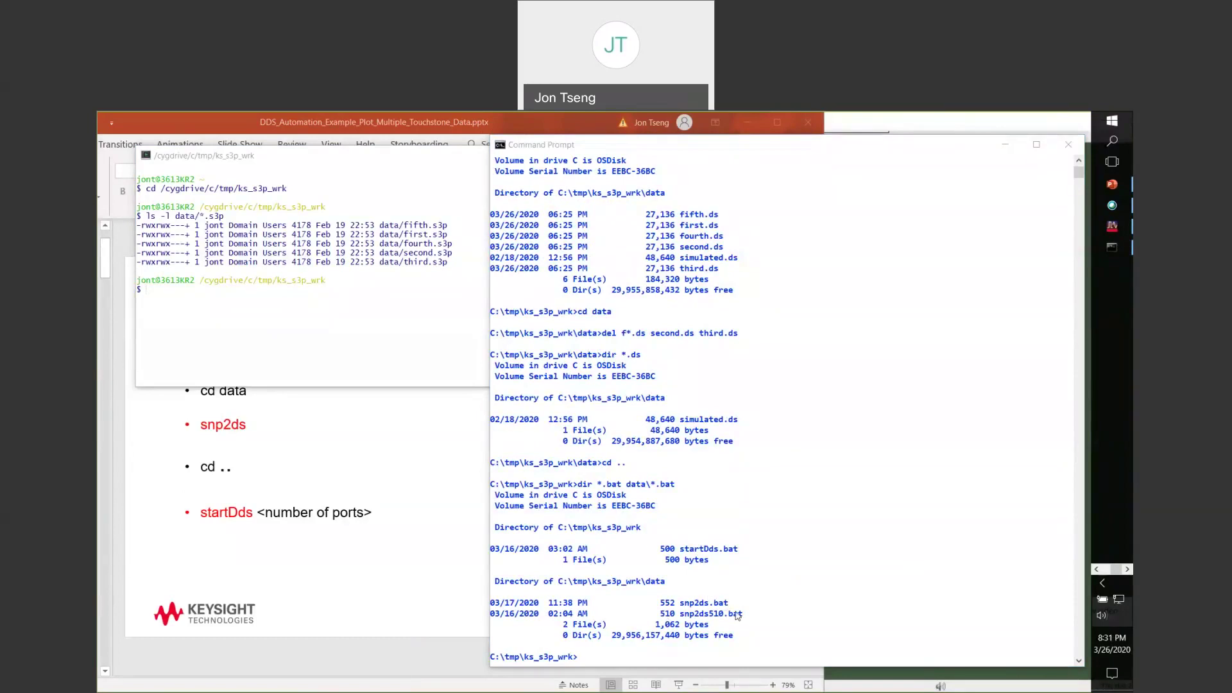
left_click(672, 596)
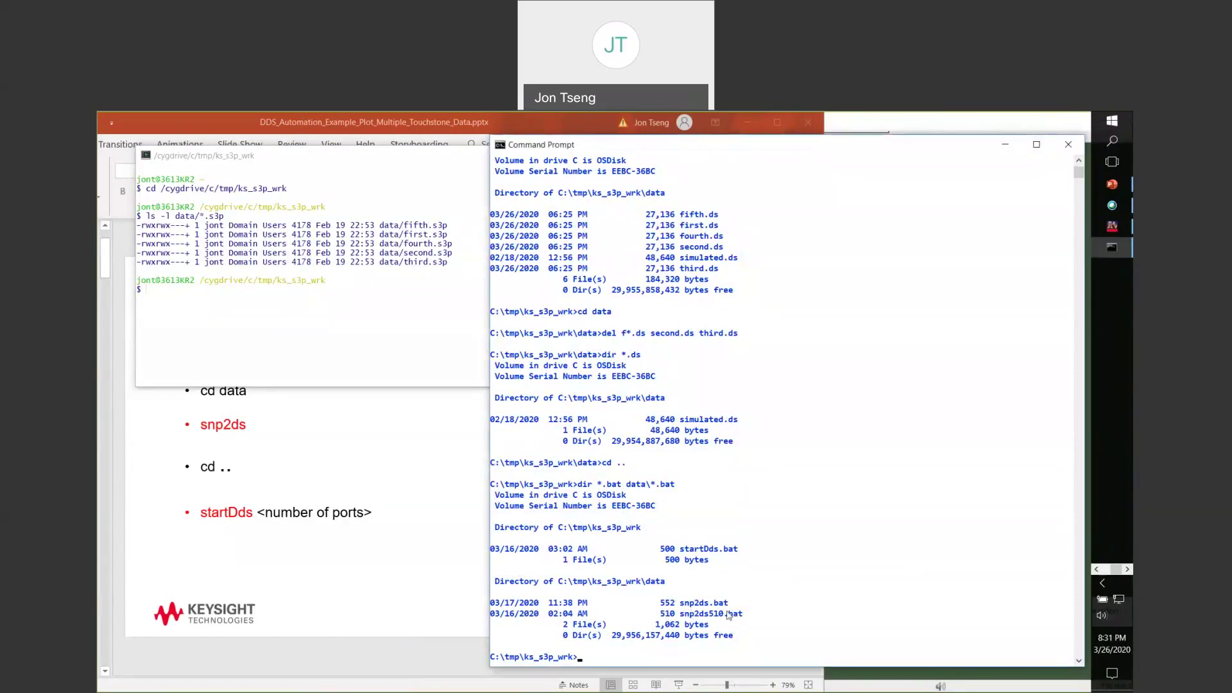
Open startDds.bat and data/snp2ds.bat together in vi from the Cygwin terminal.
left_click(374, 336)
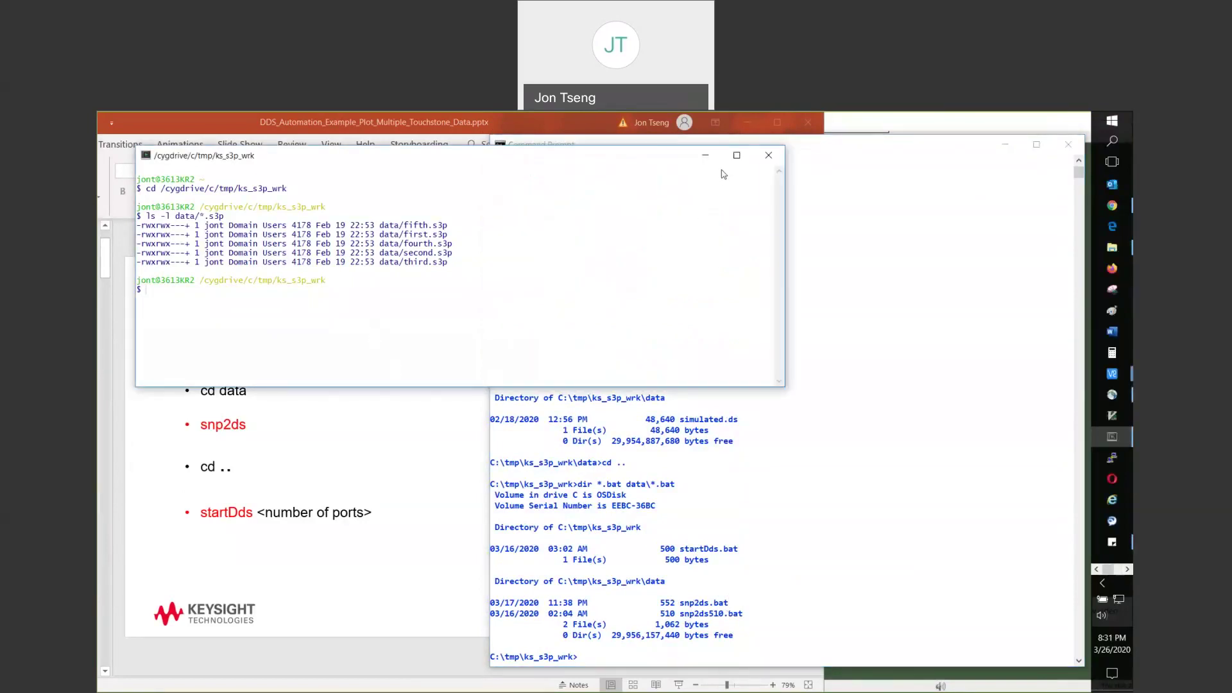
double_click(408, 271)
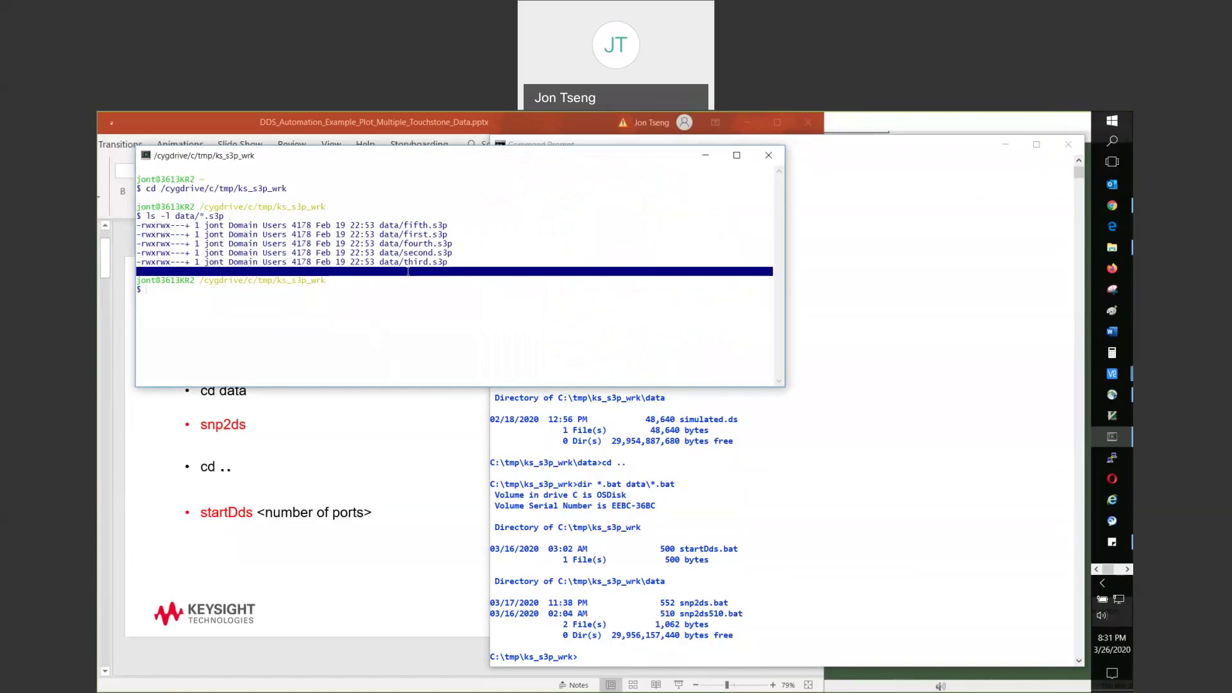
type("vi")
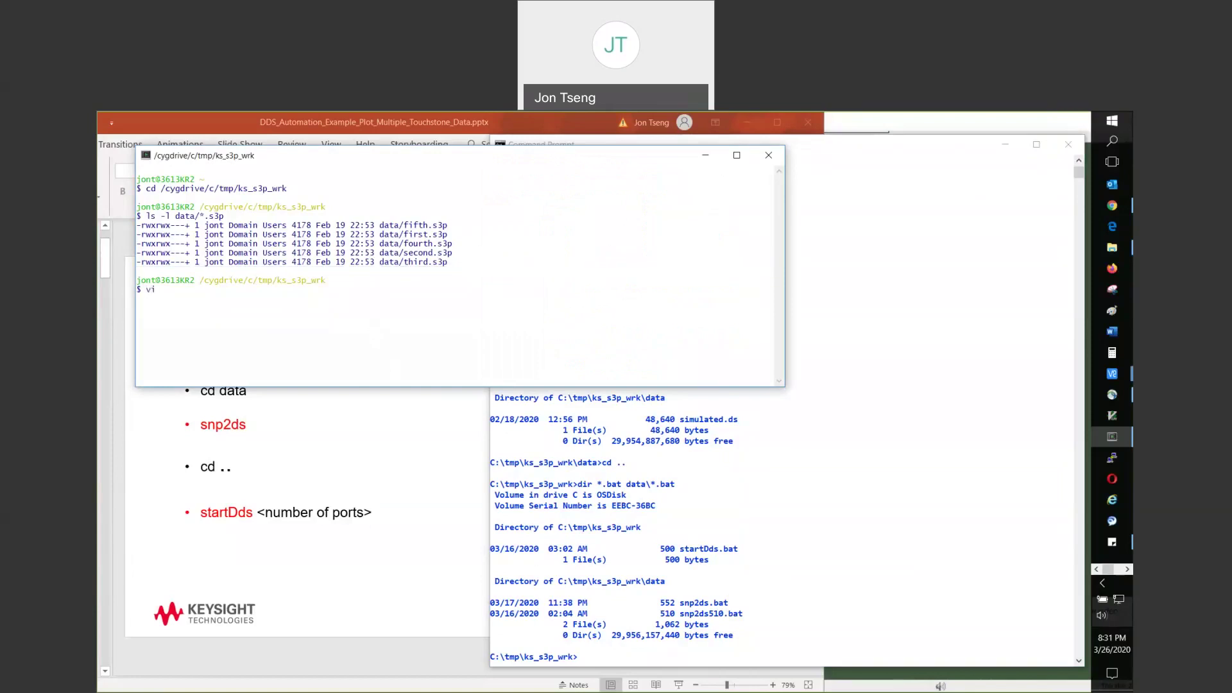
type(" startDds.bat data/snp2ds.bat")
key("Return")
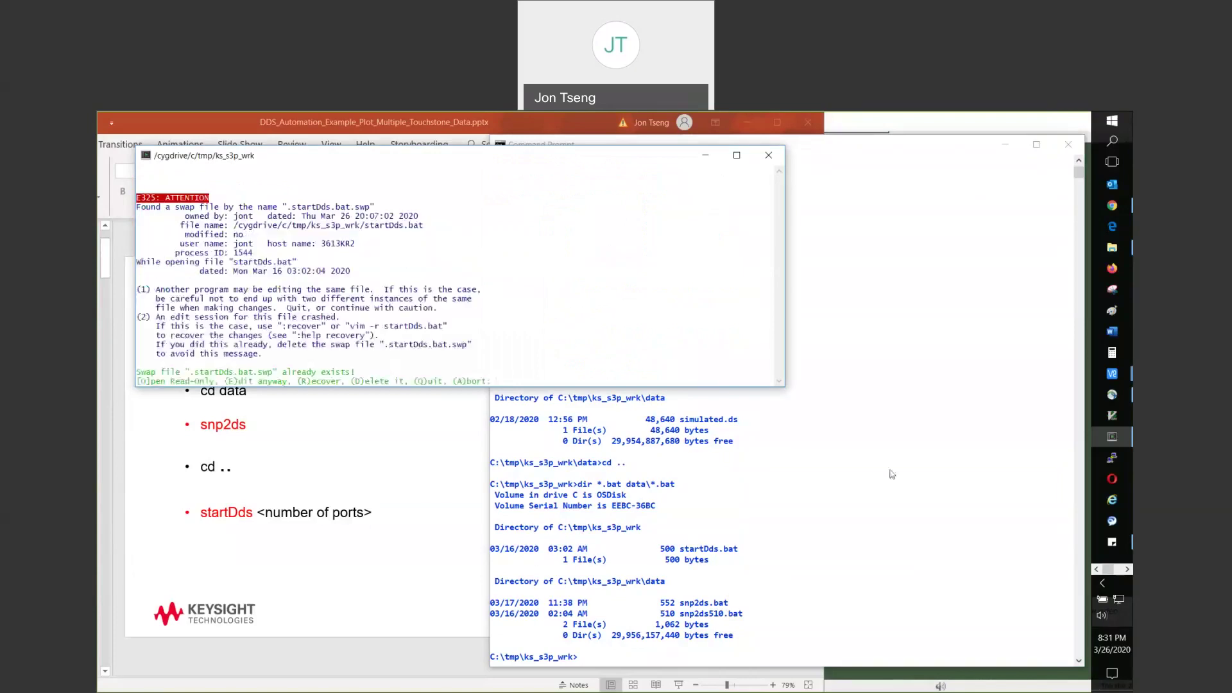
left_click(1127, 570)
Launch the ADS License Manager from the ADS tools list and show its Environment page.
left_click(1115, 234)
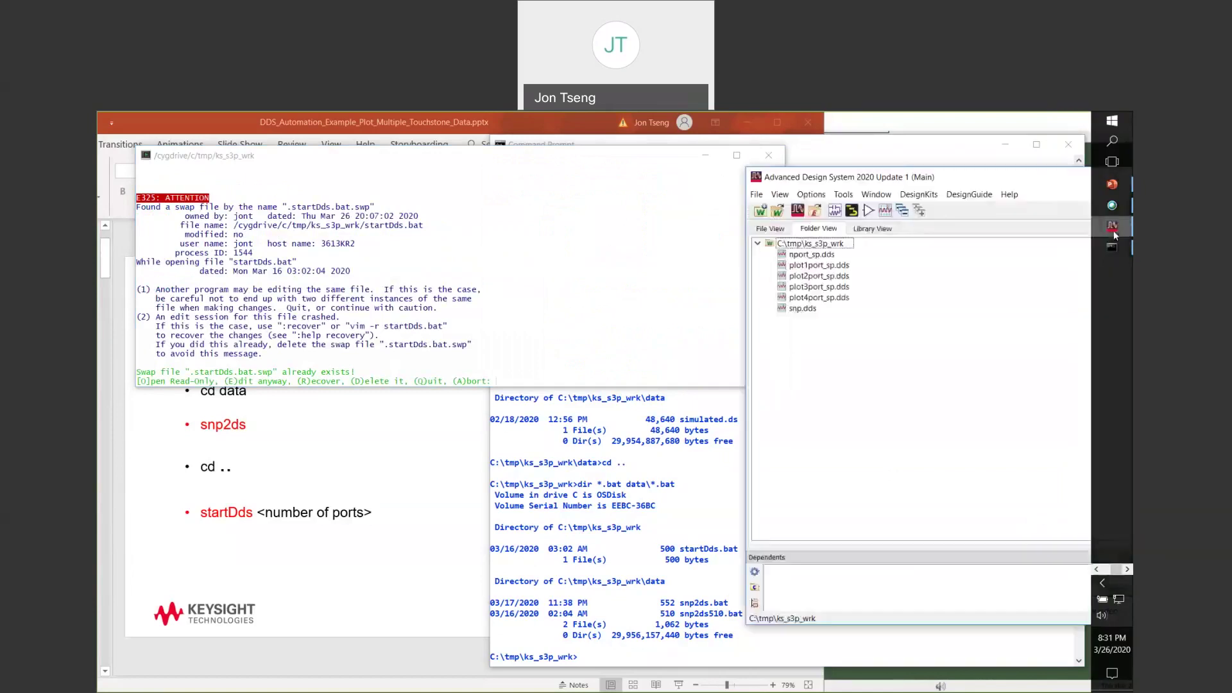
left_click(843, 195)
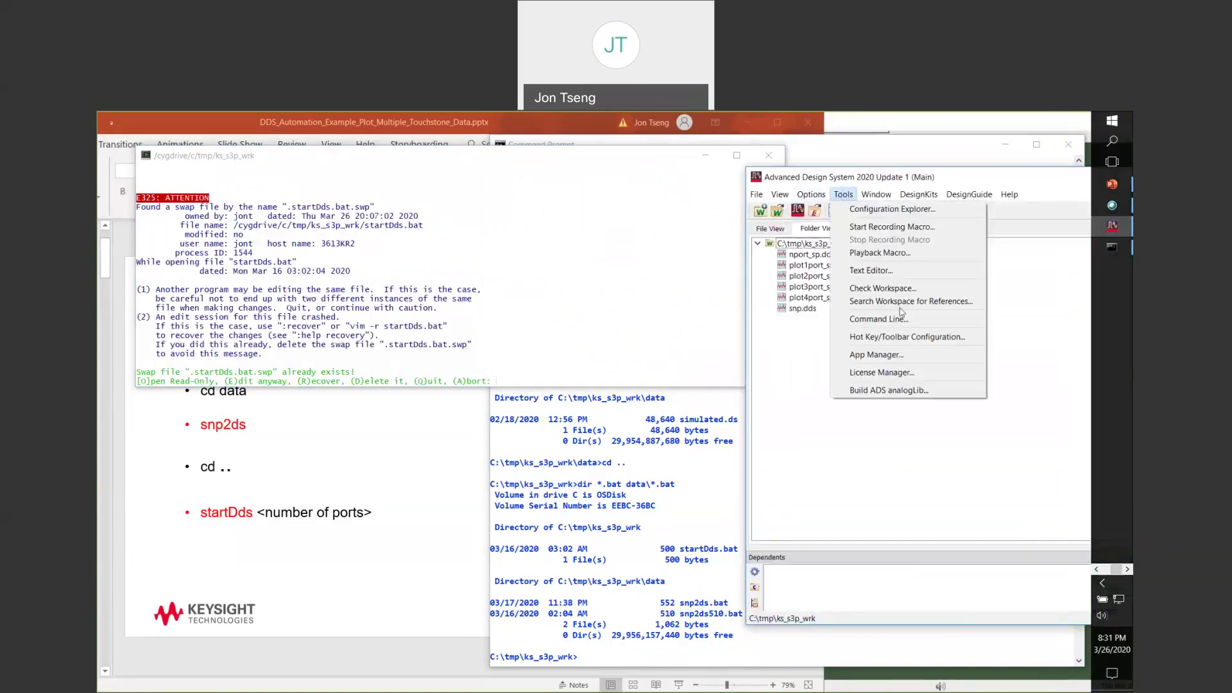
left_click(898, 373)
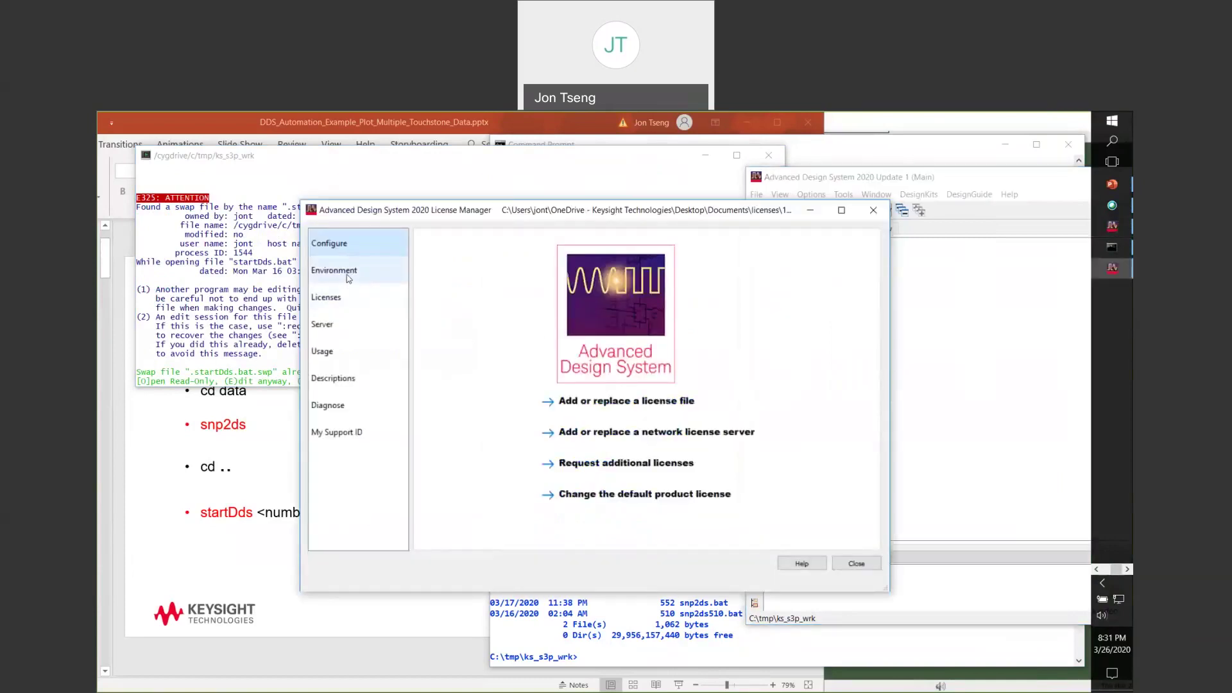
left_click(348, 277)
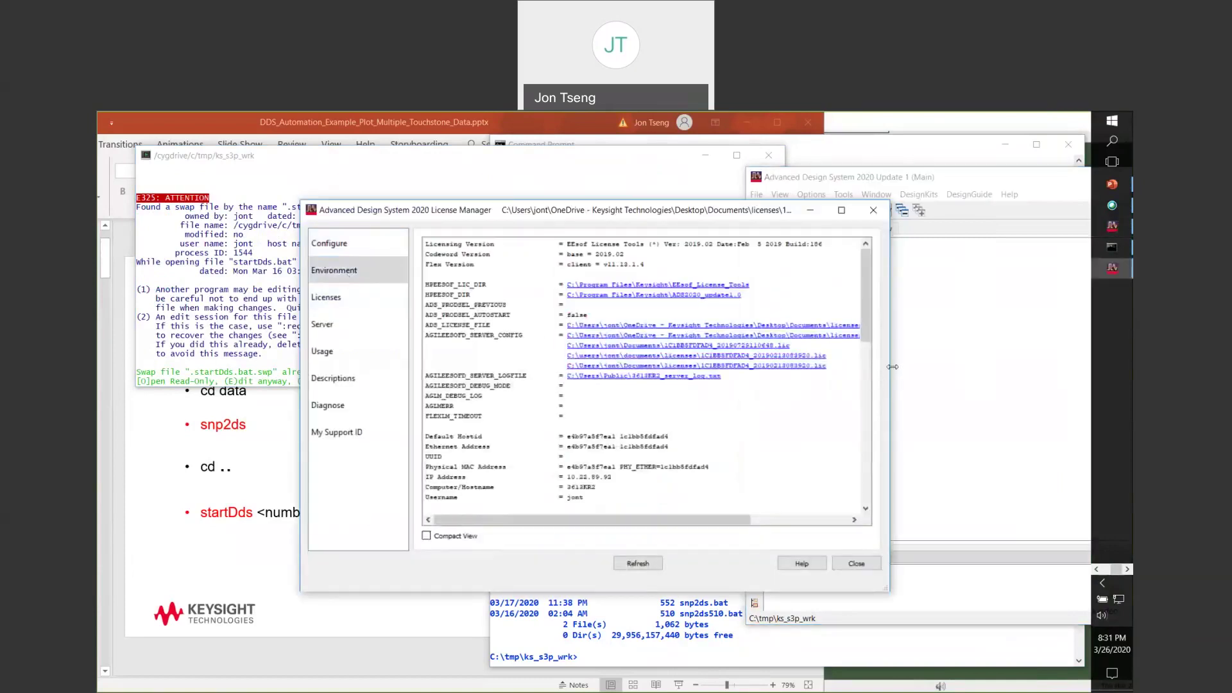
Copy the full ADS_LICENSE_FILE path and return to the waiting vi session.
left_click_drag(1027, 374, 1047, 375)
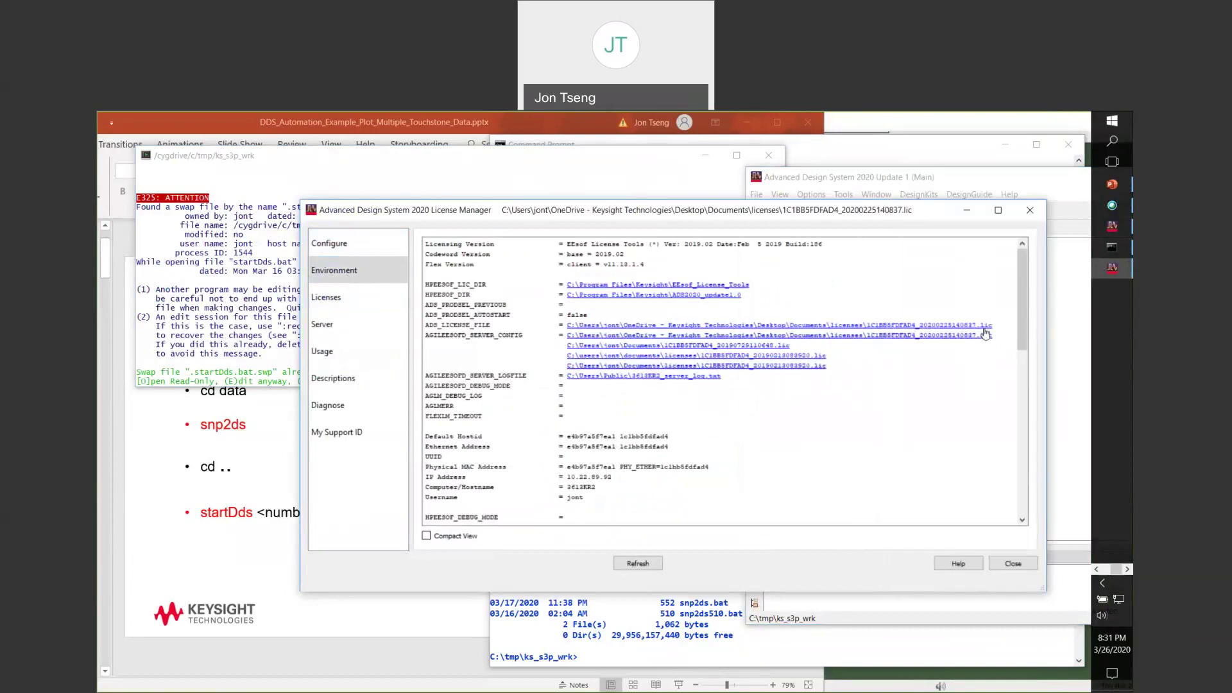
left_click_drag(989, 331, 569, 328)
right_click(569, 328)
left_click(589, 335)
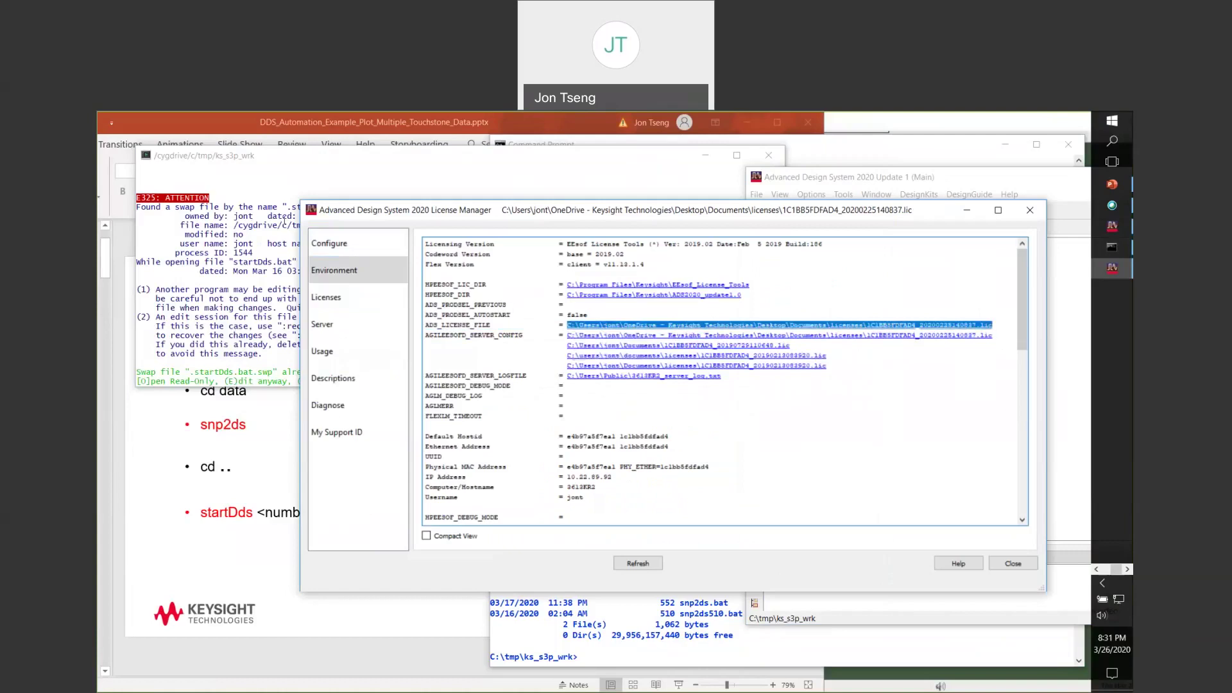
left_click(284, 176)
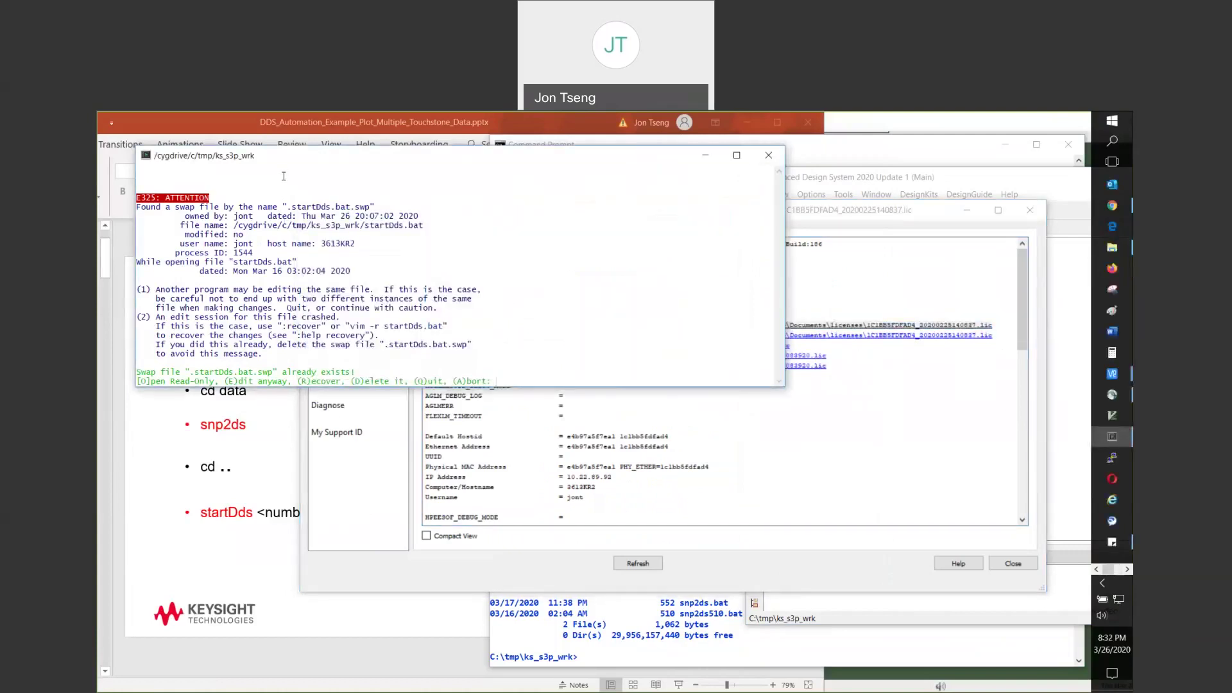
Replace the ADS_LICENSE_FILE placeholder in startDds.bat with the pasted license path and save.
key("e")
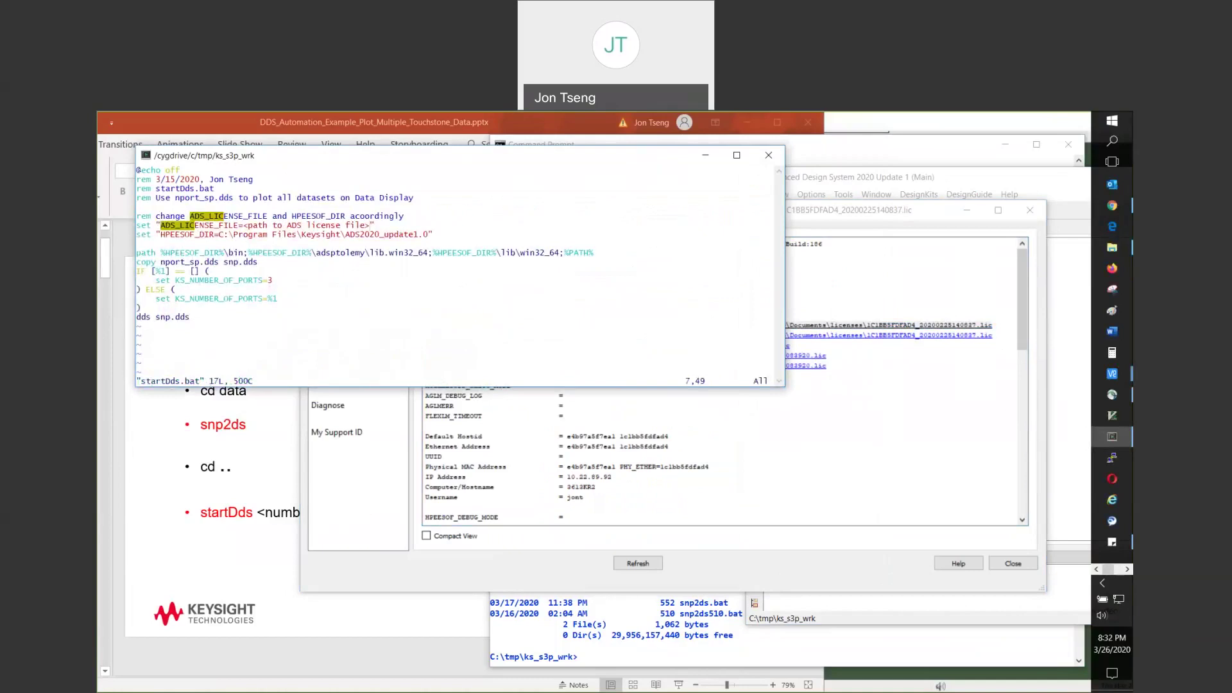
type("n")
type("/")
type("ADS")
type("_LIC")
key("Return")
key("w")
key("shift+c")
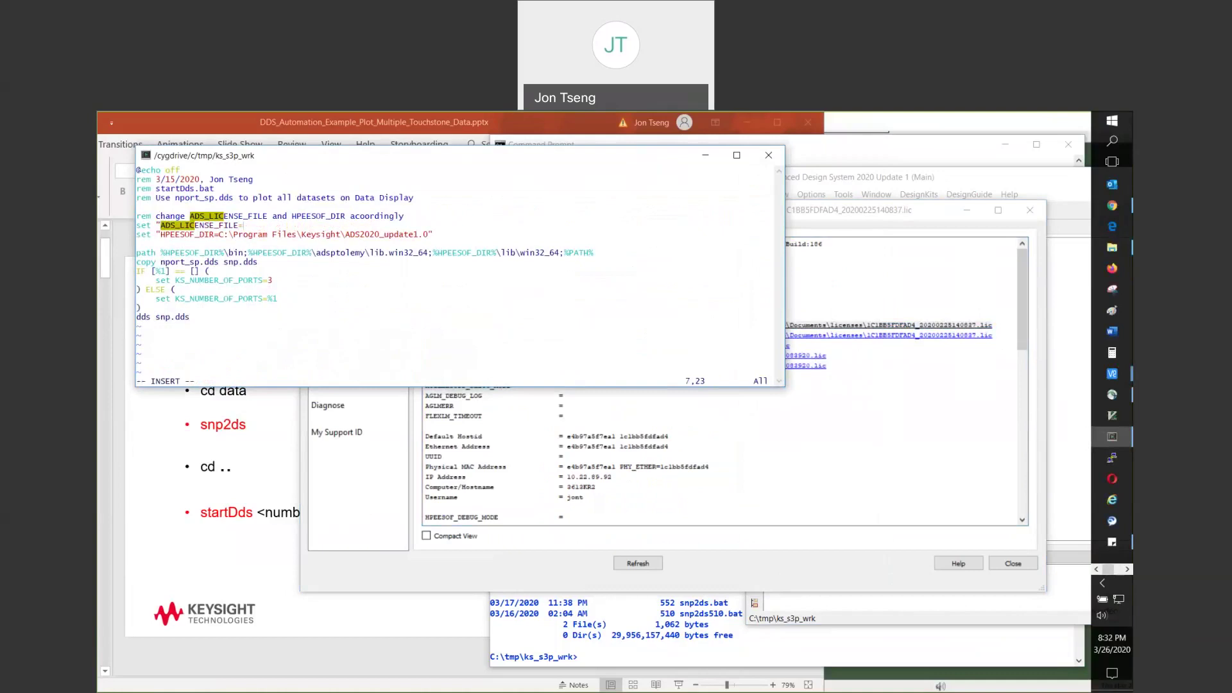
right_click(246, 228)
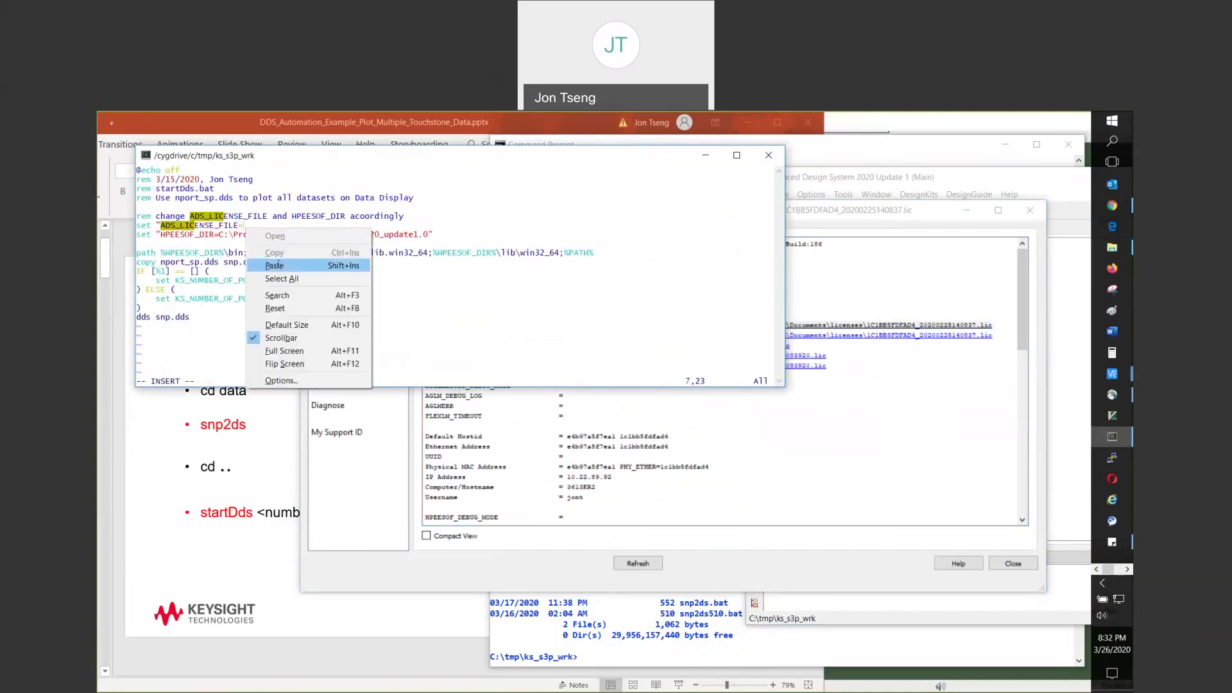
left_click(277, 254)
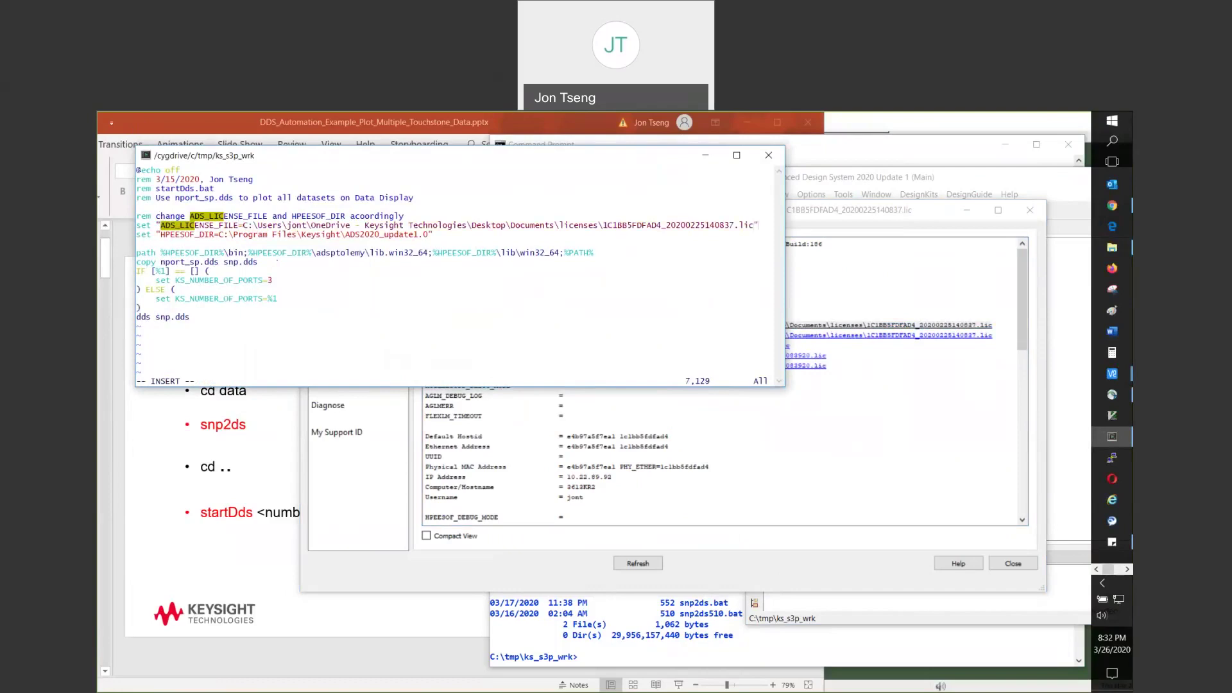
key("Escape")
type(":w!")
key("Return")
Set ADS_LICENSE_FILE to the license path in data/snp2ds.bat, force-save with :w!, and quit vi.
type(":e #")
key("Return")
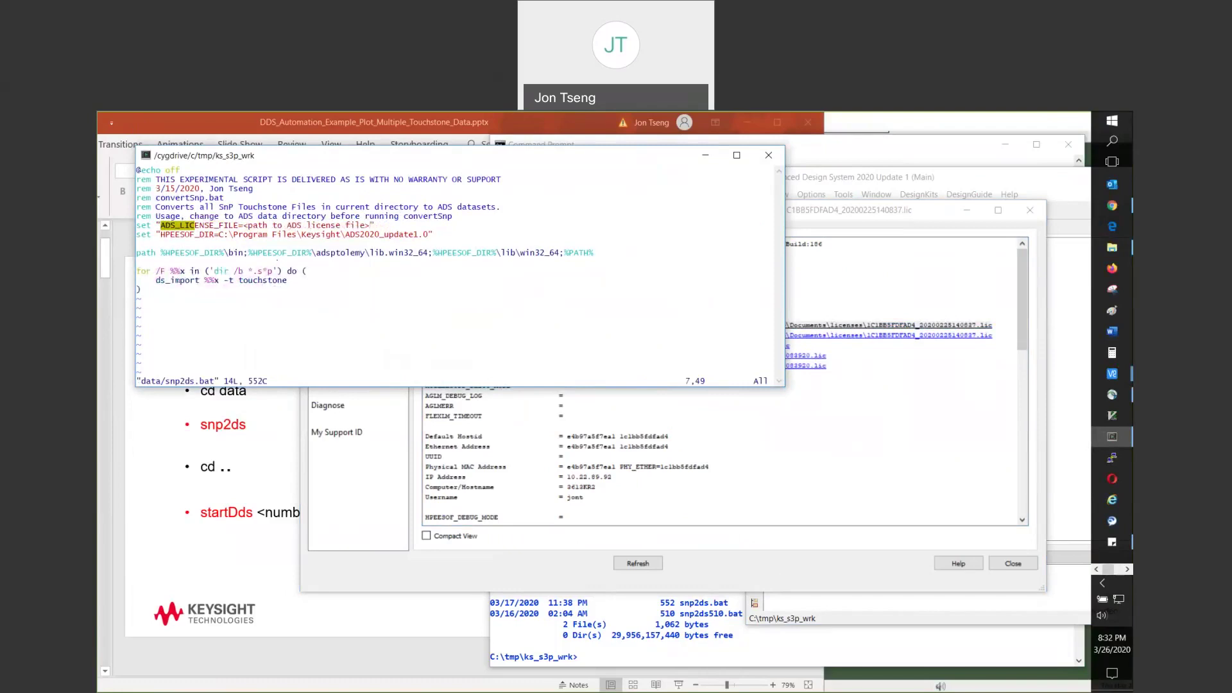
key("n")
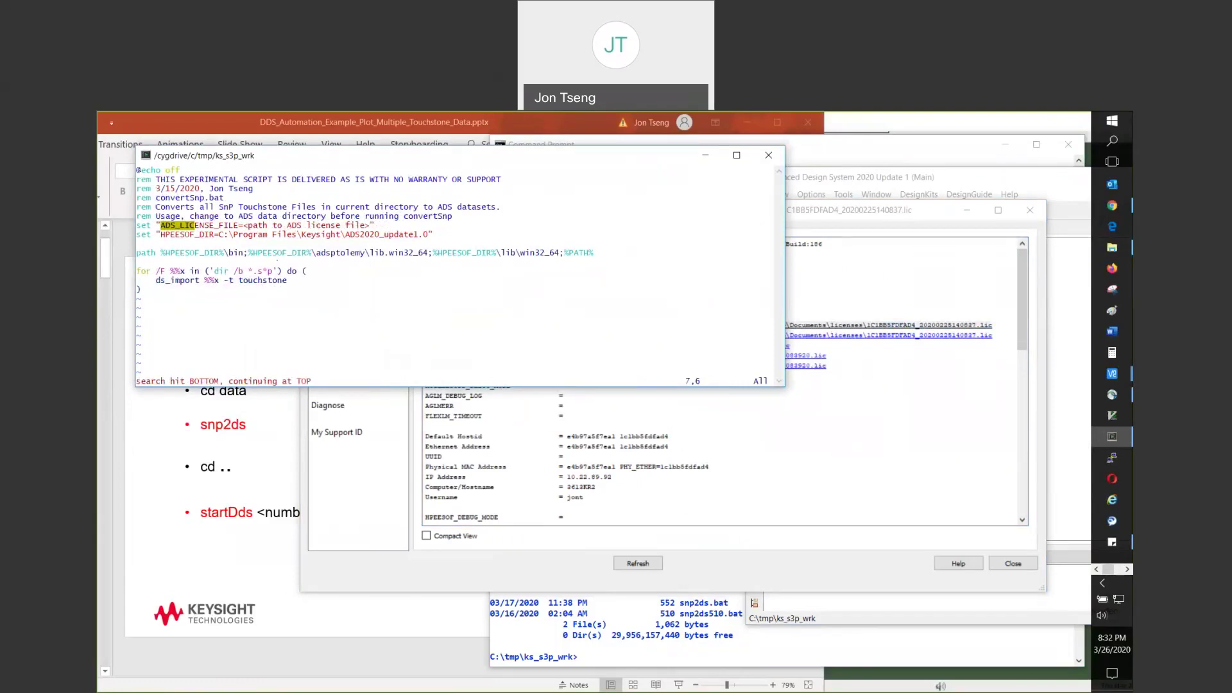
type("wct\"")
key("shift+Insert")
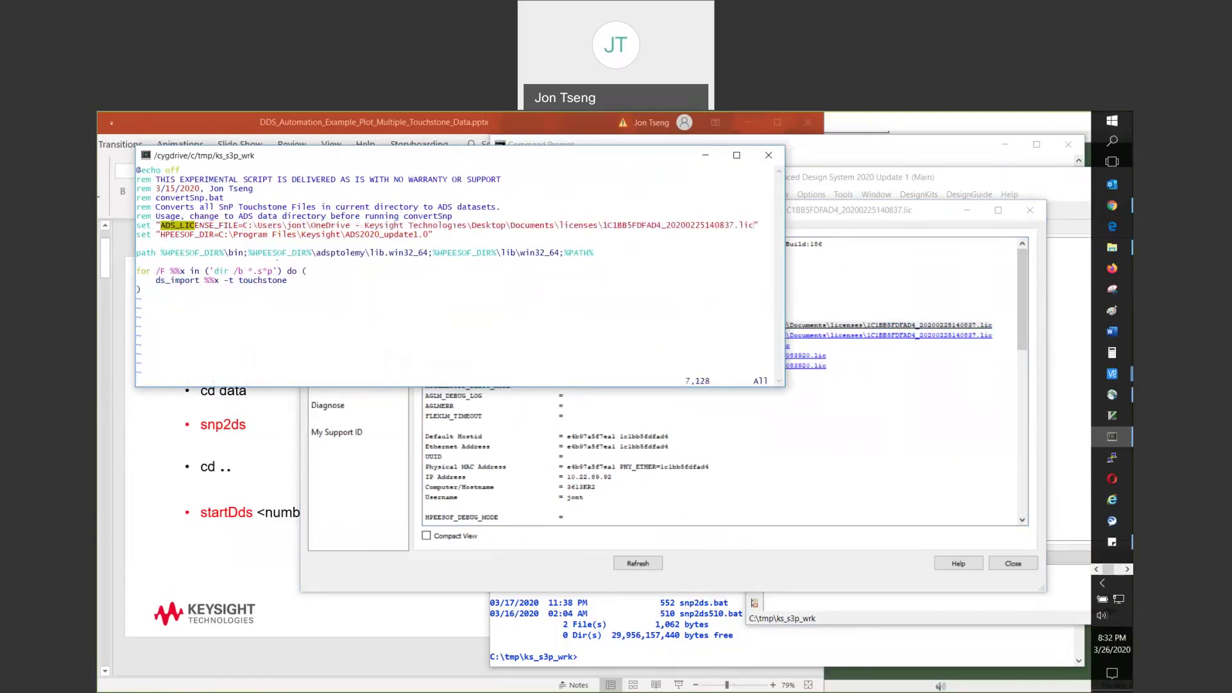
key("Escape")
type(":w!")
key("Return")
type(":q!")
key("Return")
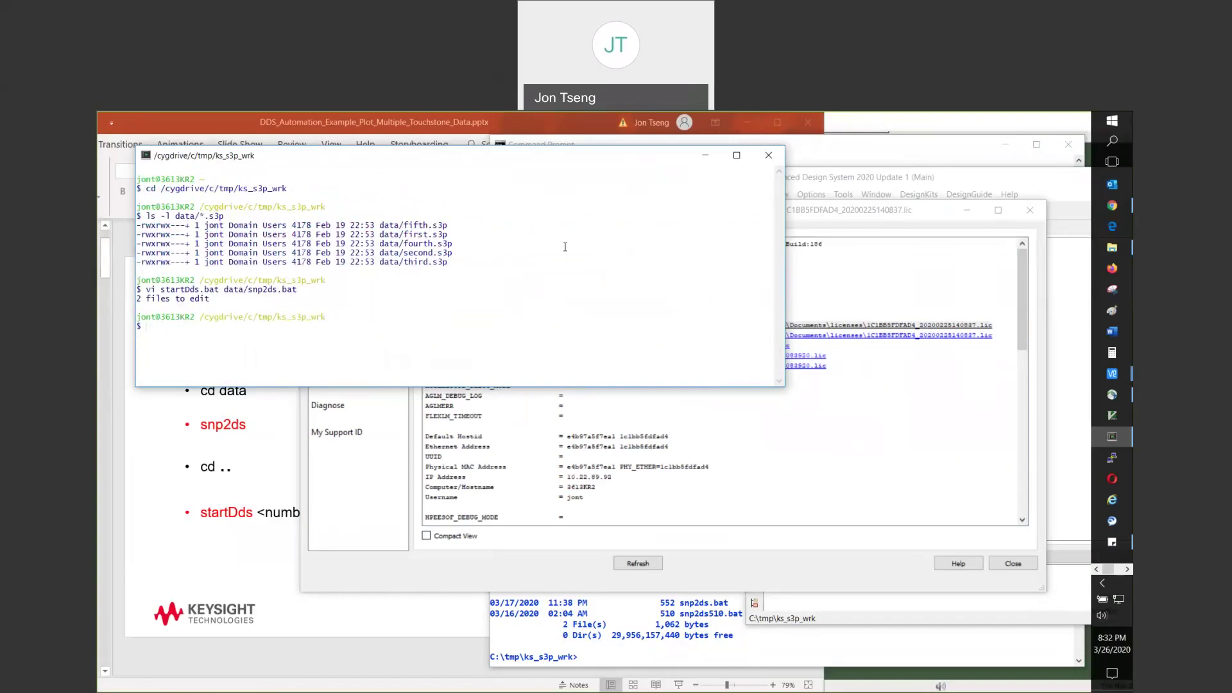
Reopen both batch files in vi and select the HPEESOF_DIR value in startDds.bat.
key("Up")
key("Return")
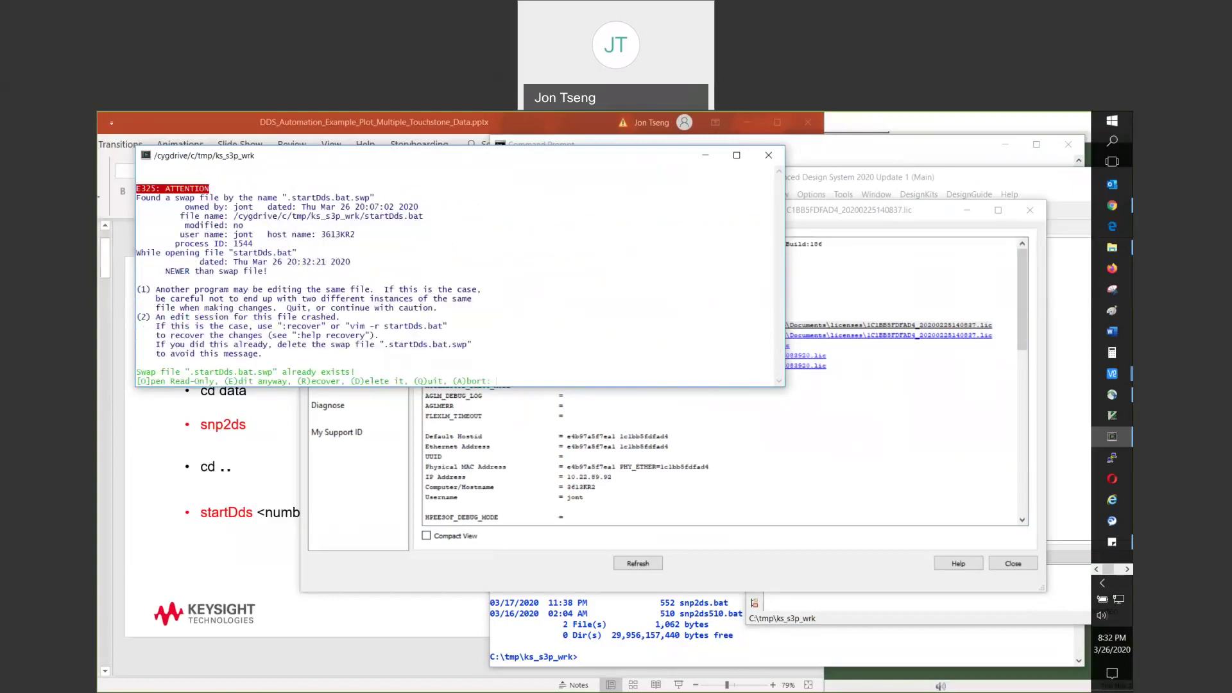
key("e")
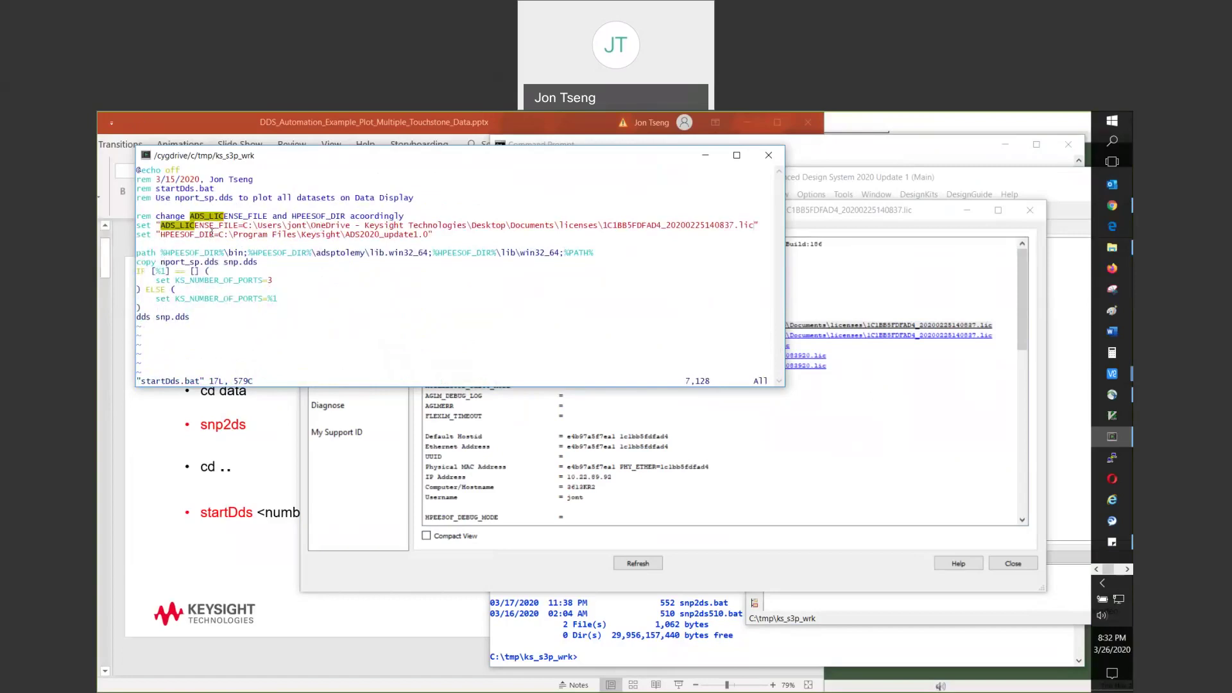
left_click_drag(212, 232, 422, 235)
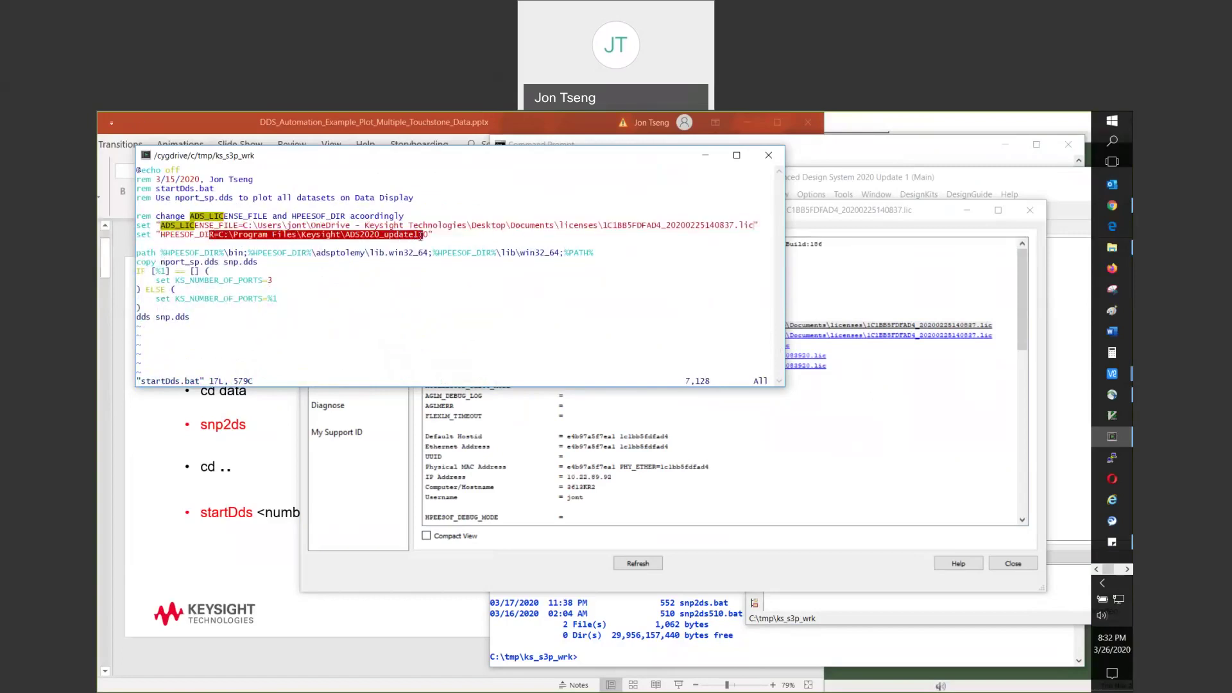
left_click(812, 615)
Close the License Manager and look up HPEESOF_DIR in the Configuration Explorer.
left_click(1006, 238)
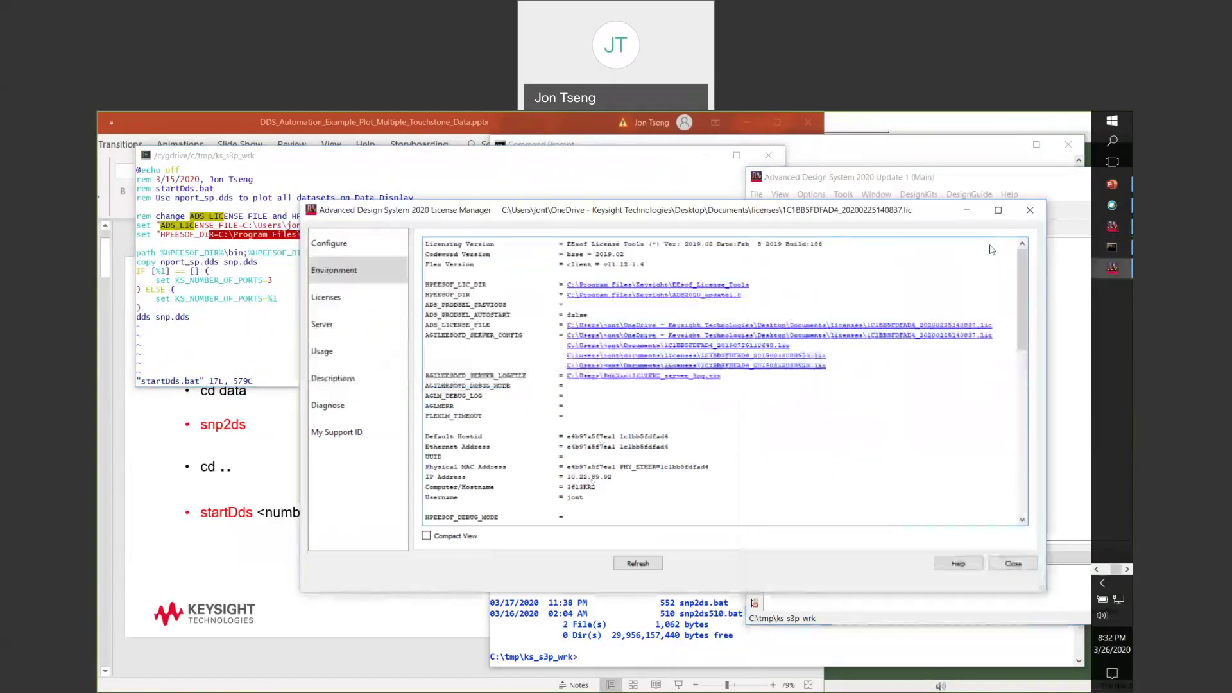
left_click(1030, 210)
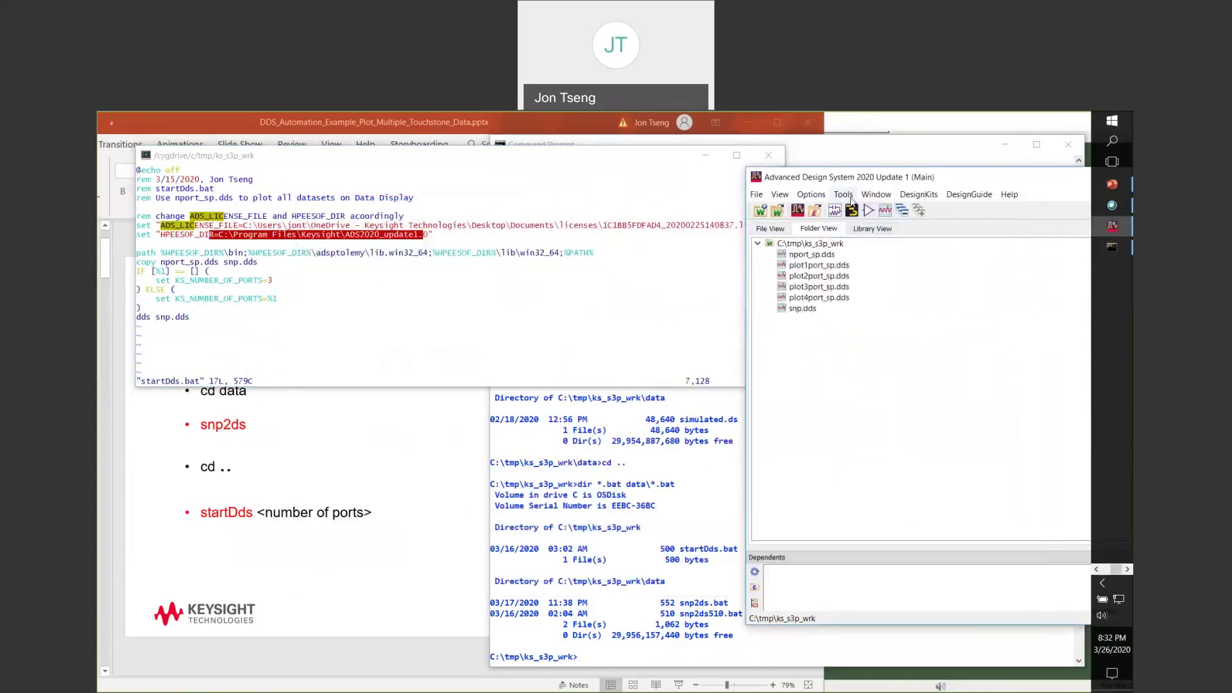
left_click(844, 195)
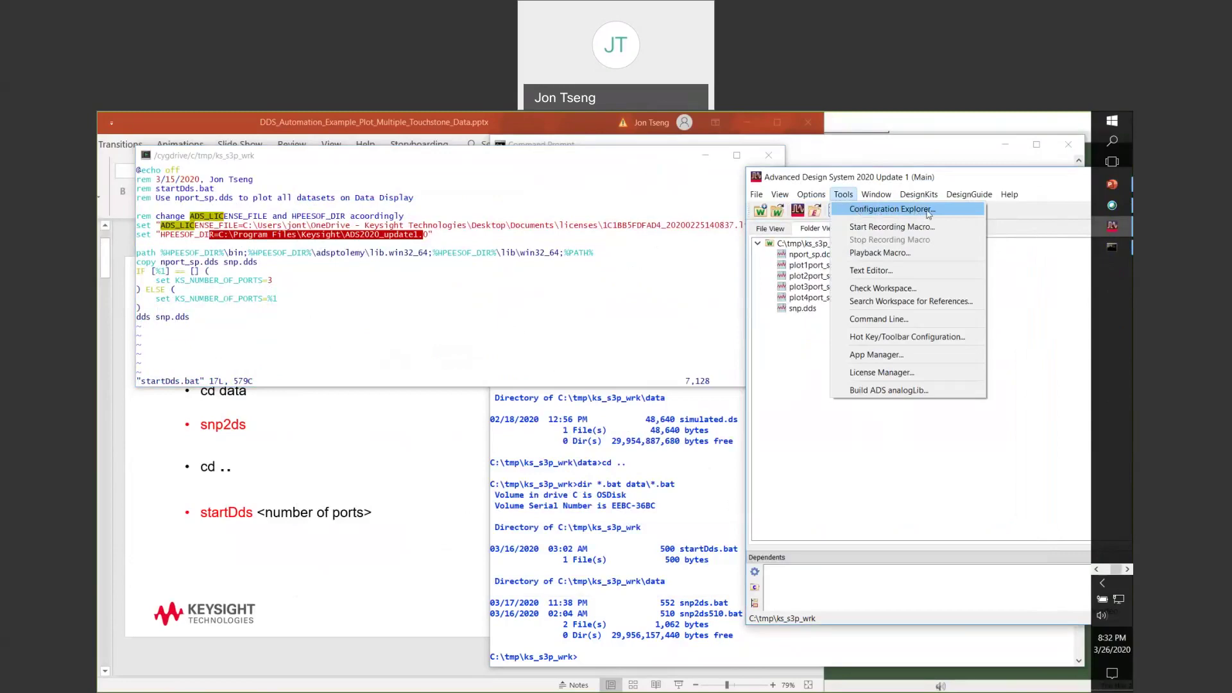
left_click(892, 209)
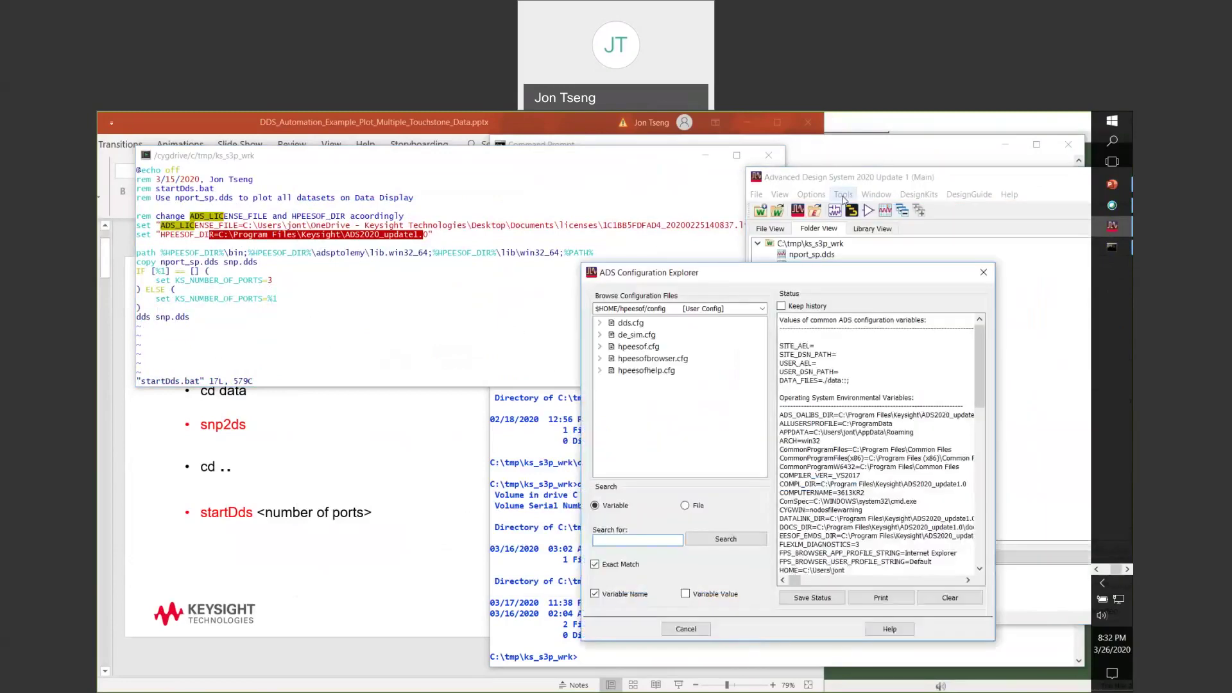
left_click(641, 539)
type("HPEESOF_DIR")
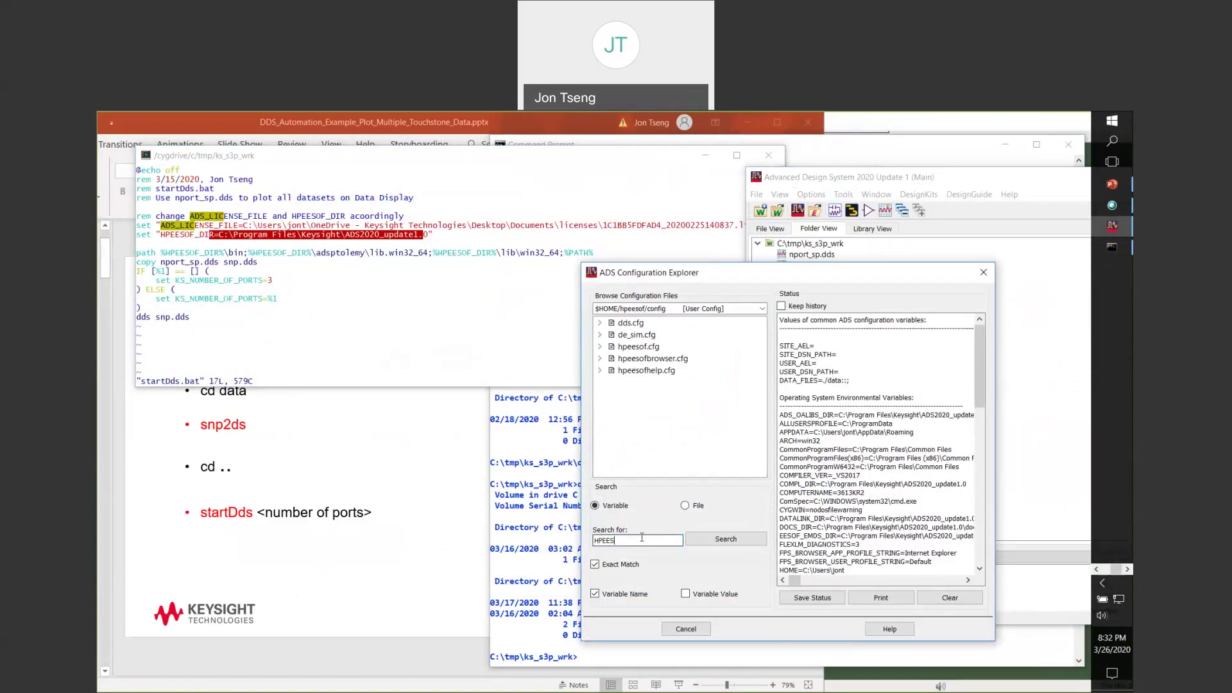
left_click(718, 542)
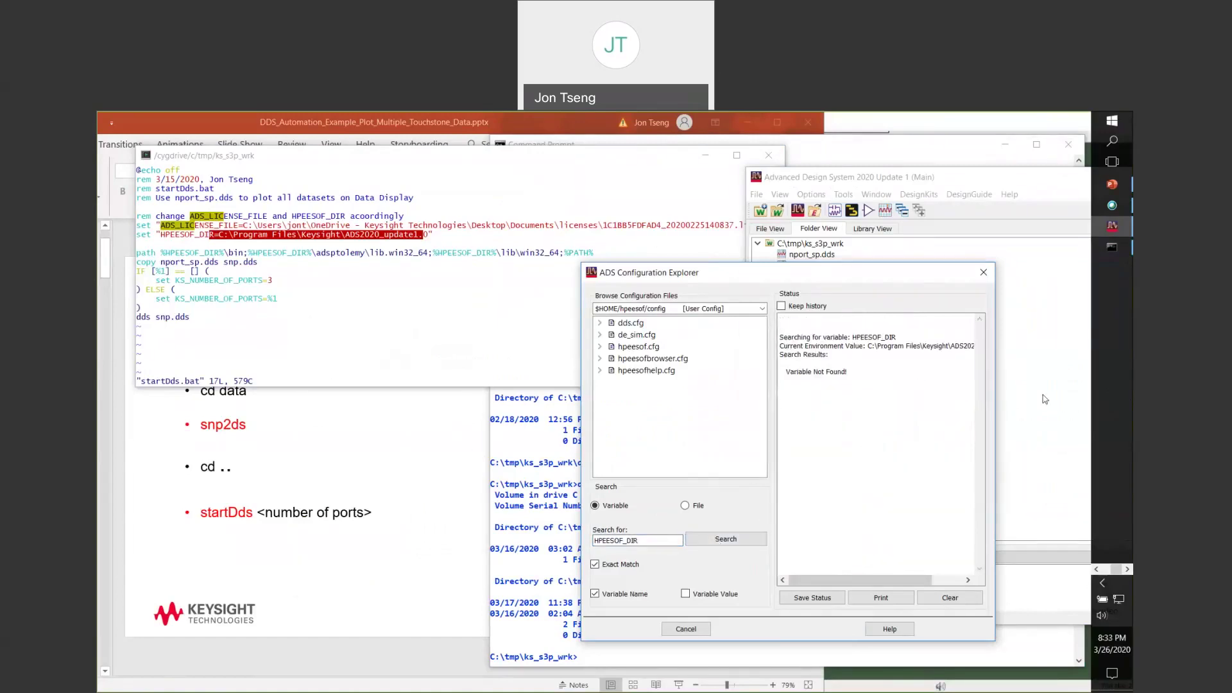
Copy the HPEESOF_DIR value C:\Program Files\Keysight\ADS2020_update1.0 from the Configuration Explorer.
left_click_drag(997, 394, 1081, 393)
left_click_drag(583, 439, 428, 482)
left_click_drag(849, 346, 977, 352)
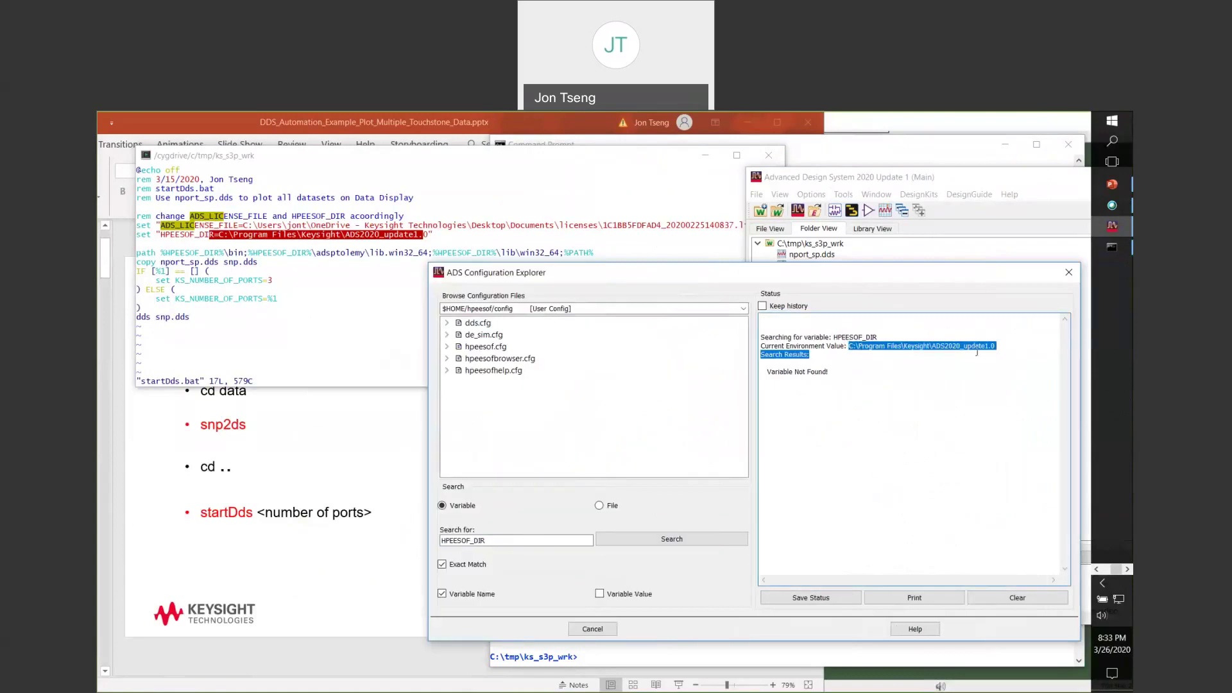
right_click(977, 352)
left_click(978, 354)
left_click(978, 352)
left_click_drag(848, 346, 994, 349)
right_click(994, 349)
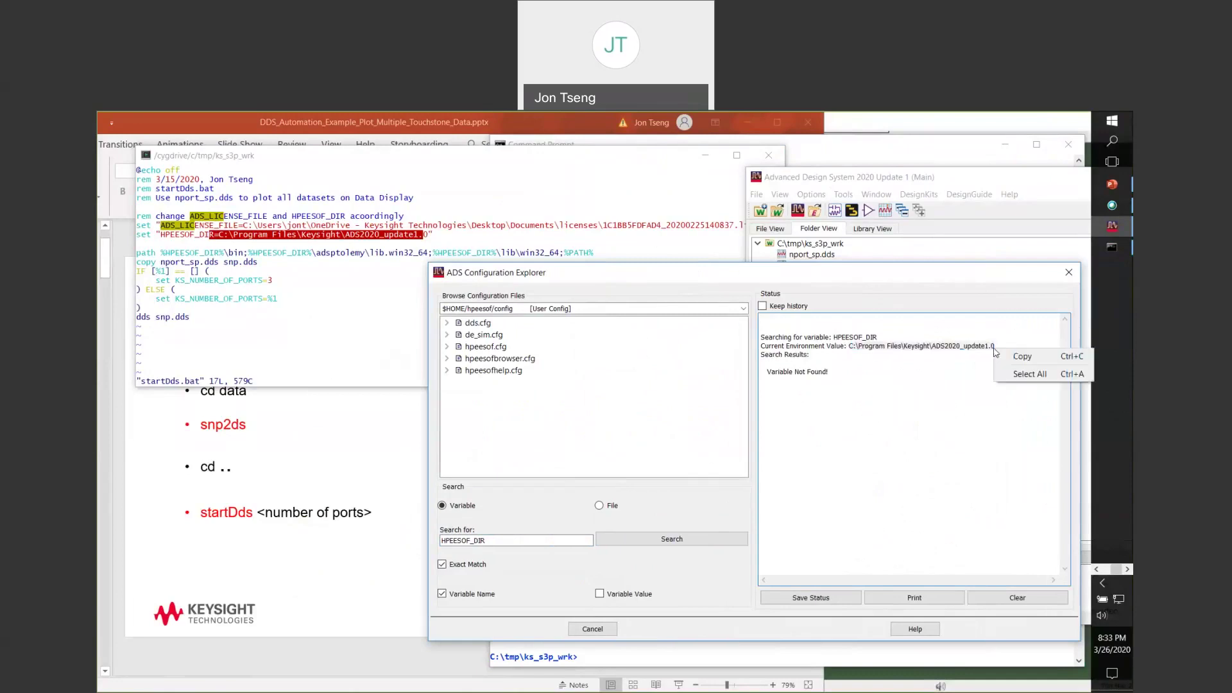
left_click(1021, 355)
Check the HPEESOF_DIR lines in startDds.bat and data/snp2ds.bat, then quit vi.
left_click(314, 262)
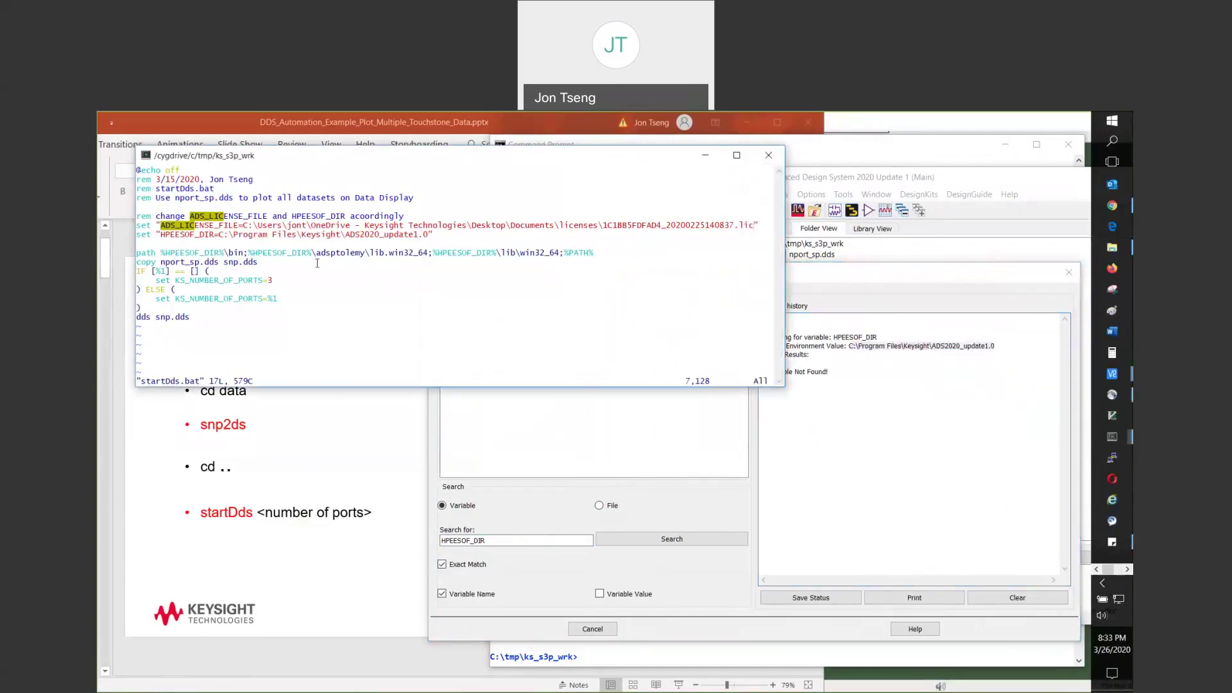
key("j")
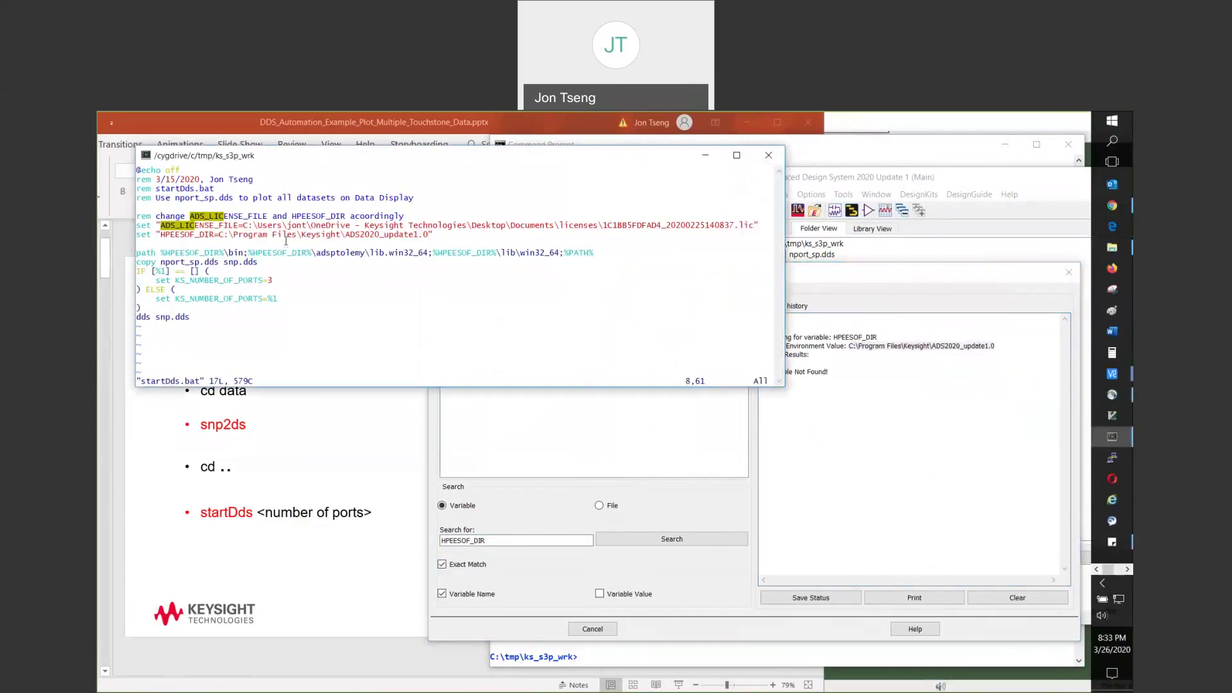
left_click_drag(304, 249, 357, 240)
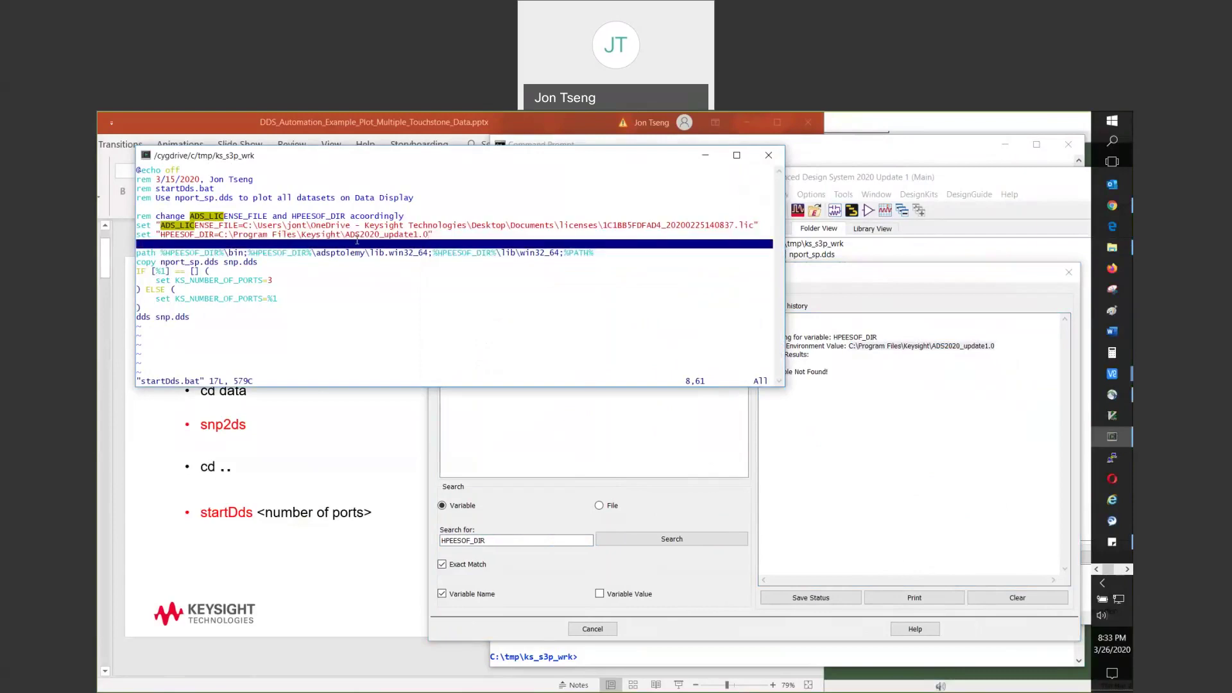
type(":e data/snp2ds.bat")
key("Return")
type("k:q")
key("Return")
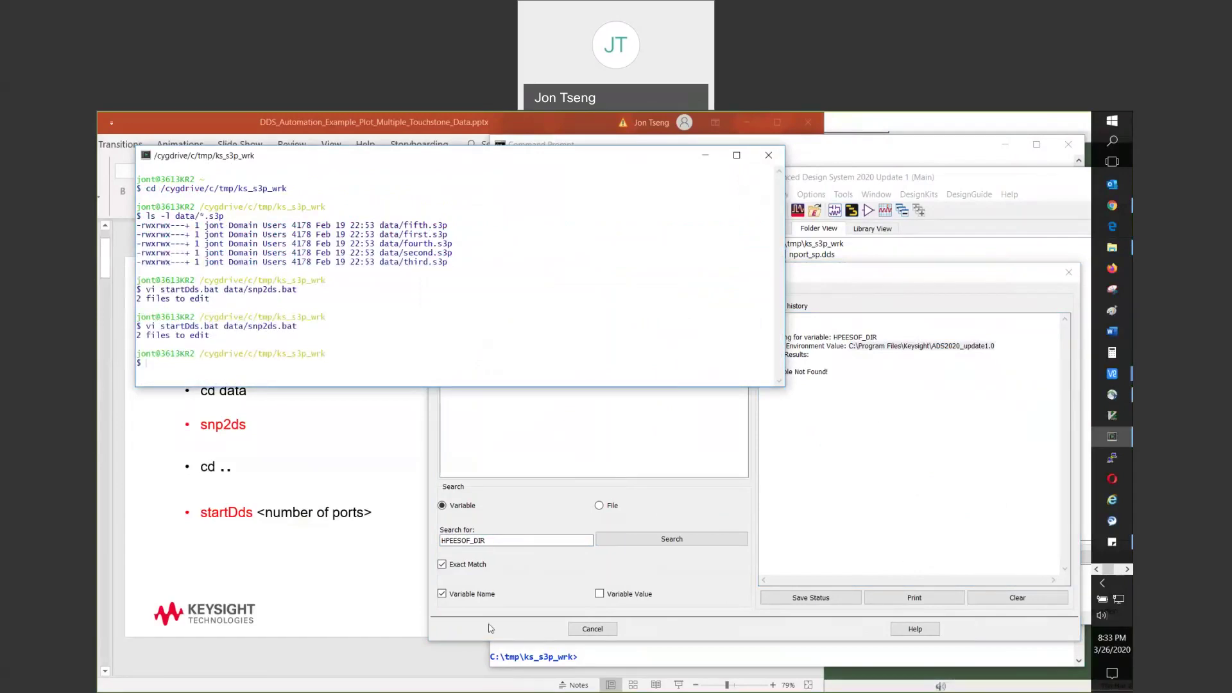
In Command Prompt, move into the data folder and list its existing .ds datasets.
left_click(598, 661)
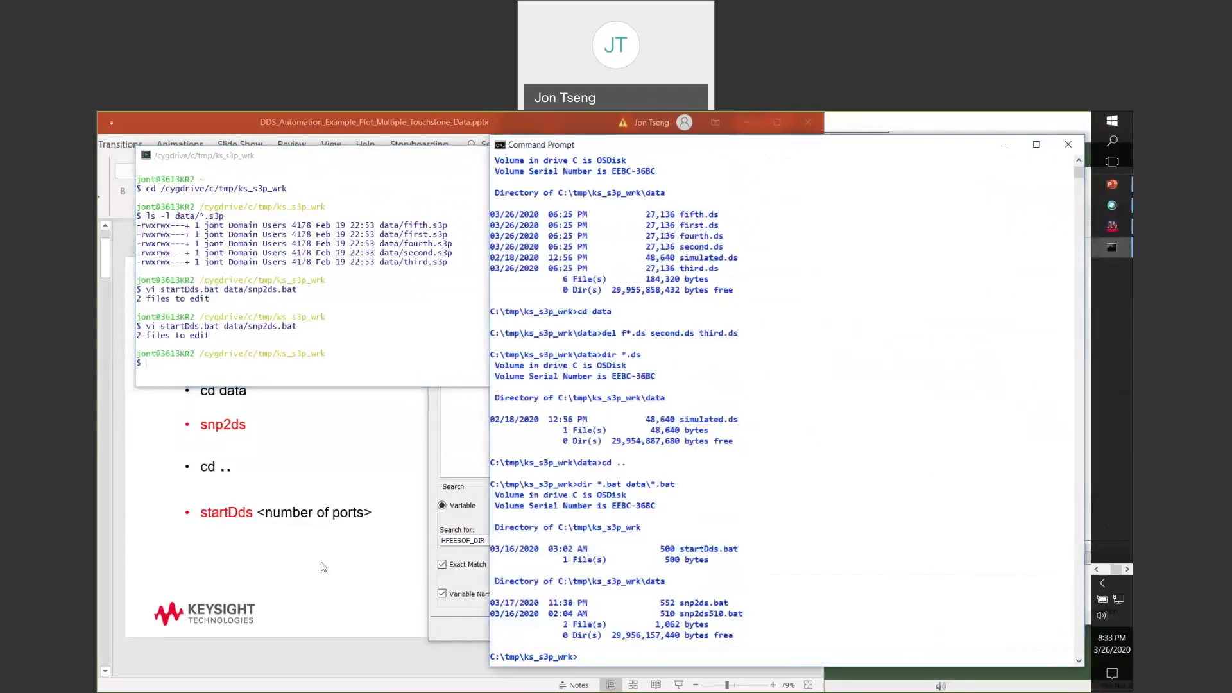
left_click(324, 568)
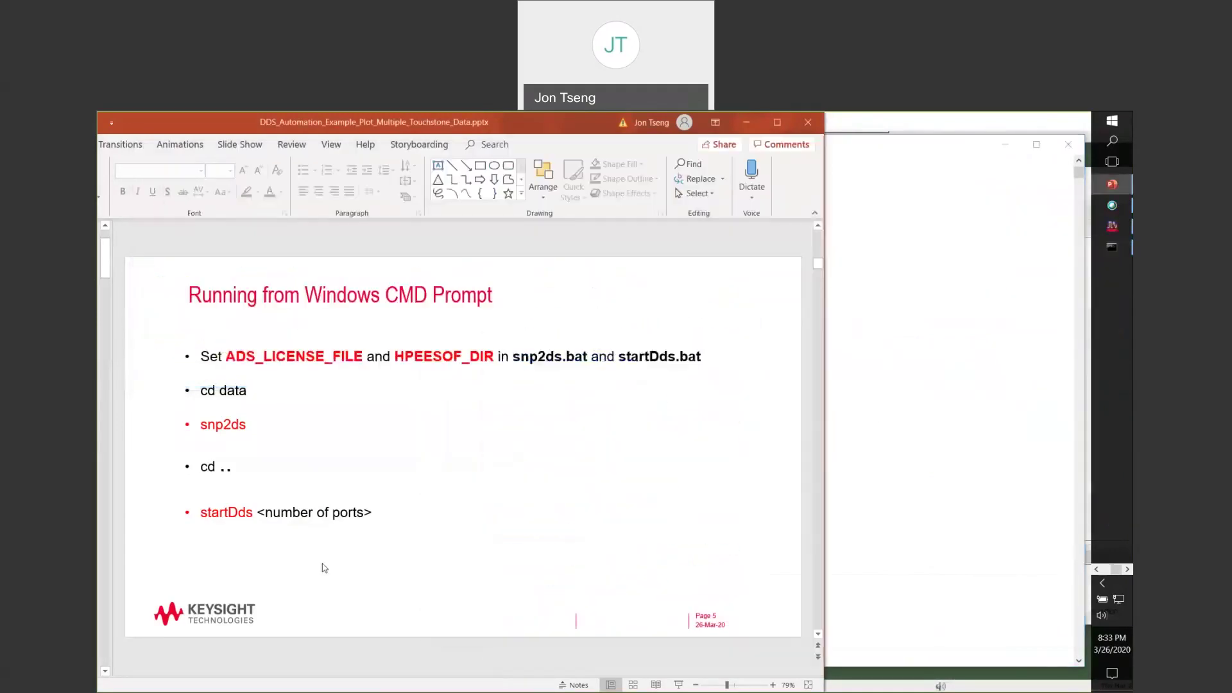
left_click(1112, 247)
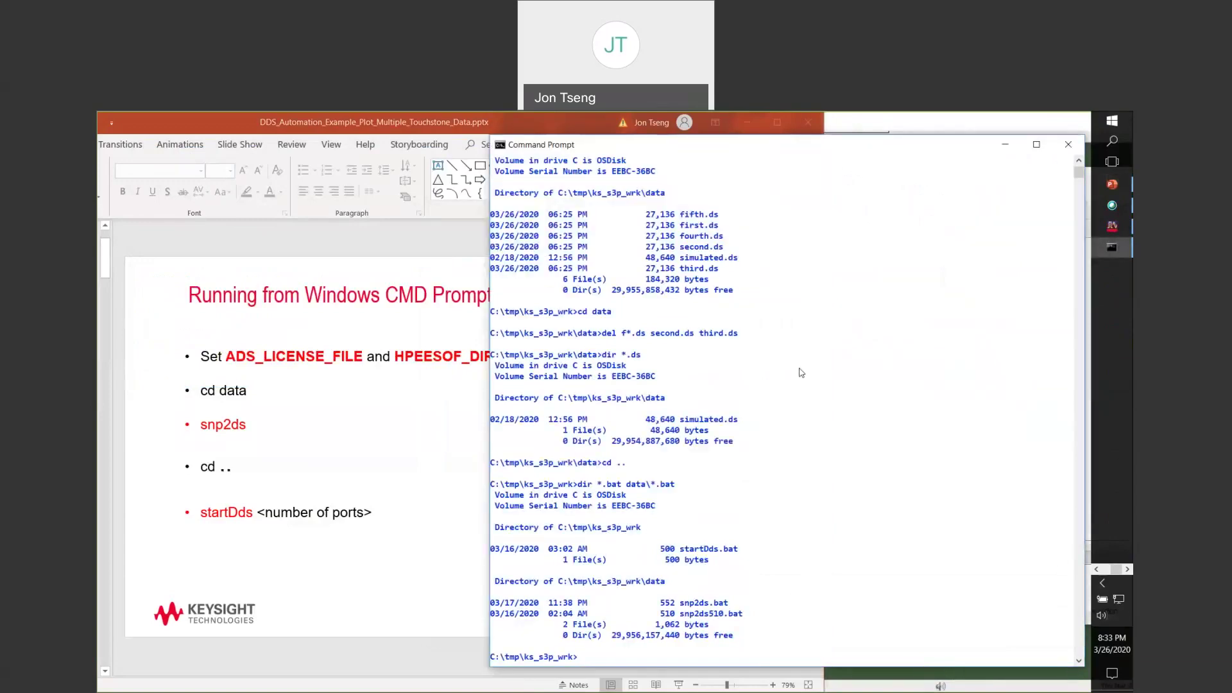
type("cd data")
key("Return")
type("dir *.ds")
key("Return")
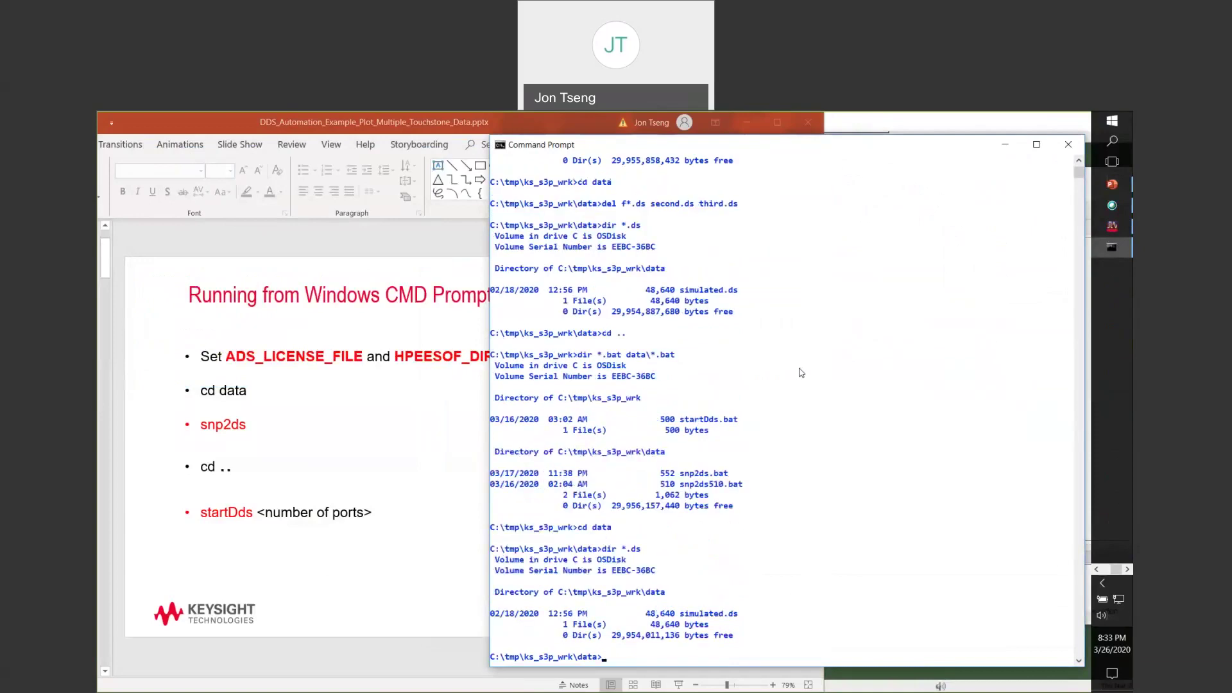
Run snp2ds to recreate the five datasets, confirm them, and start startDds from ks_s3p_wrk.
type("snp2ds")
key("Return")
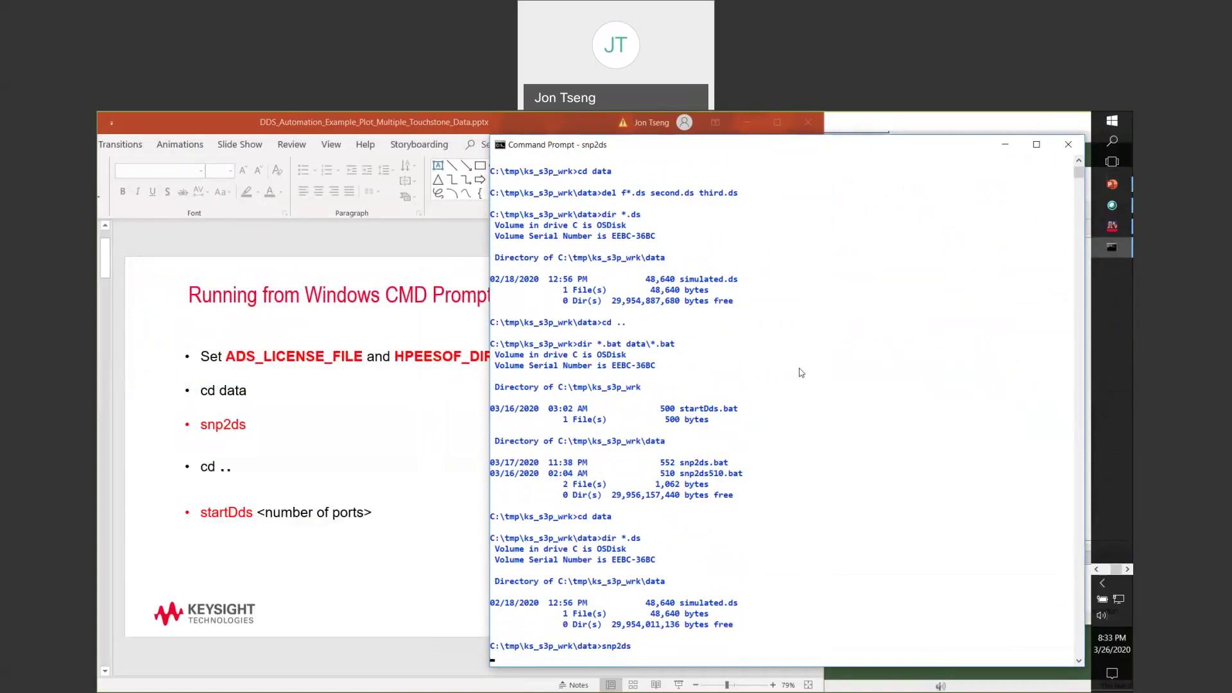
type("dir *.ds")
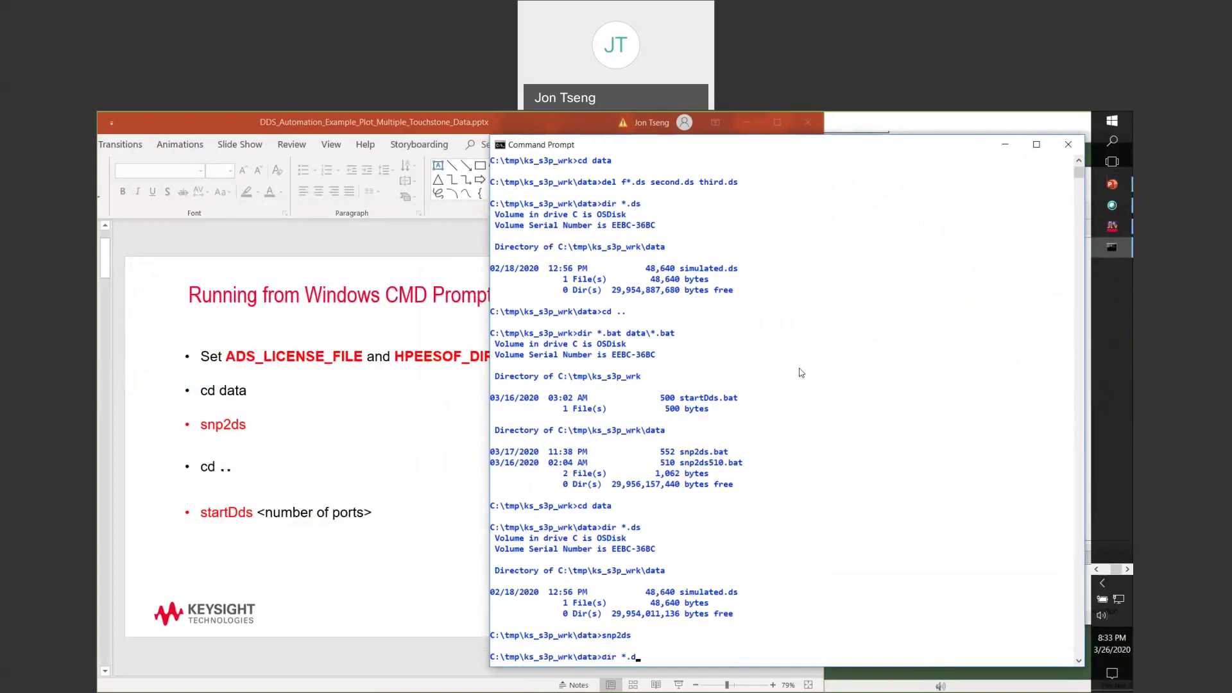
key("Return")
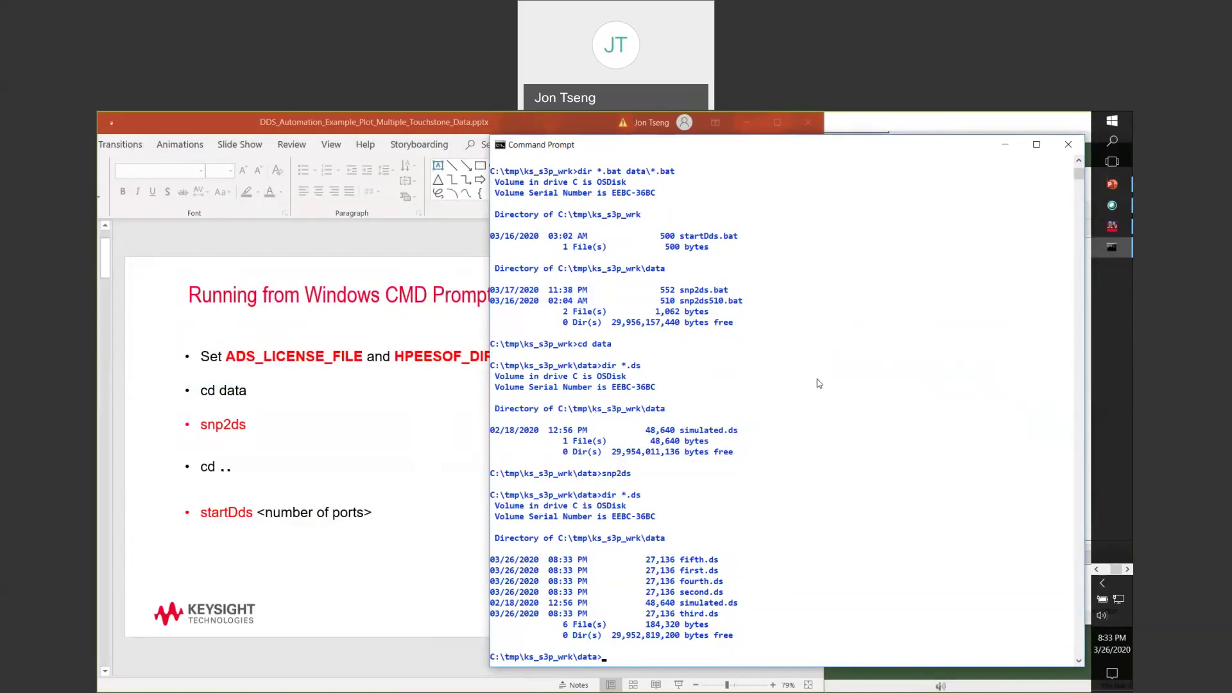
type("cd ..")
key("Return")
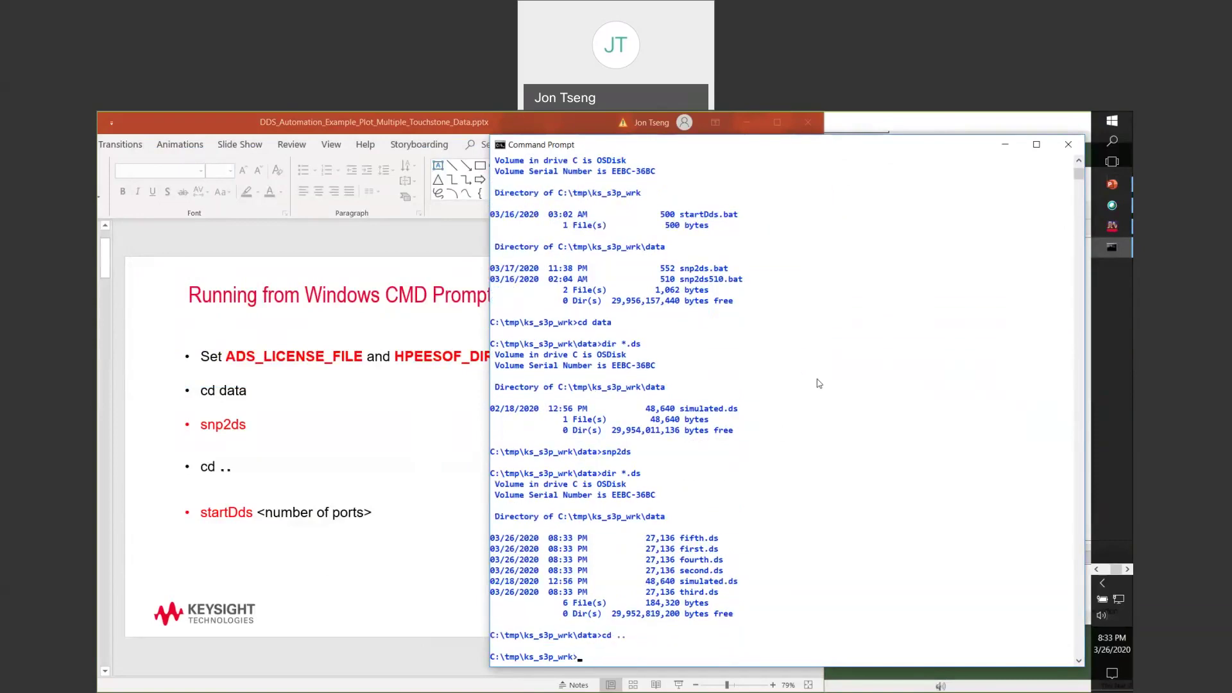
type("startDds")
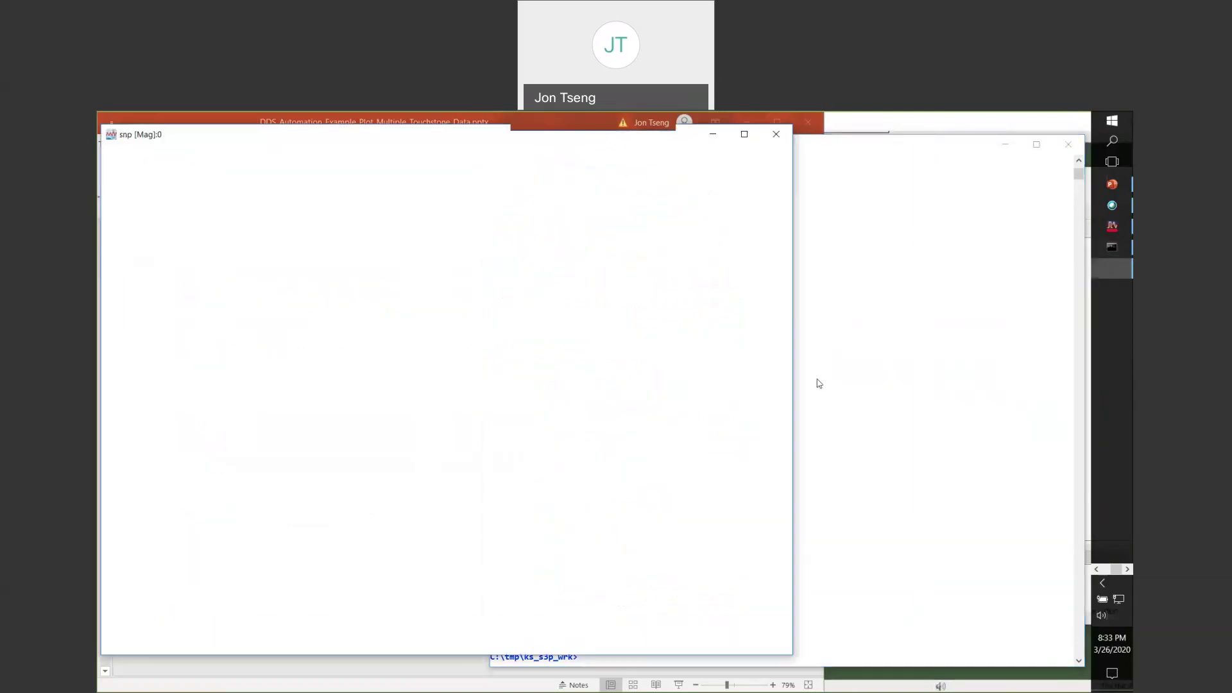
Maximize the Data Display and fit the Equations and Mag pages with View All.
left_click(745, 134)
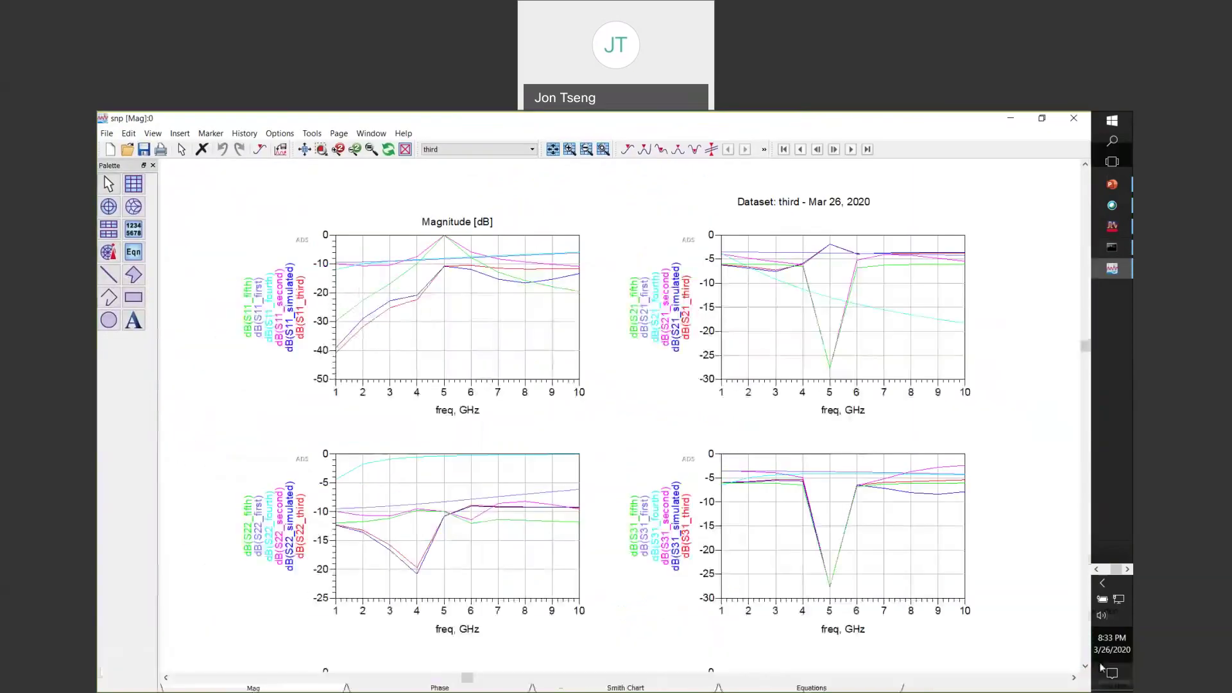
left_click(843, 688)
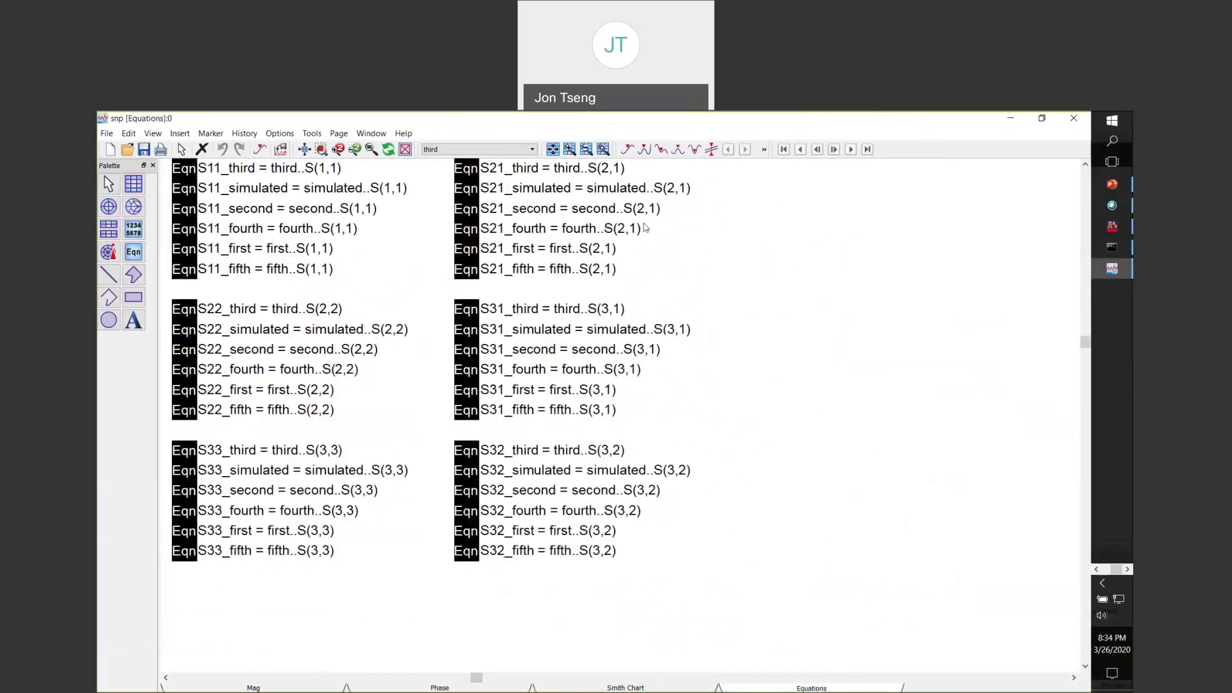
left_click(304, 150)
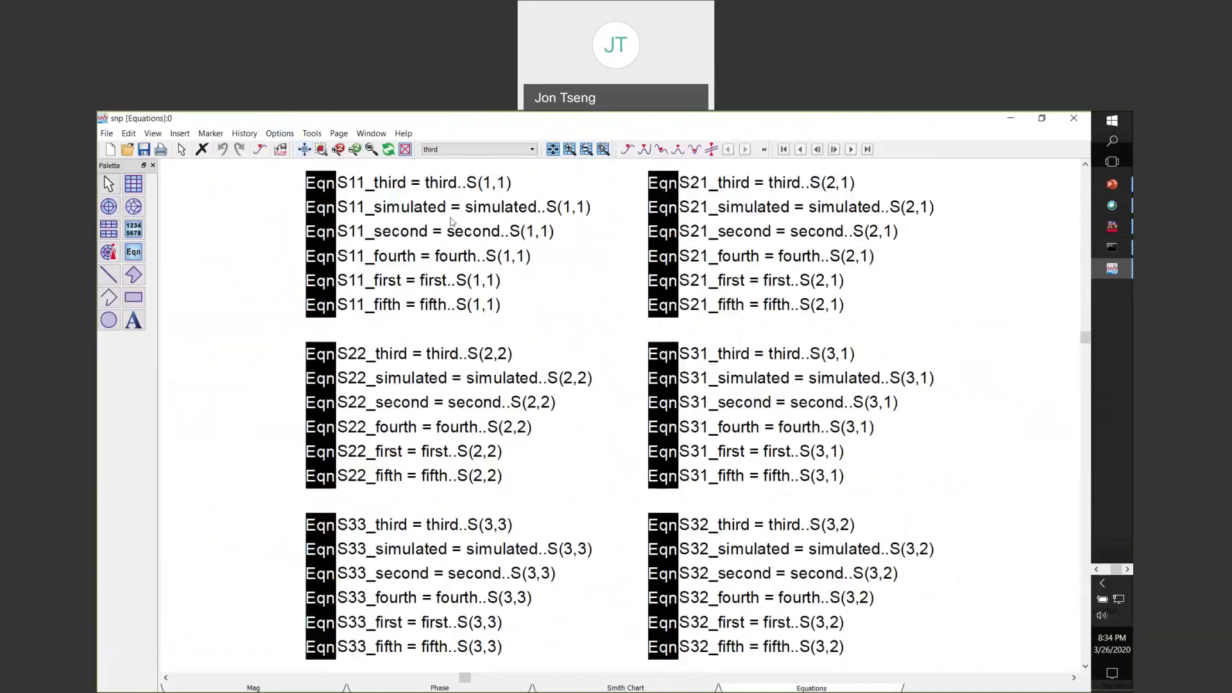
left_click(283, 688)
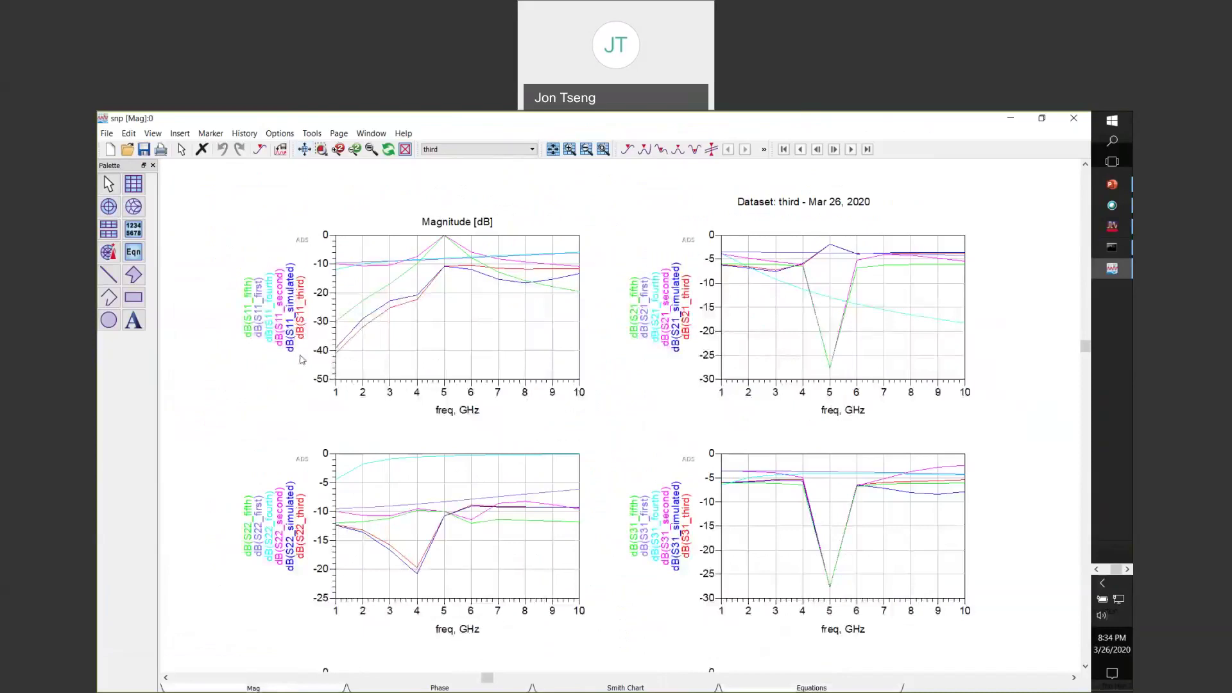
left_click(300, 150)
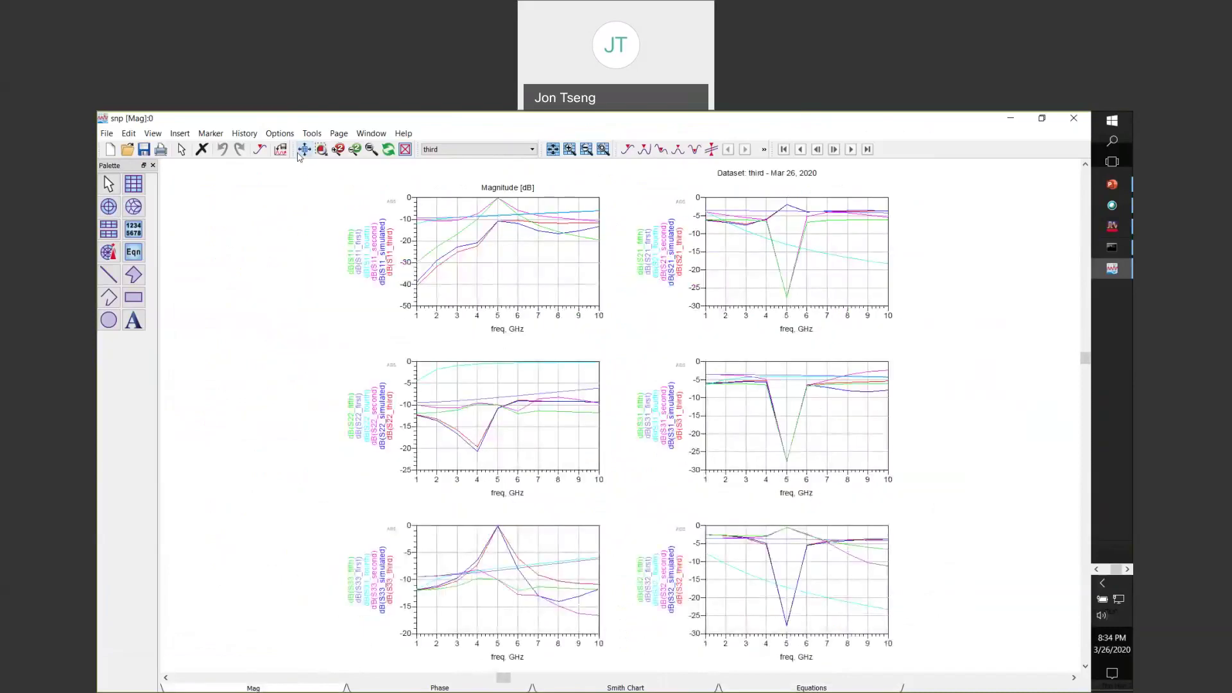
Browse the Phase, Equations and Mag pages, then fit all six Smith charts into view.
left_click(437, 688)
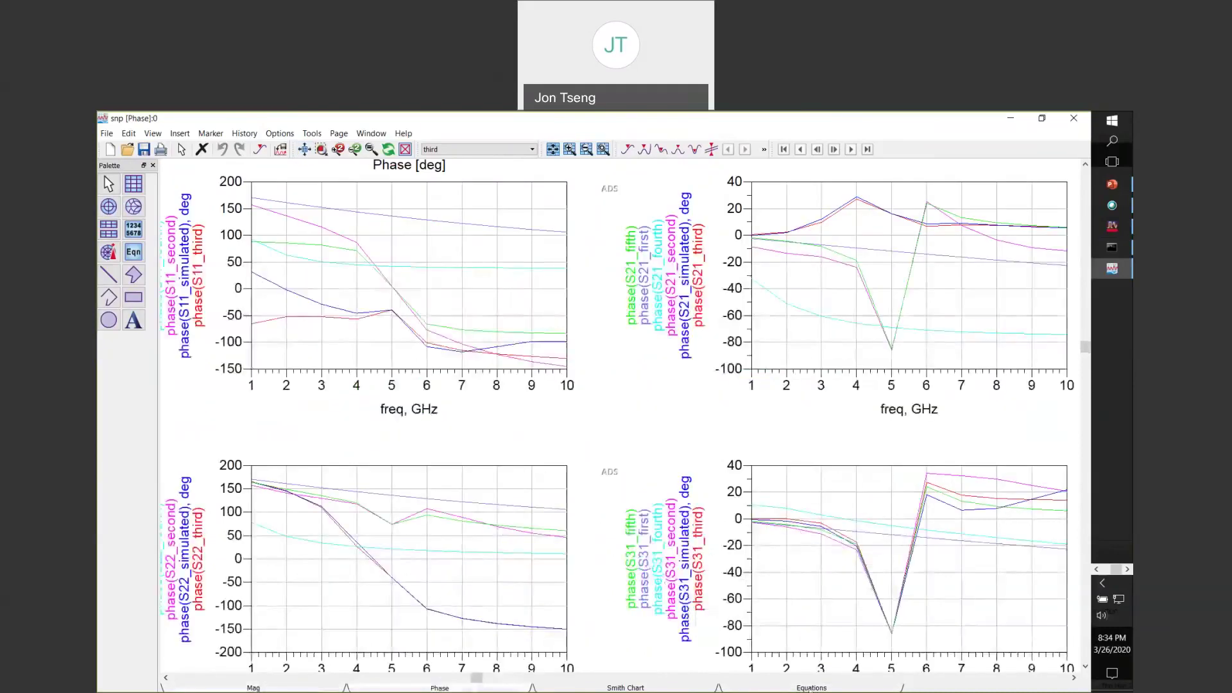
left_click(811, 688)
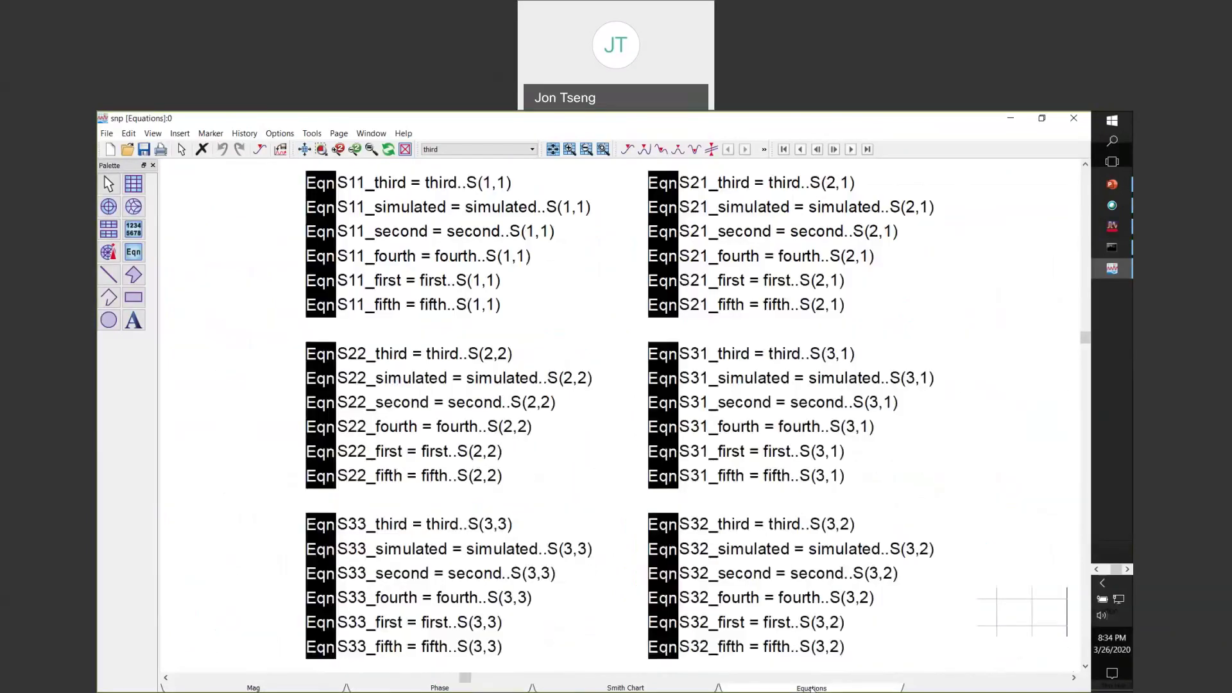
left_click(257, 688)
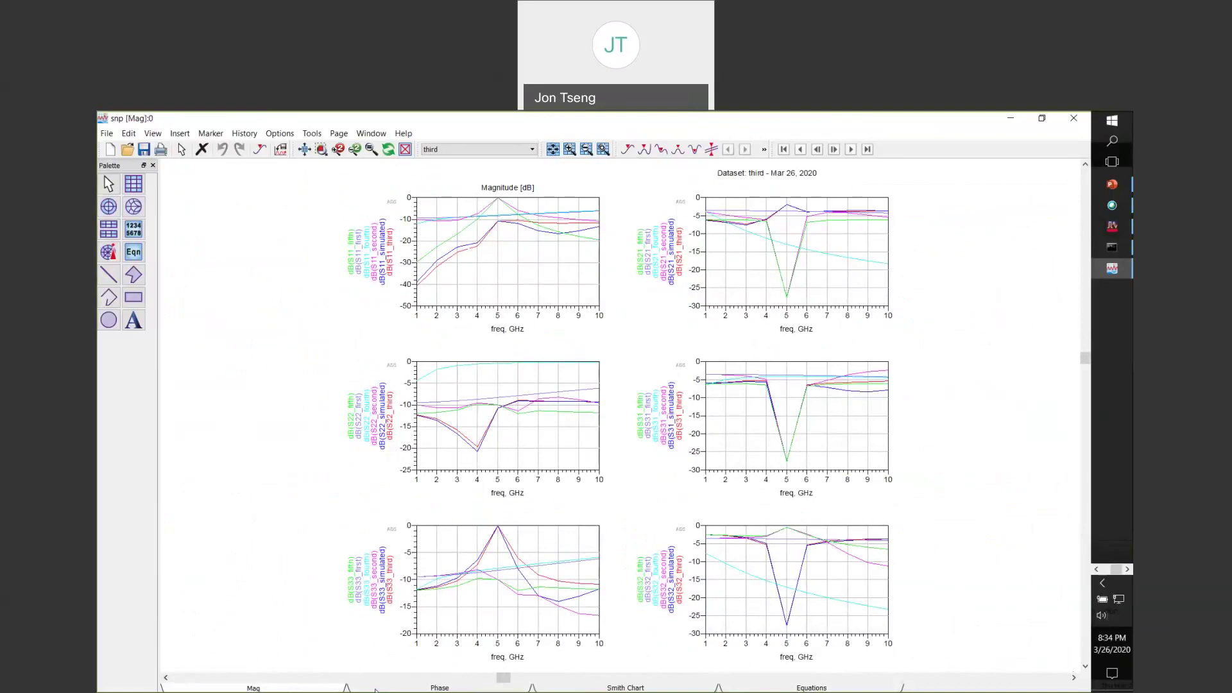
left_click(379, 688)
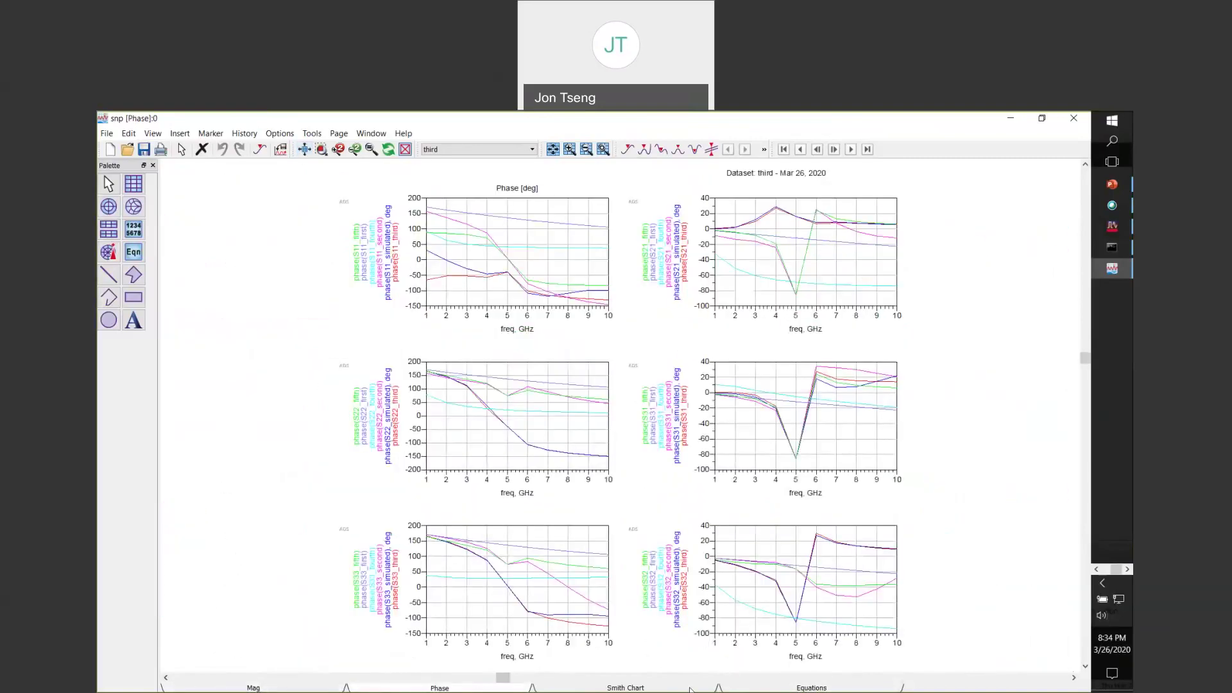
left_click(690, 687)
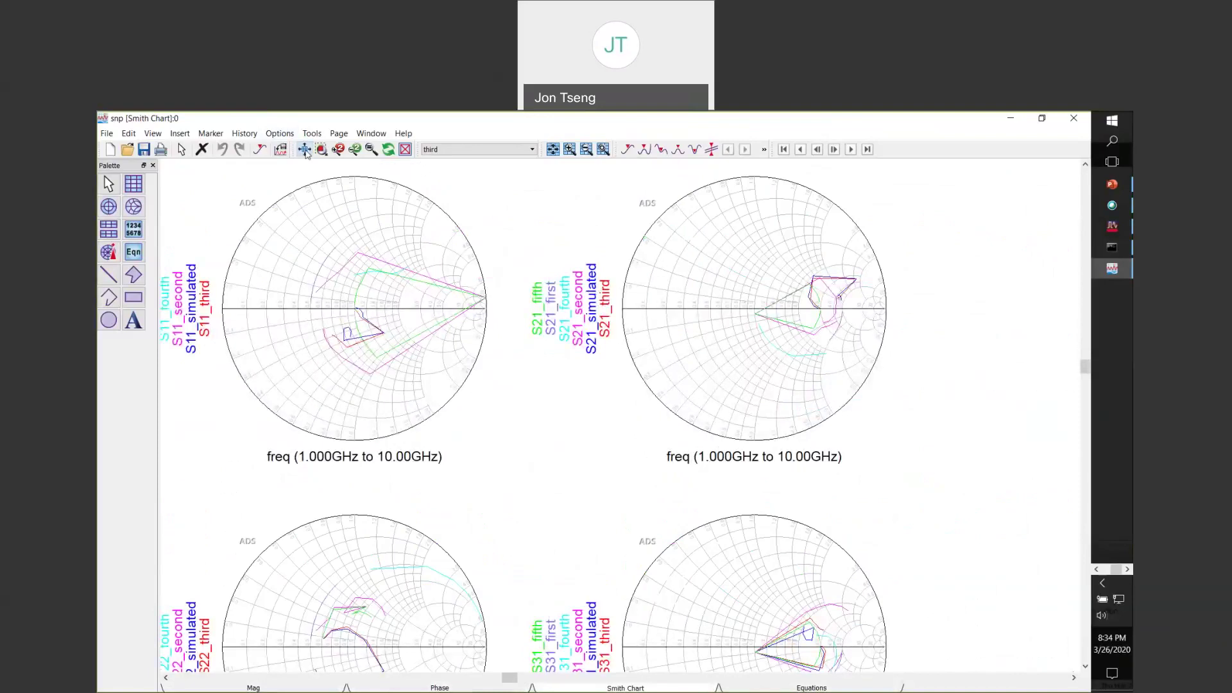
left_click(305, 150)
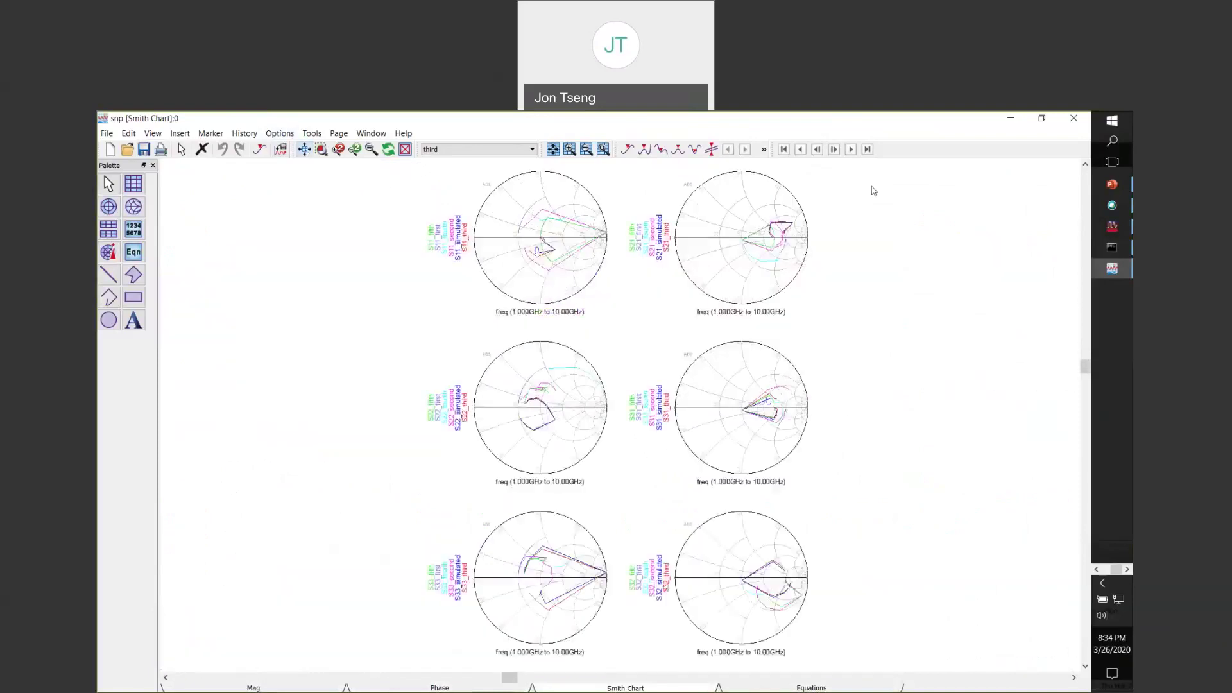
Close the Data Display and list the 4-port Touchstone files and any datasets in p4\data.
left_click(1073, 119)
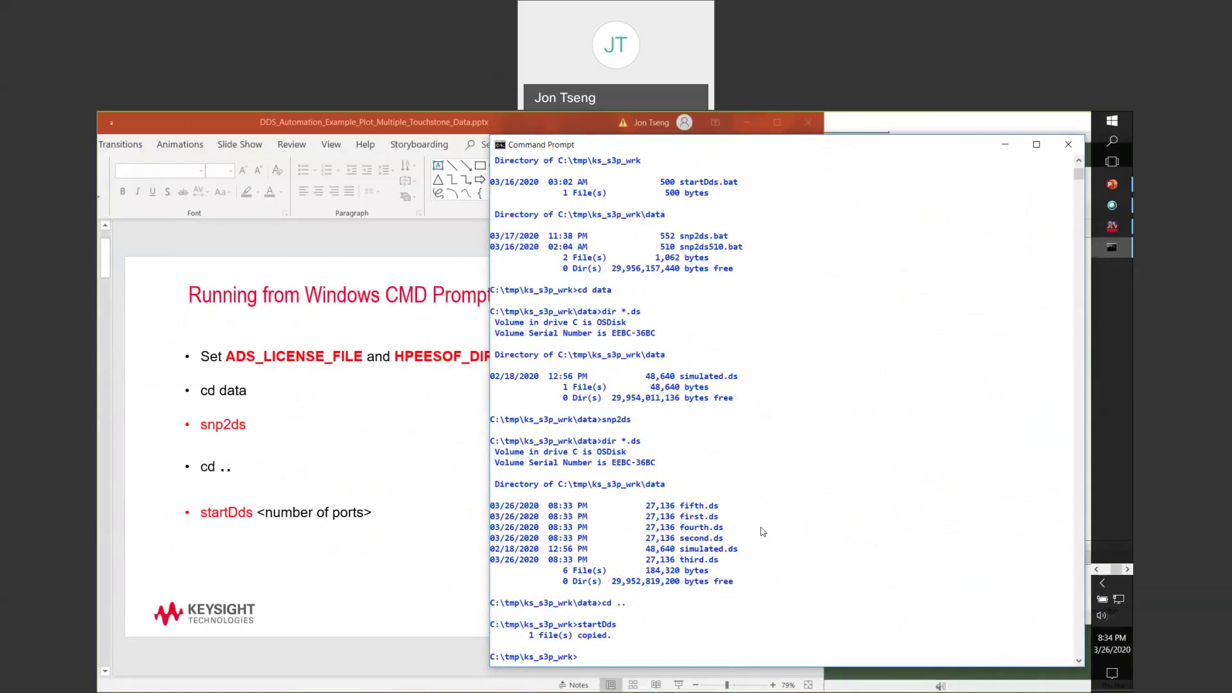
type("cd p4\\data")
key("Return")
type("dir *.s*p")
key("Return")
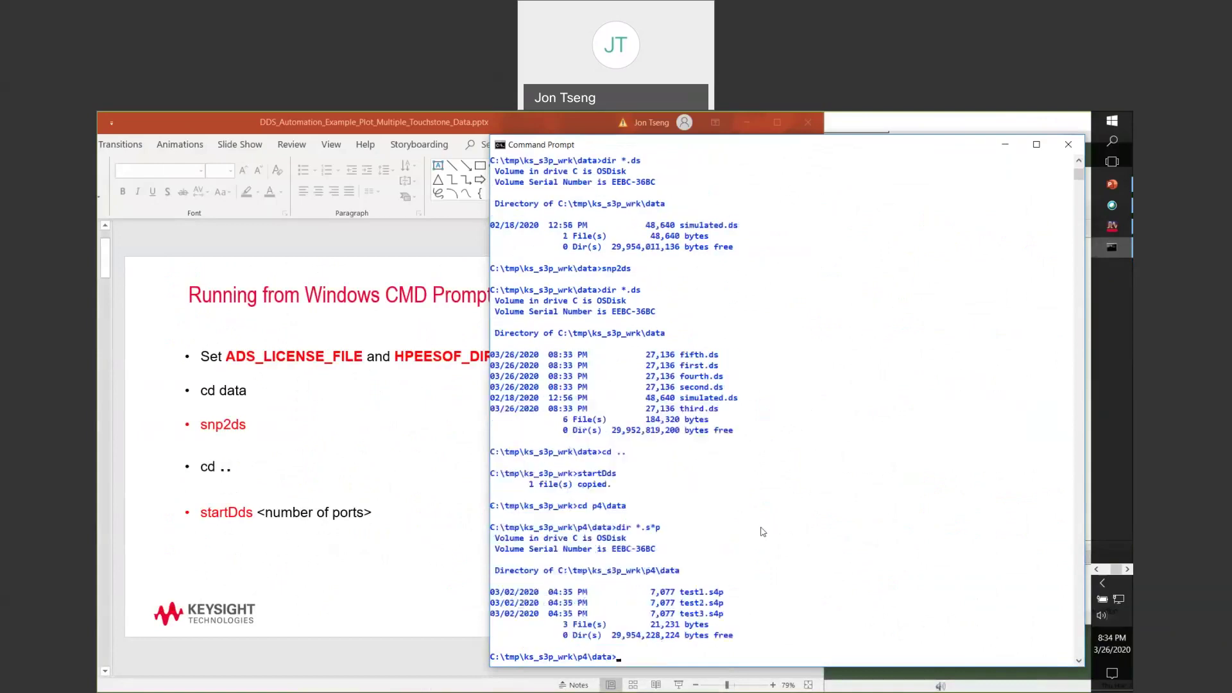
type("dir *.ds")
key("Return")
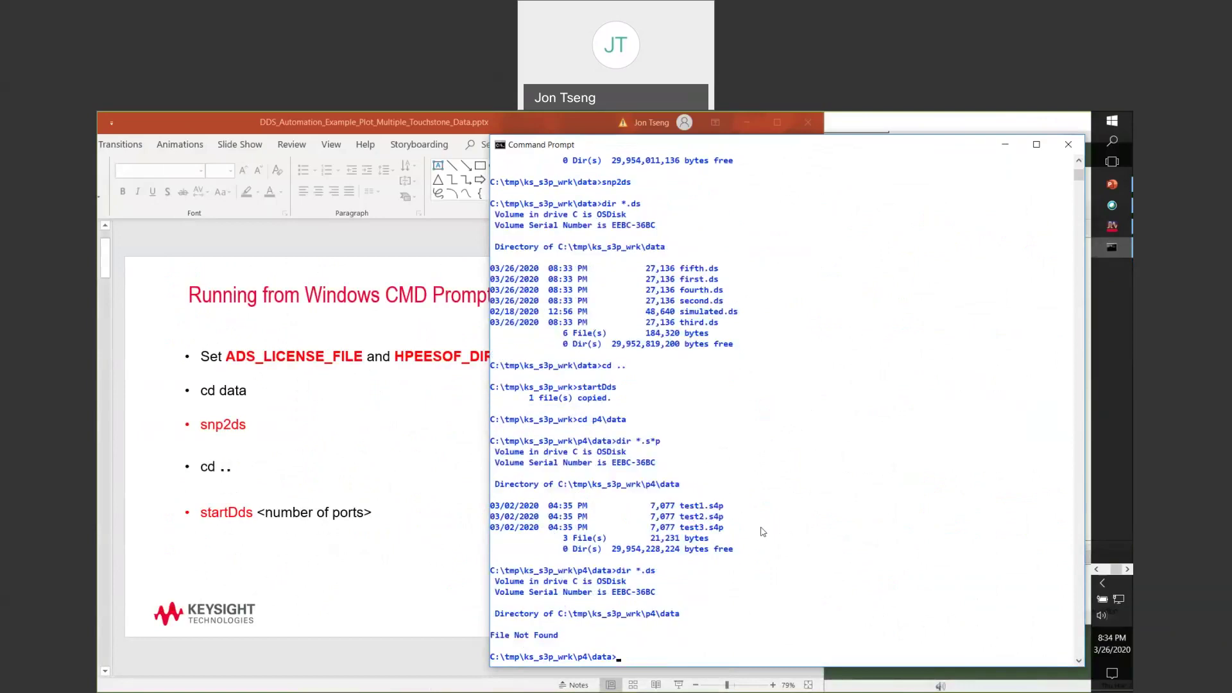
Convert the p4 Touchstone files with ..\..\data\snp2ds into test1–test3.ds and return to p4.
type("..\\..\\data\\snp2ds")
key("Return")
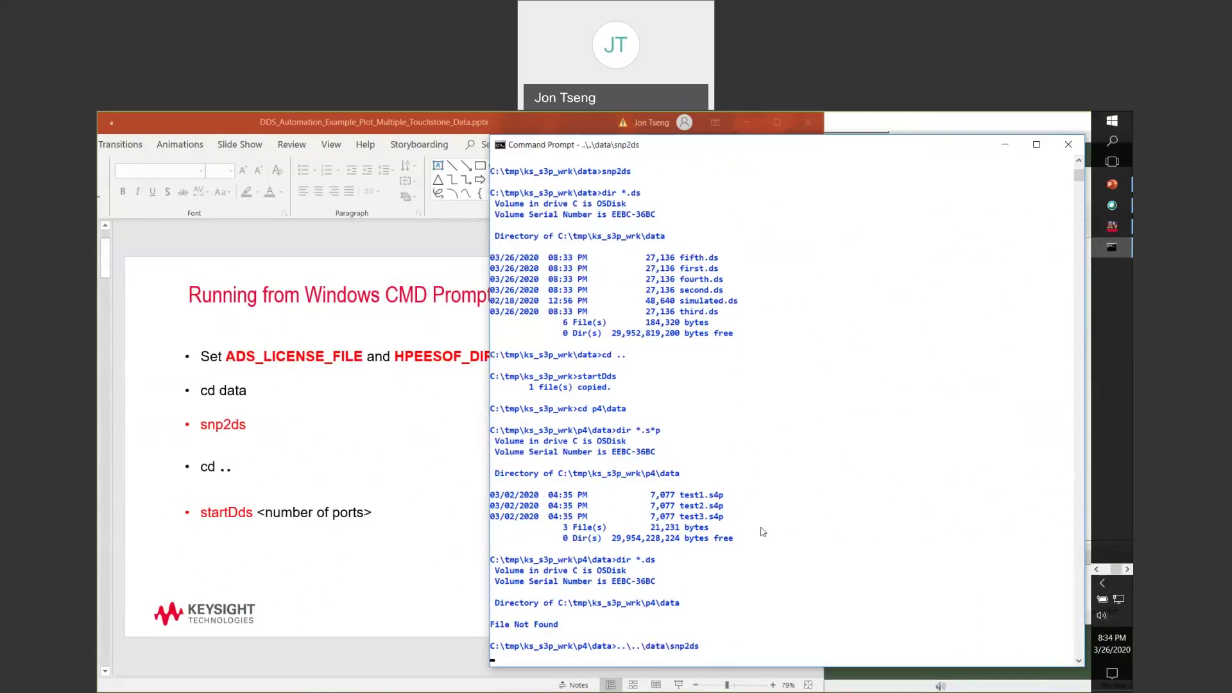
type("dir *.ds")
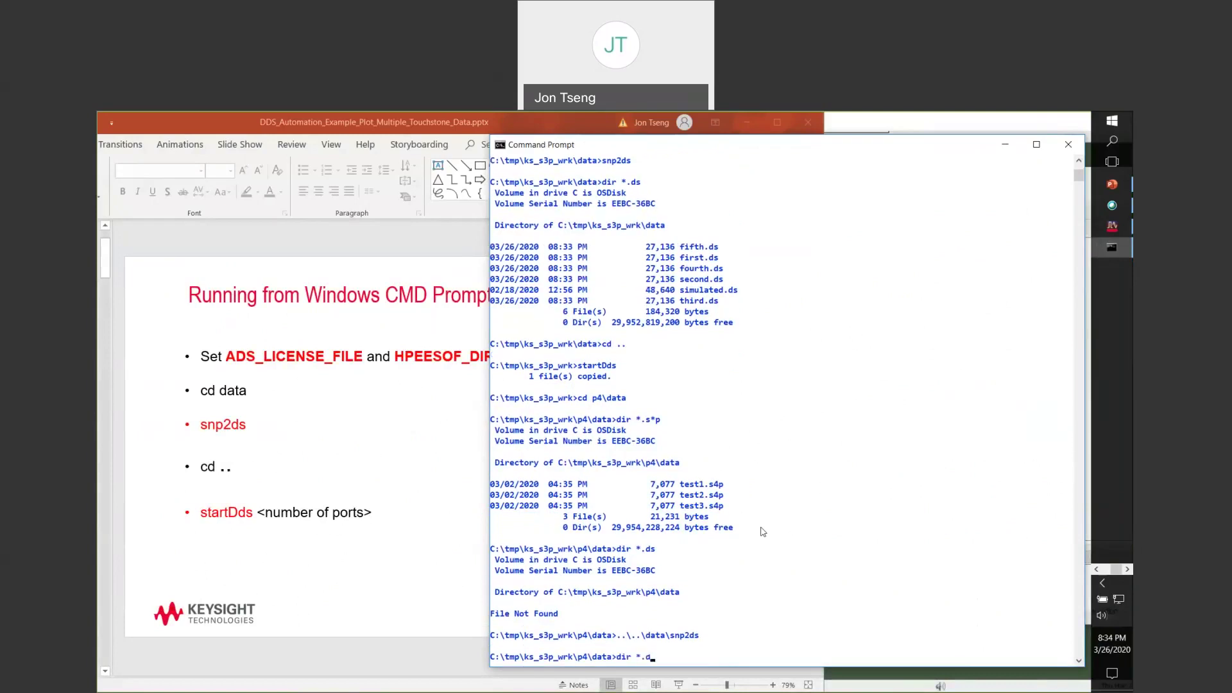
key("Return")
type("cd ..")
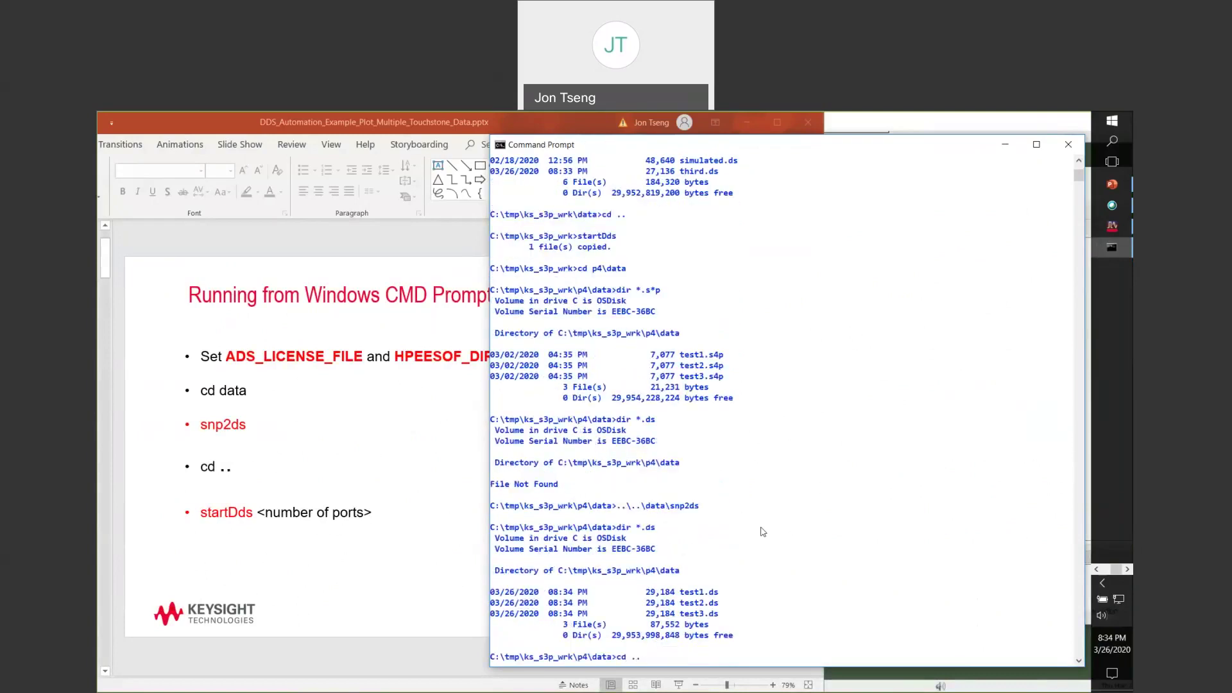
key("Return")
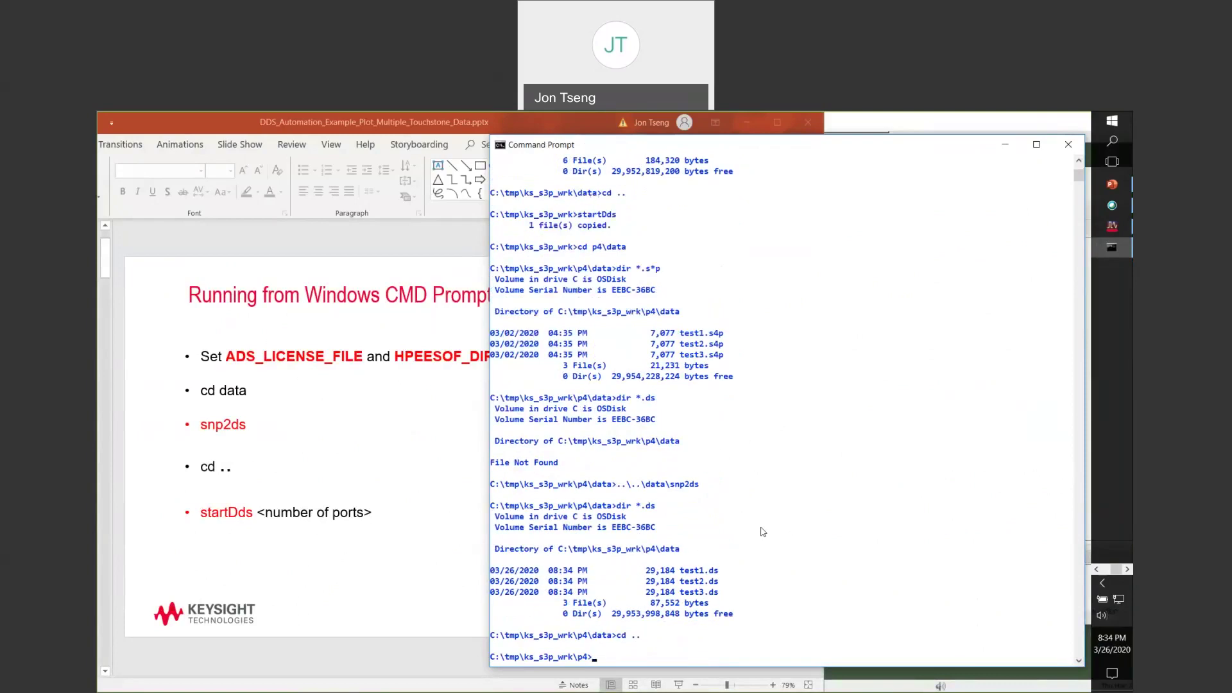
Launch the four-port Data Display with ..\startDds 4.
type("..\\startDds 4")
left_click(652, 659)
left_click(757, 627)
left_click(741, 657)
left_click(702, 657)
left_click(691, 646)
type("\\")
key("Return")
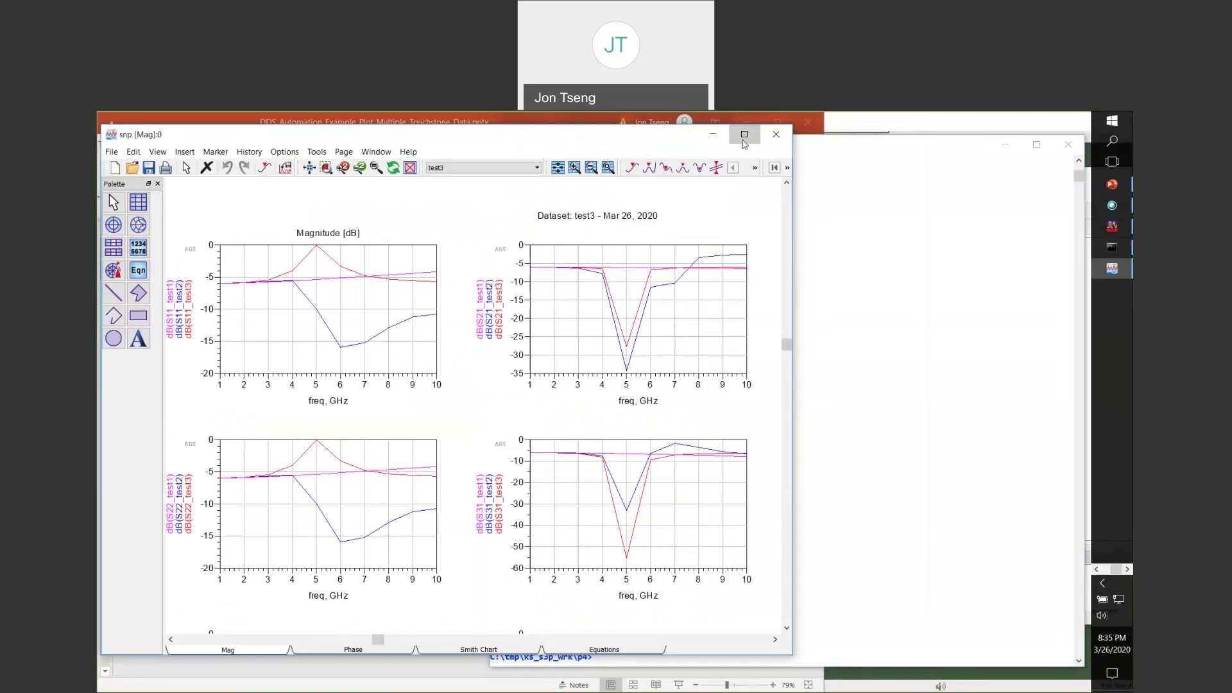
Maximize the four-port snp window and fit its Equations page for test1–test3 with View All.
left_click(744, 134)
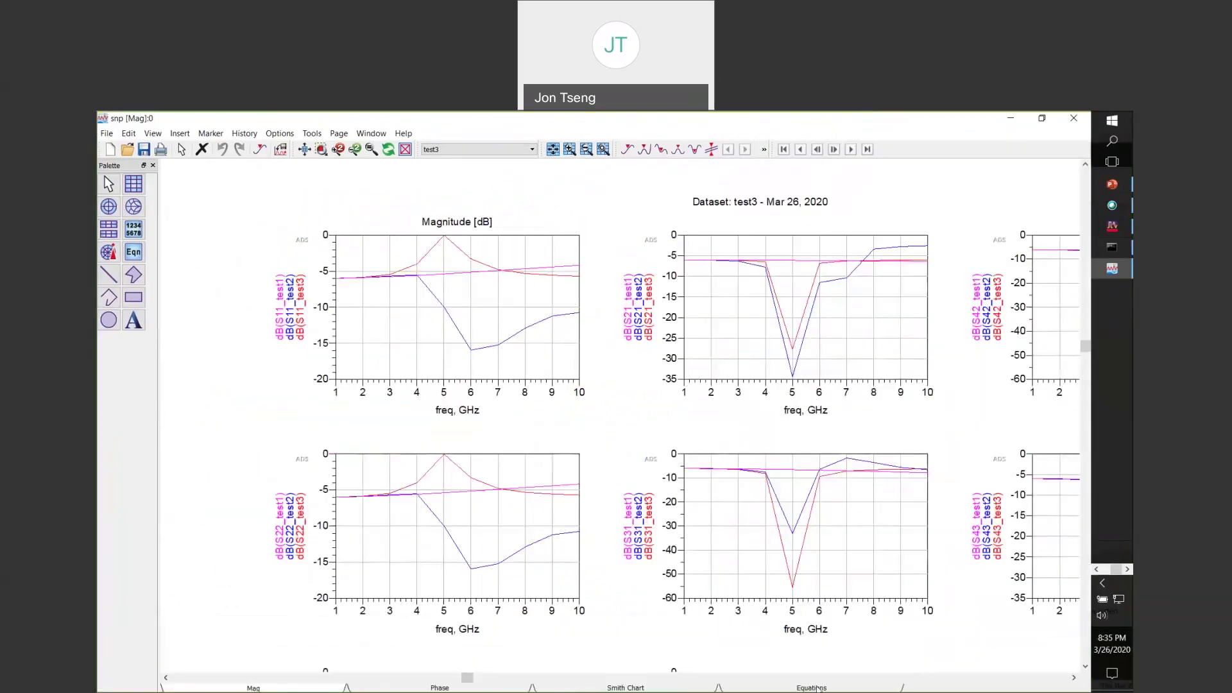
left_click(817, 687)
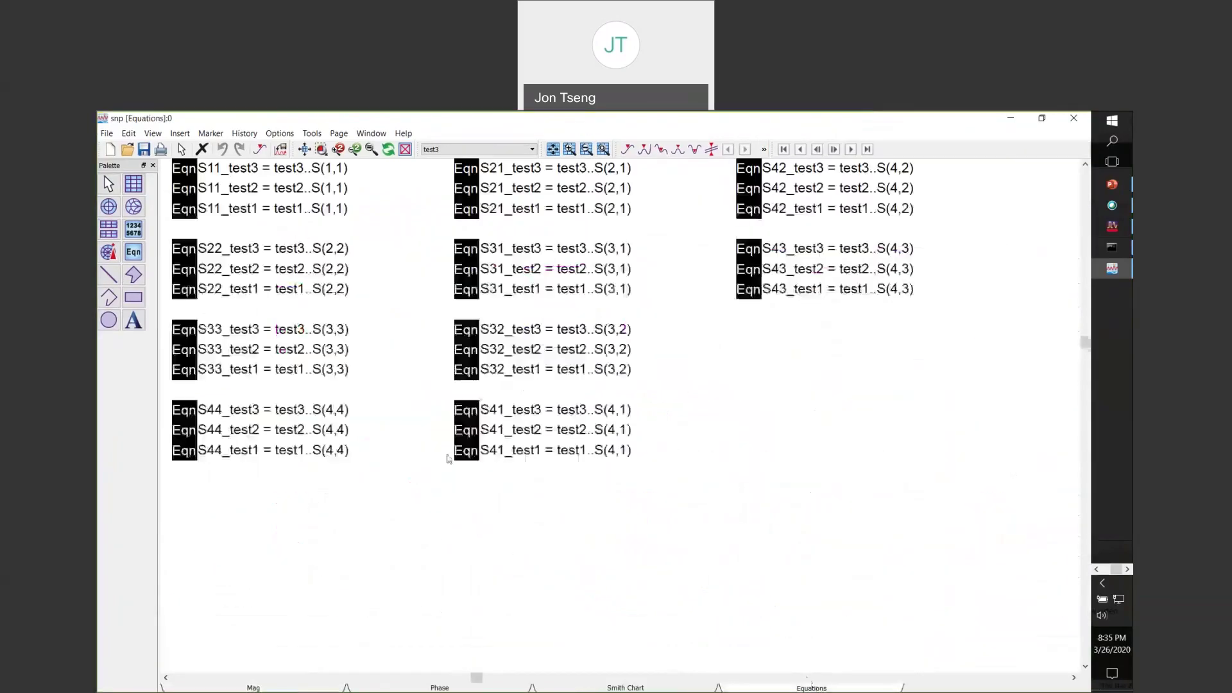
left_click(305, 150)
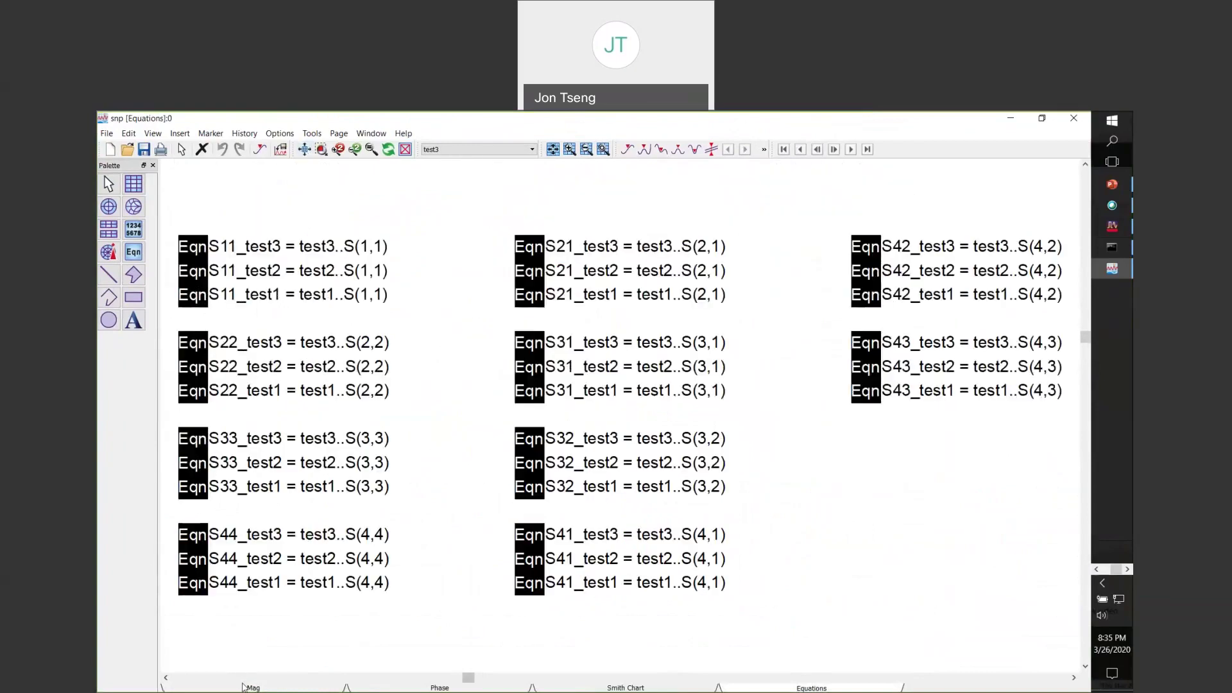